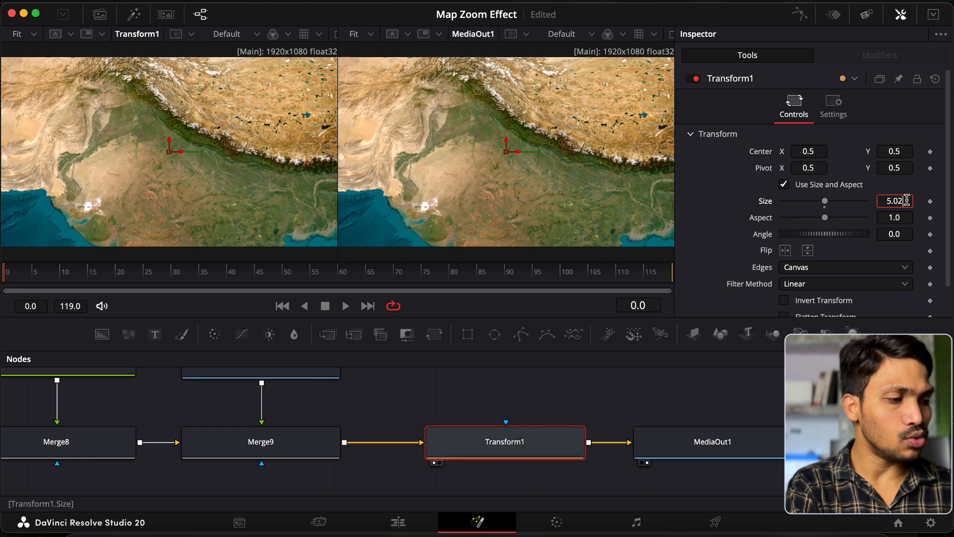
Step: Try size values of 20 and 500 on the Transform1 node to check the satellite map's zoom detail
double_click(907, 201)
type("20")
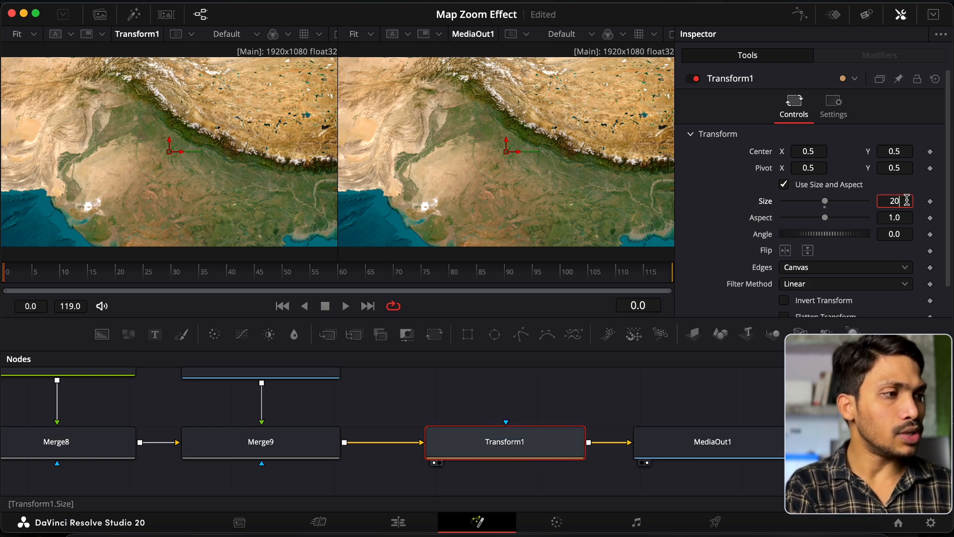
key("Tab")
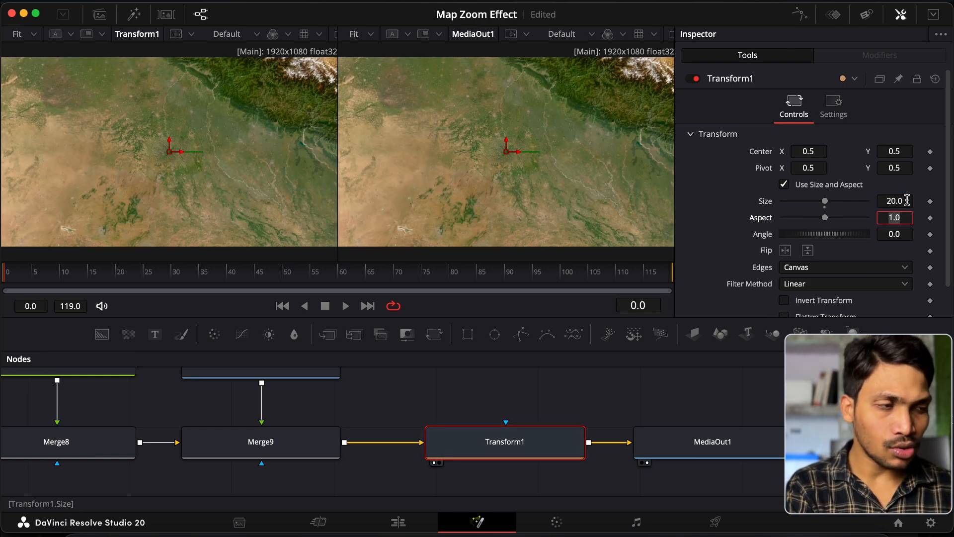
left_click(907, 201)
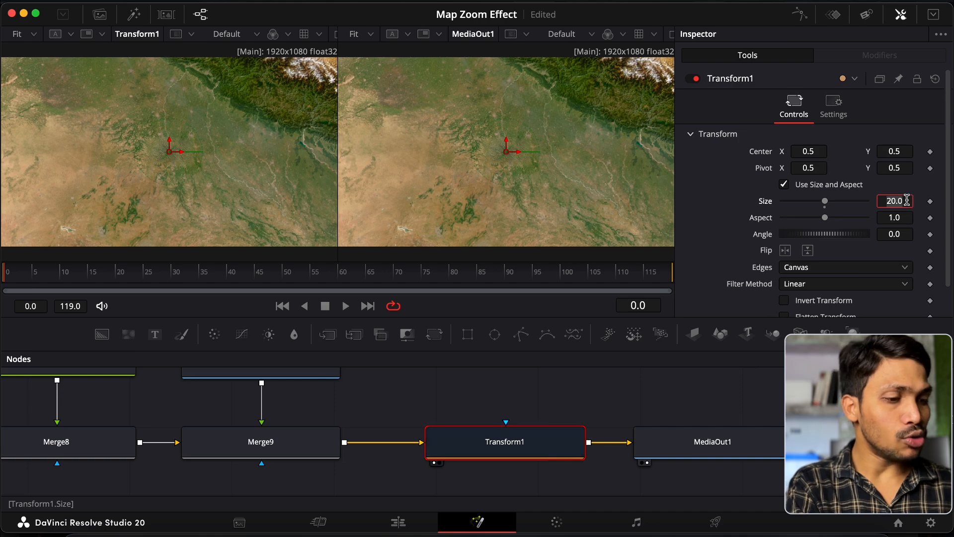
type("5")
key("Tab")
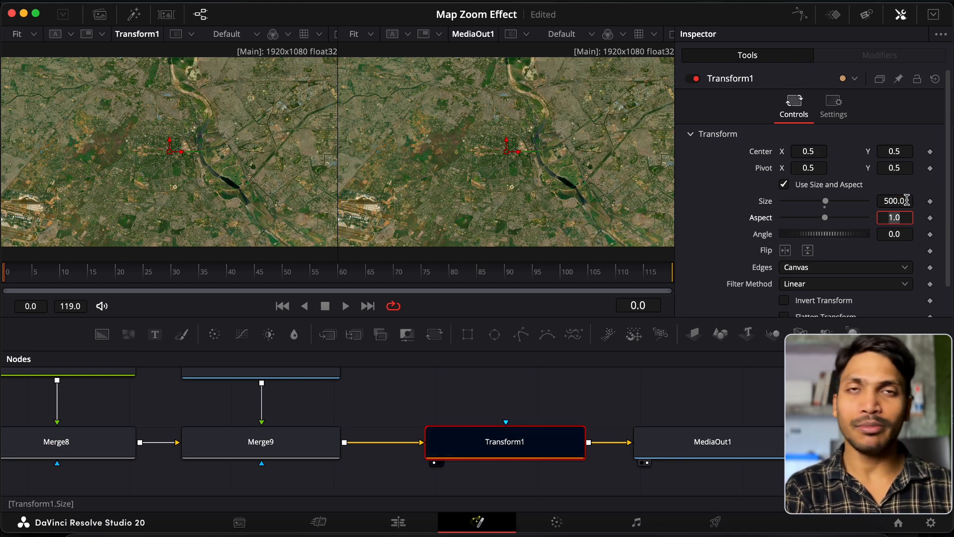
Step: Try larger size values of 1000 and 5000 on the Transform1 node
left_click(906, 200)
type("1000")
key("Tab")
left_click(907, 201)
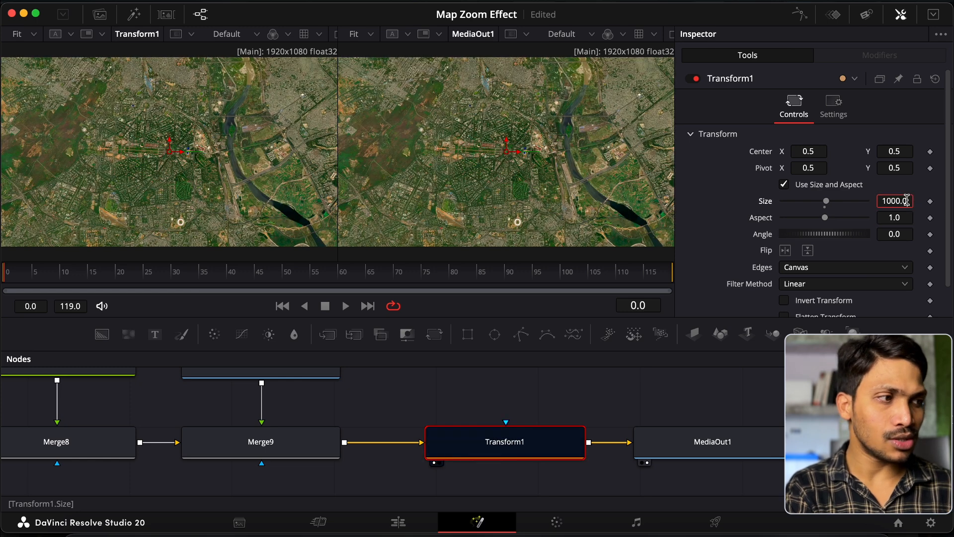
double_click(897, 201)
type("5000")
key("Tab")
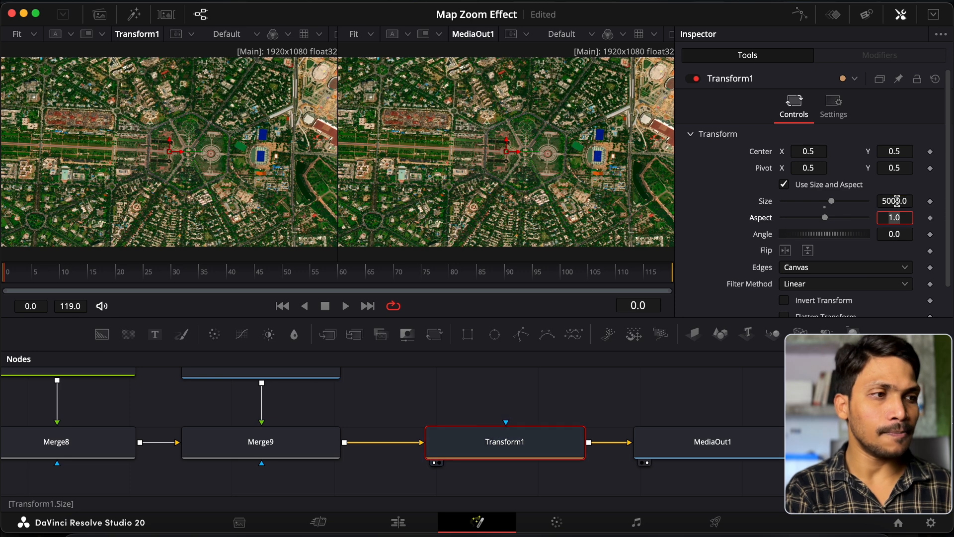
Step: Set the size of the Transform1 node to 32000
left_click(897, 201)
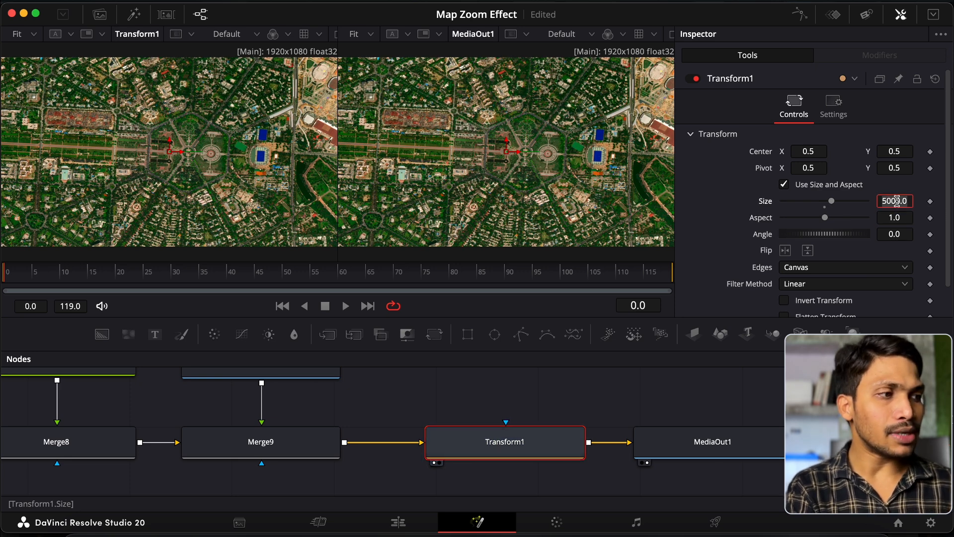
type("32000")
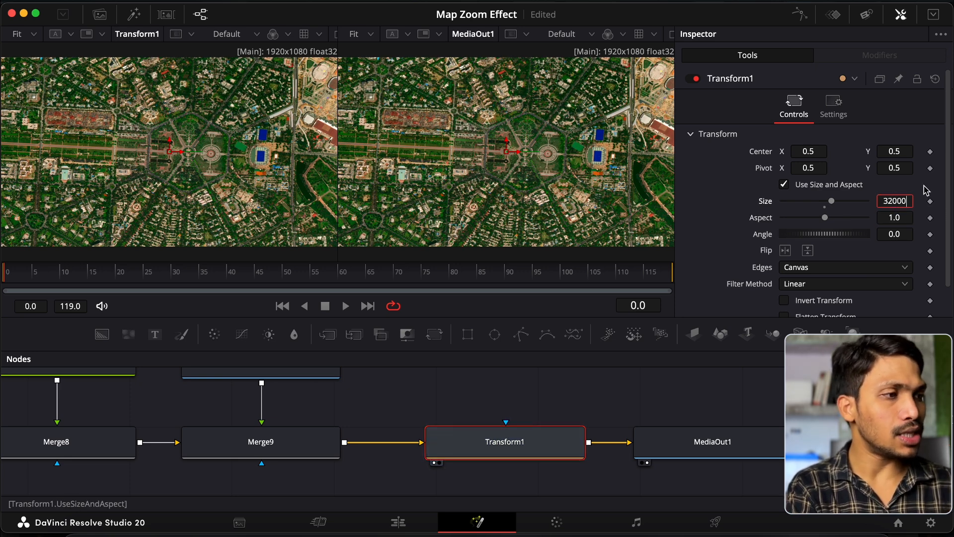
key("Tab")
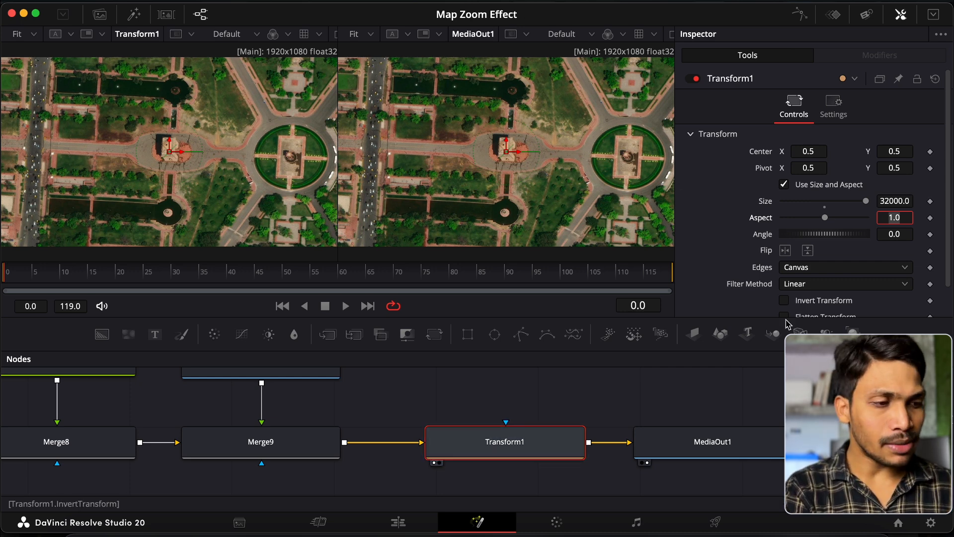
Step: Switch to QGIS and examine the ESRI Satellite imagery of New Delhi, from India Gate along the central avenue to the Parliament buildings
left_click(421, 525)
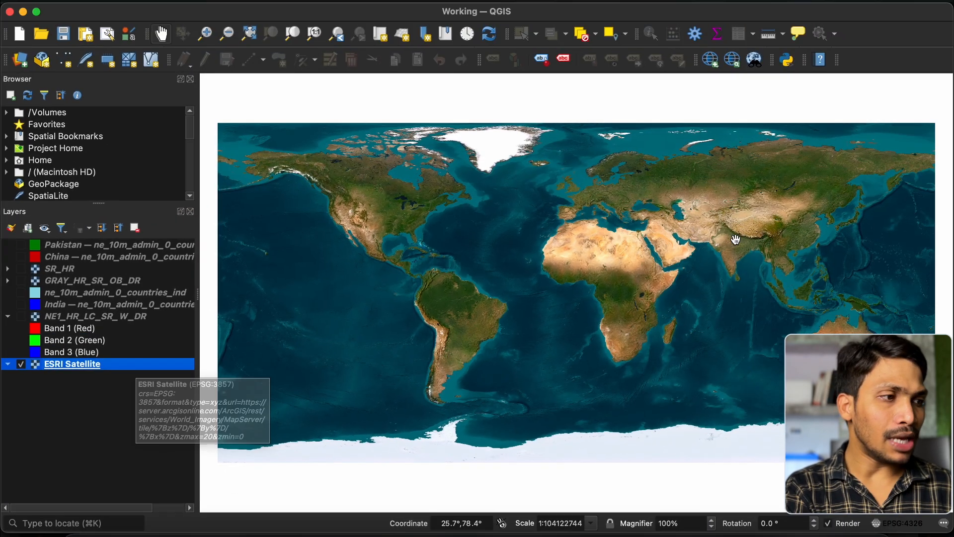
scroll(733, 240, "up", 1)
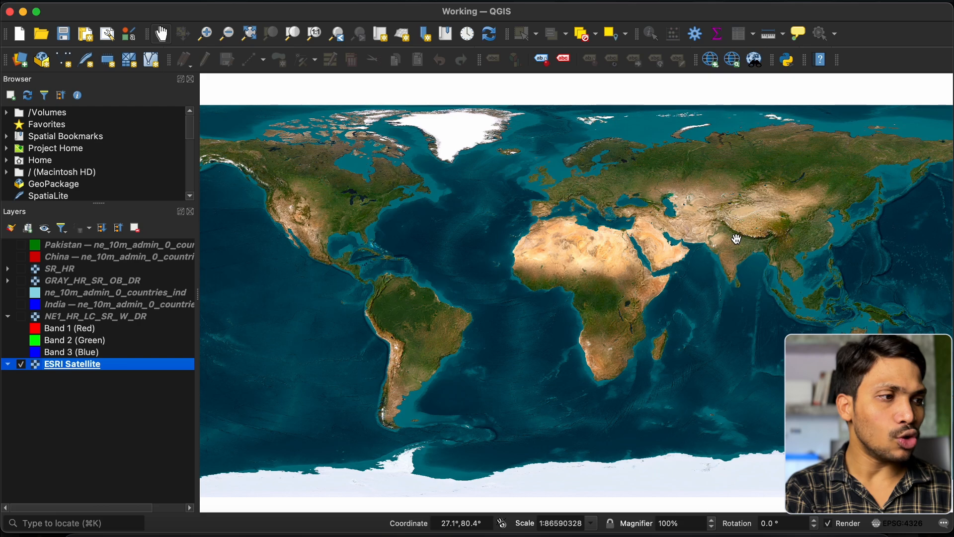
scroll(737, 239, "up", 20)
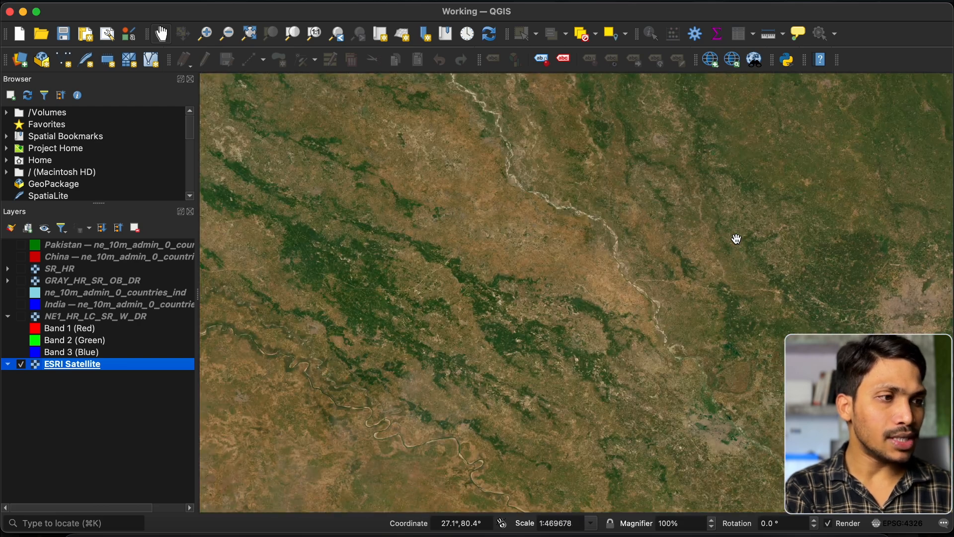
scroll(640, 282, "down", 5)
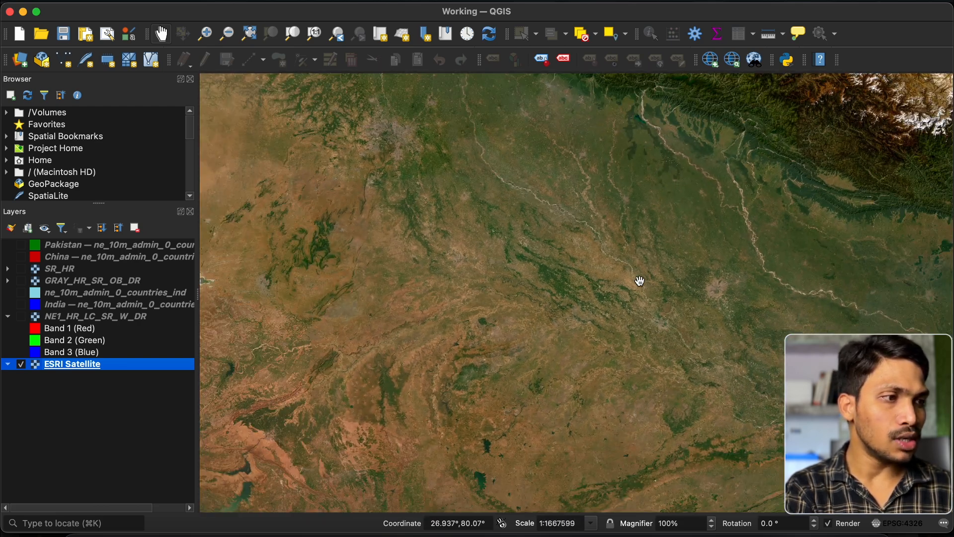
left_click_drag(456, 207, 630, 361)
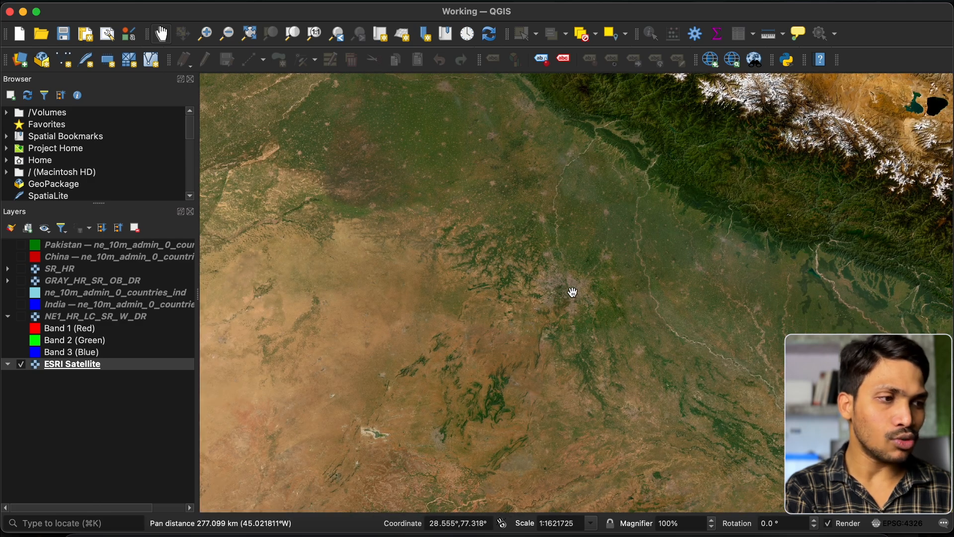
scroll(573, 292, "up", 4)
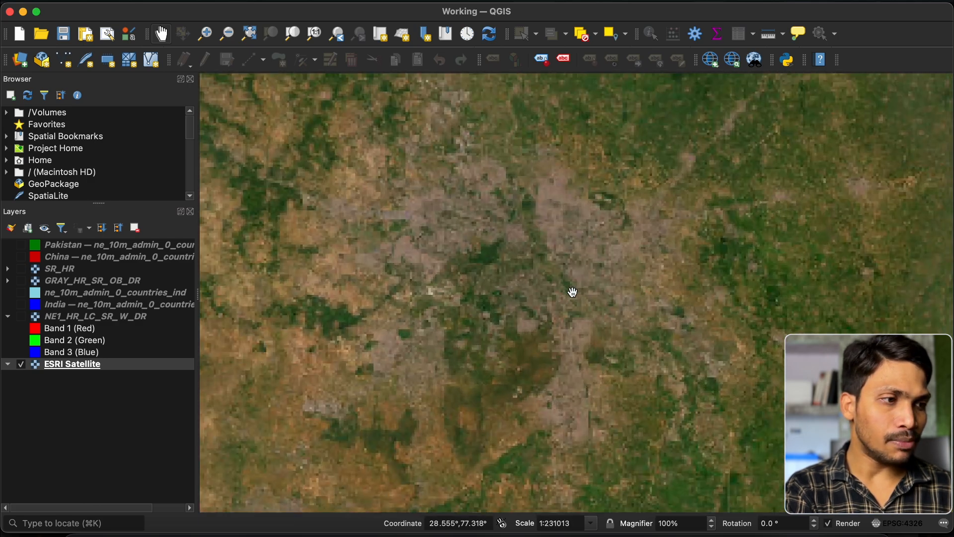
scroll(527, 285, "up", 3)
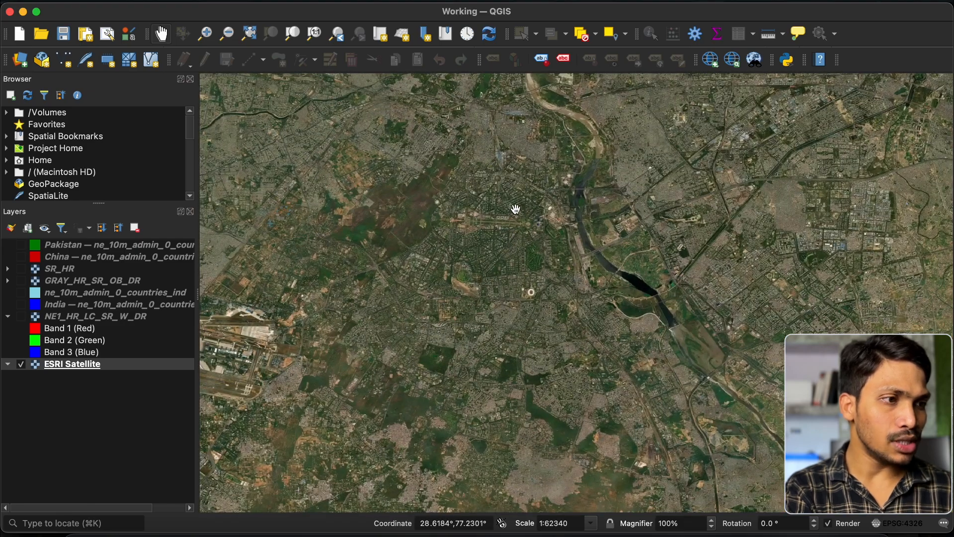
scroll(509, 226, "up", 4)
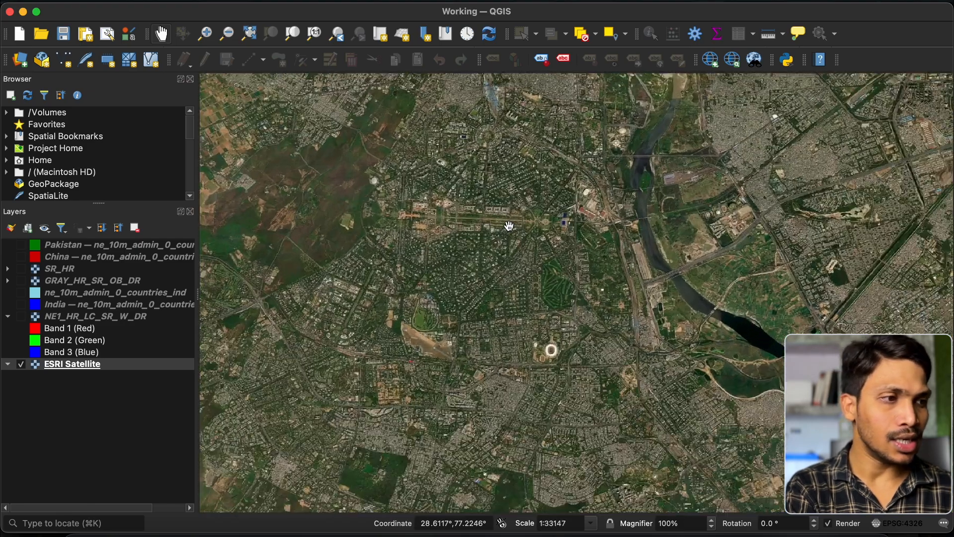
scroll(569, 207, "up", 2)
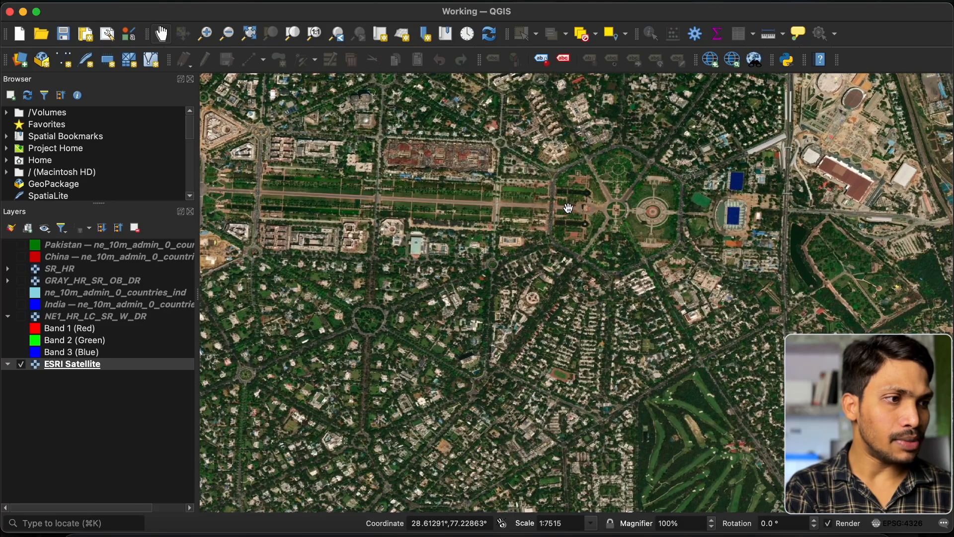
scroll(601, 207, "up", 1)
scroll(604, 208, "up", 1)
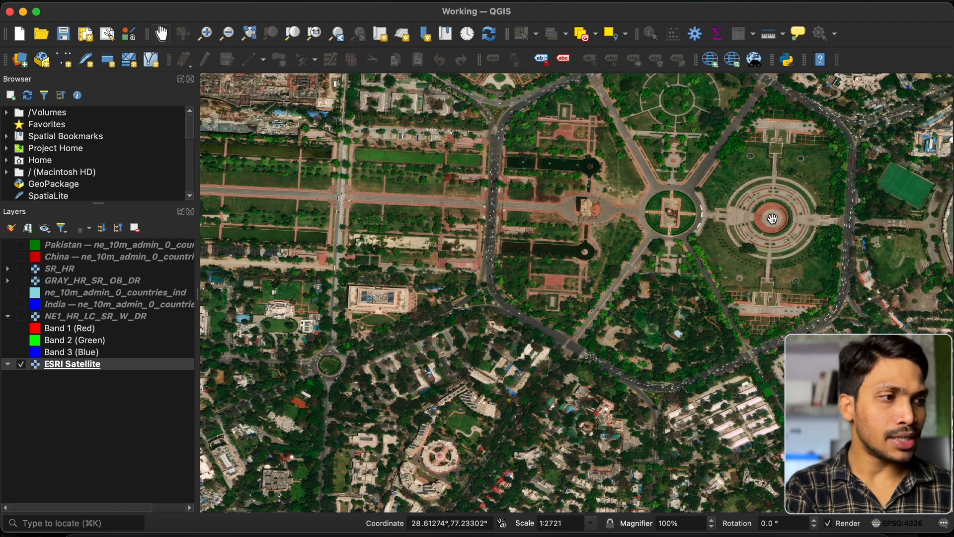
left_click_drag(461, 202, 929, 221)
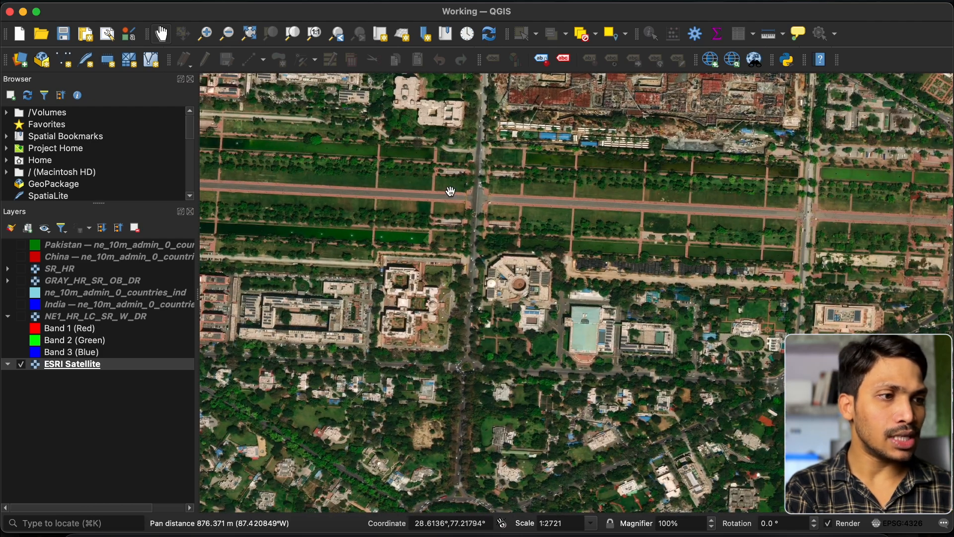
left_click_drag(455, 231, 811, 275)
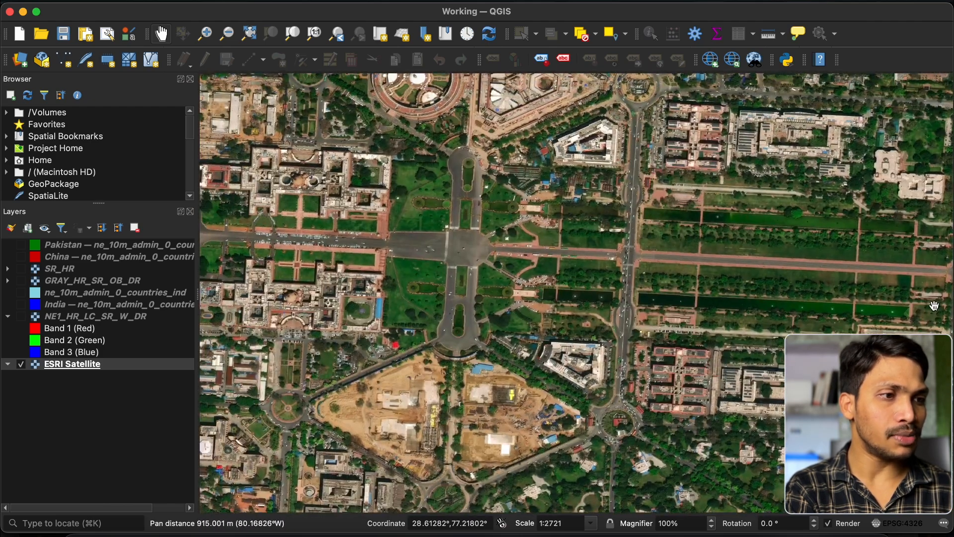
left_click_drag(378, 217, 762, 247)
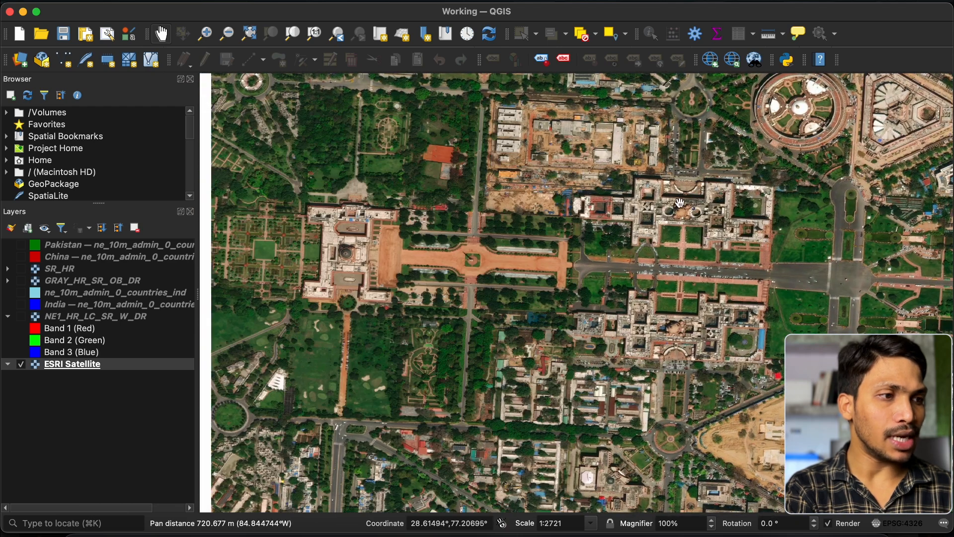
left_click_drag(696, 214, 231, 355)
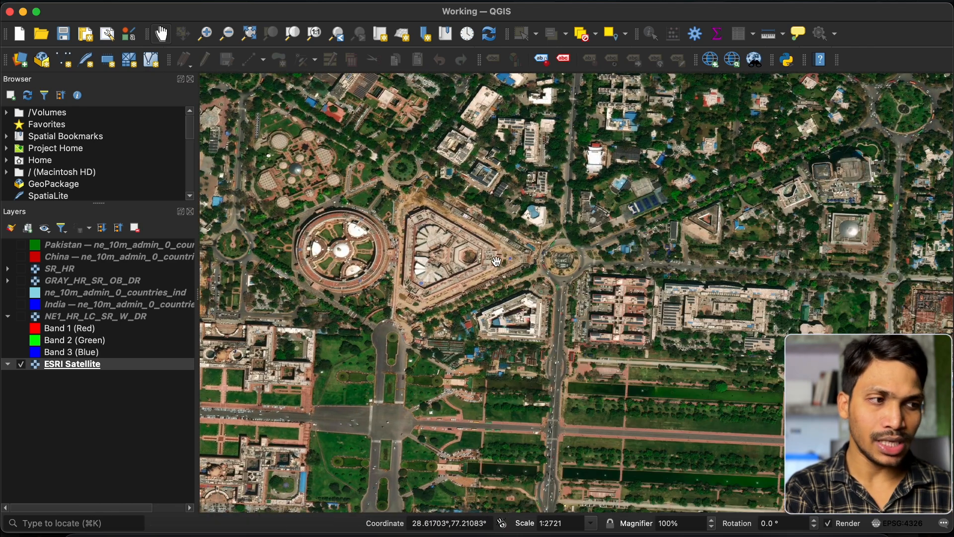
Step: Set the map scale to 1:2000
double_click(566, 524)
type("2000")
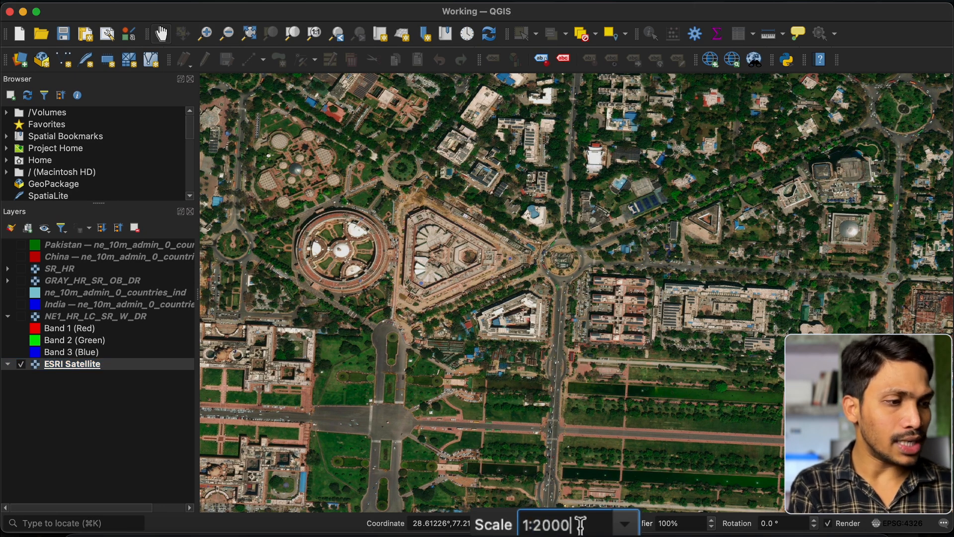
key("Return")
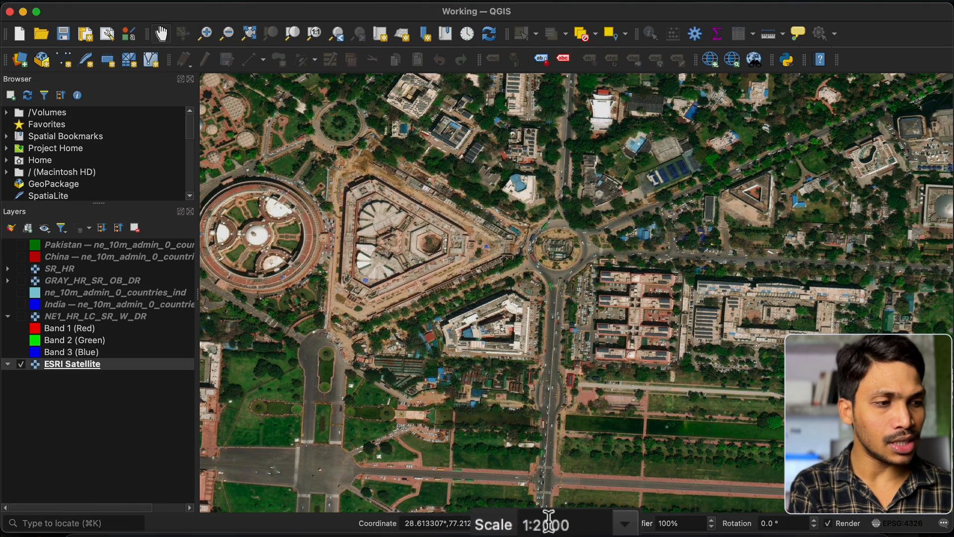
Step: Zoom the map to the full extent of the ESRI Satellite layer
right_click(89, 372)
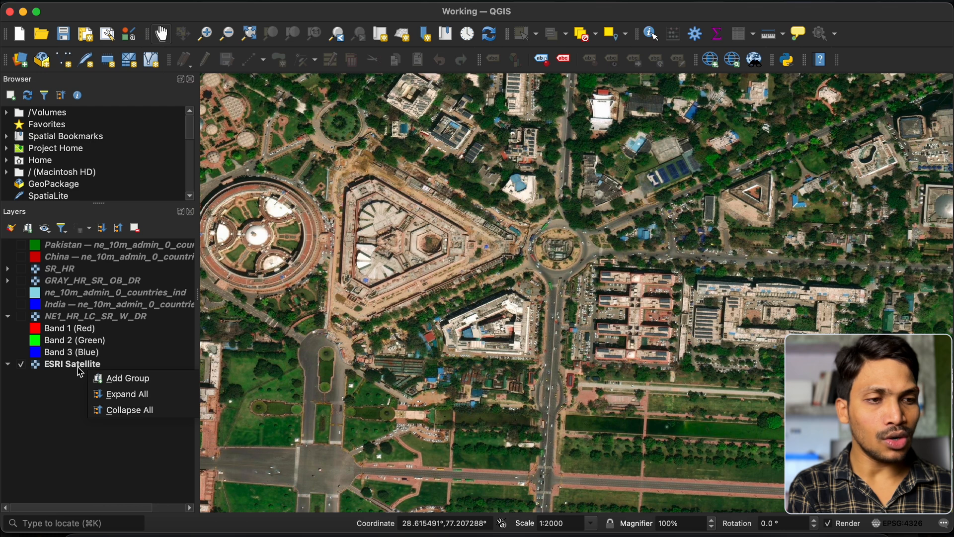
right_click(80, 366)
left_click(159, 103)
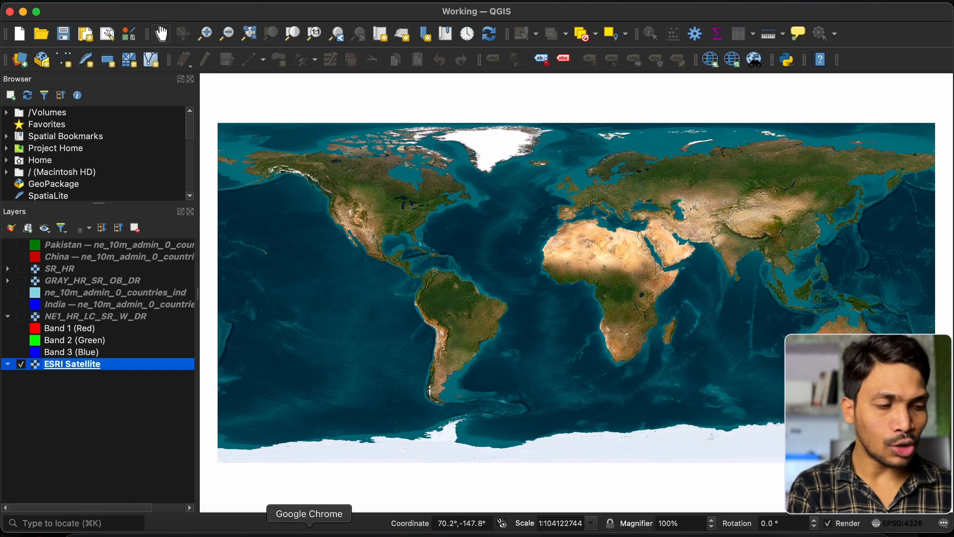
Step: Switch to Google Chrome and copy India Gate's latitude, 28.6129, from the coordinates search result
left_click(309, 530)
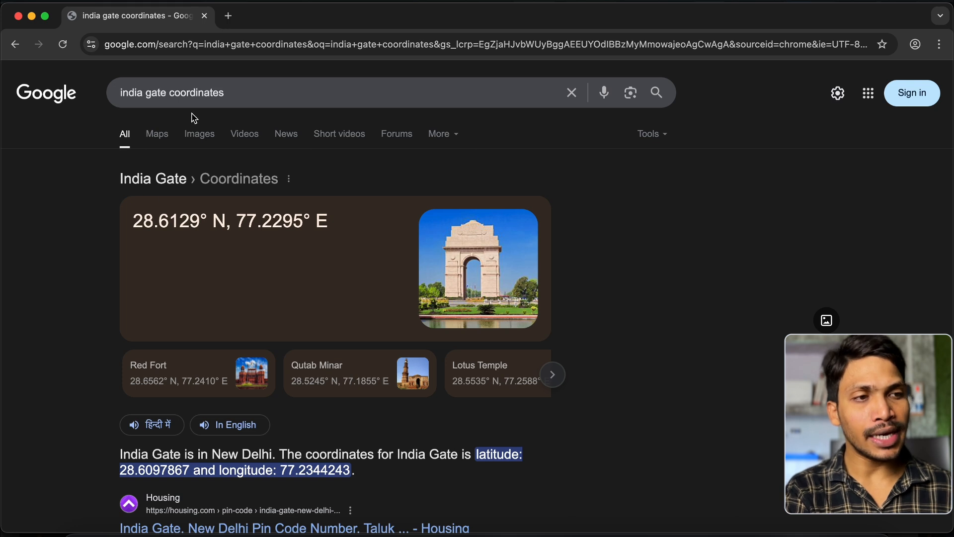
double_click(209, 97)
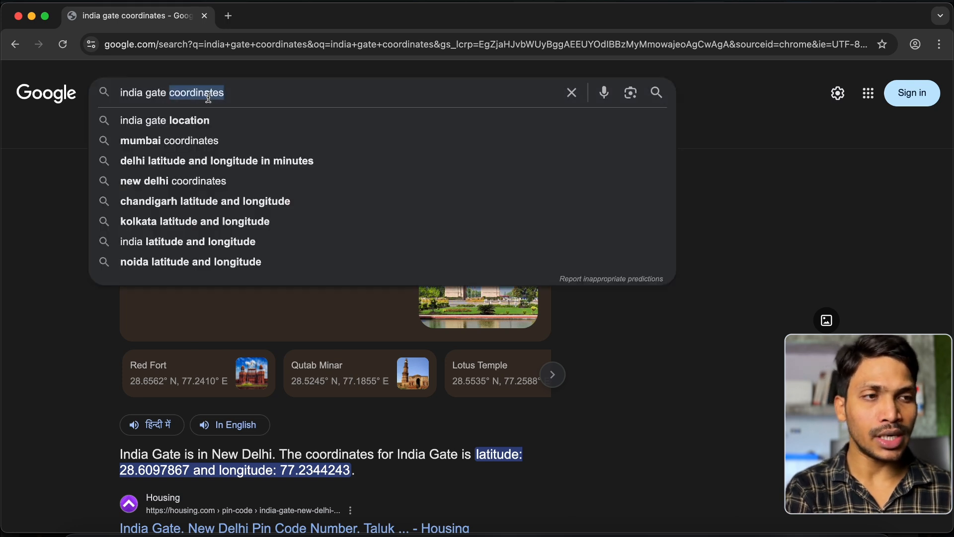
left_click(64, 256)
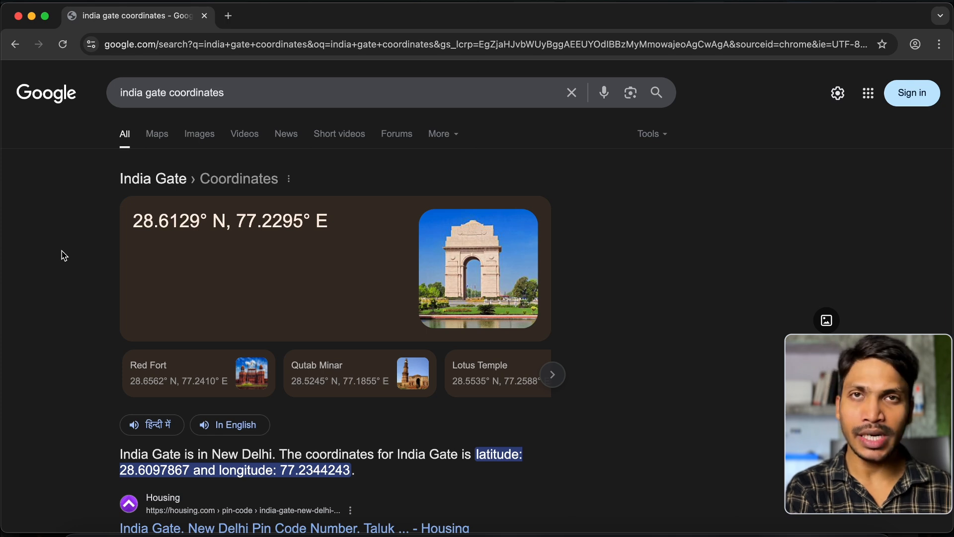
left_click_drag(201, 220, 137, 223)
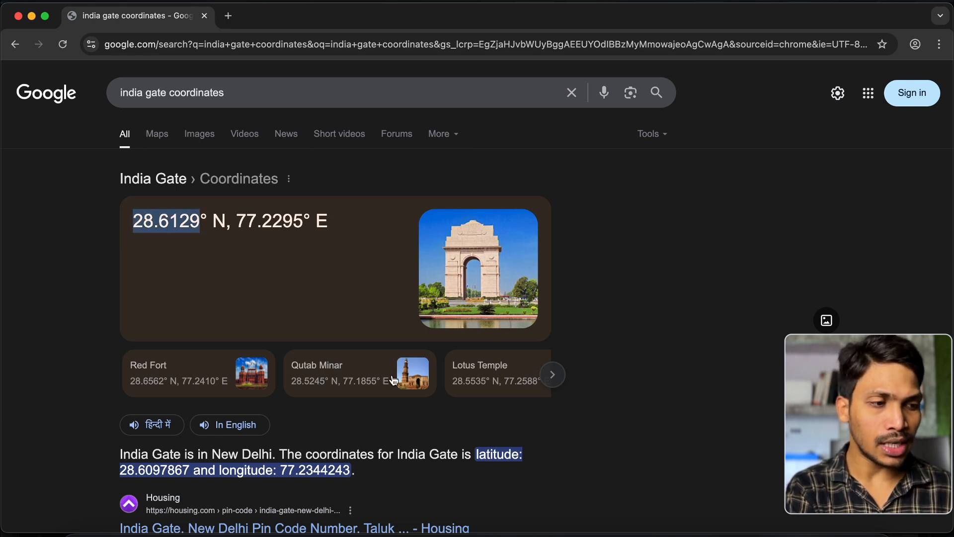
Step: Switch to QGIS and replace the latitude in the map coordinate with 28.6129
left_click(436, 531)
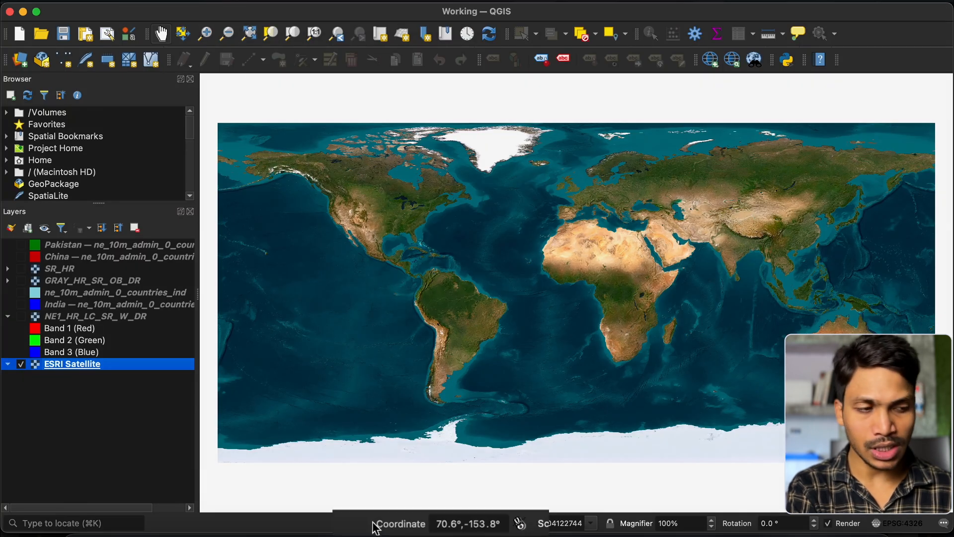
left_click(466, 525)
key("BackSpace")
key("BackSpace")
key("BackSpace")
key("BackSpace")
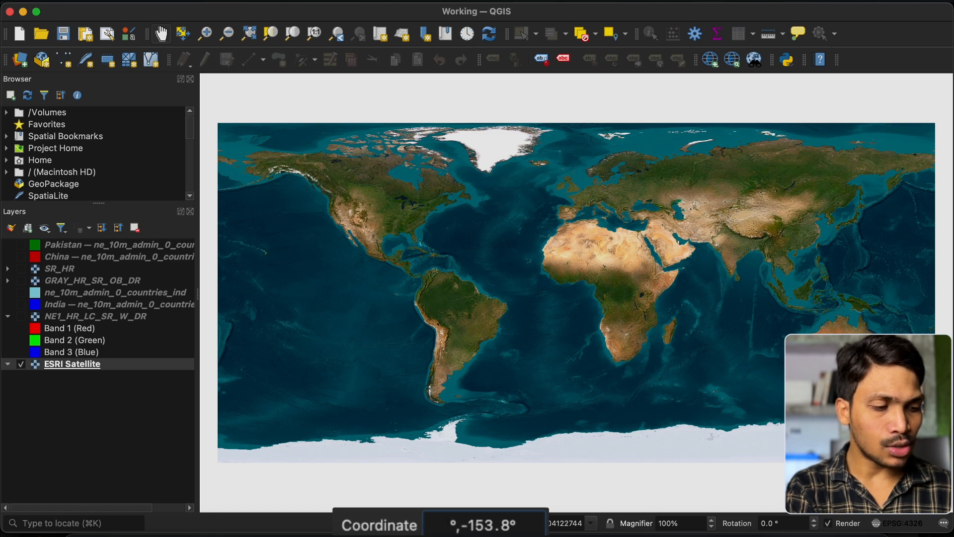
type("28.6129")
key("Return")
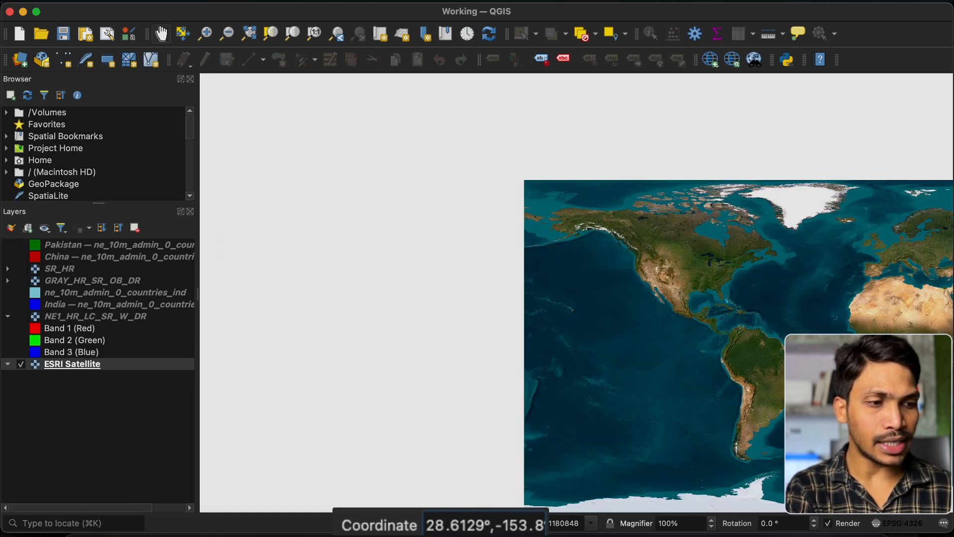
Step: Switch to Google Chrome and copy India Gate's longitude, 77.2295, from the coordinates search result
left_click(309, 526)
left_click_drag(303, 219, 239, 220)
key("super+c")
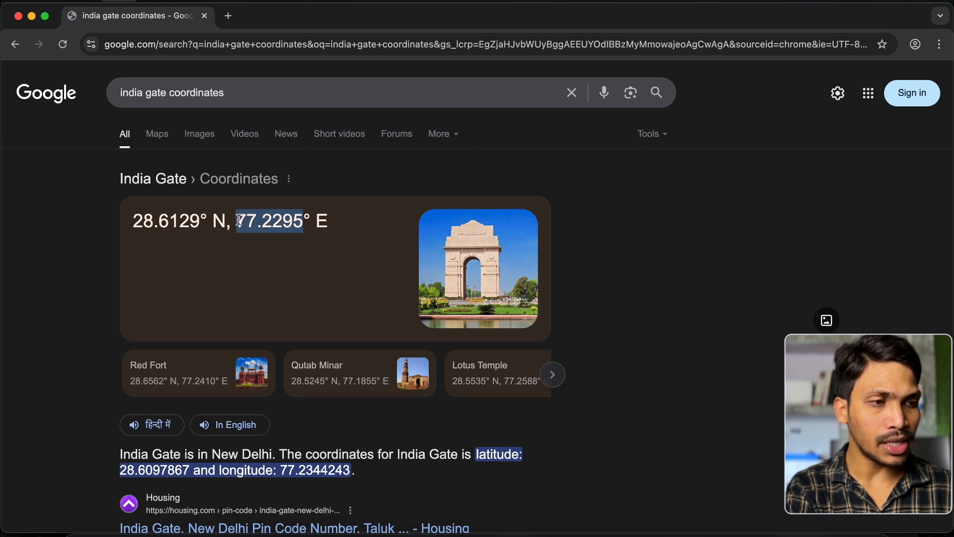
Step: Switch to QGIS and replace the longitude in the map coordinate with 77.2295, recentring the map on India Gate
left_click(422, 526)
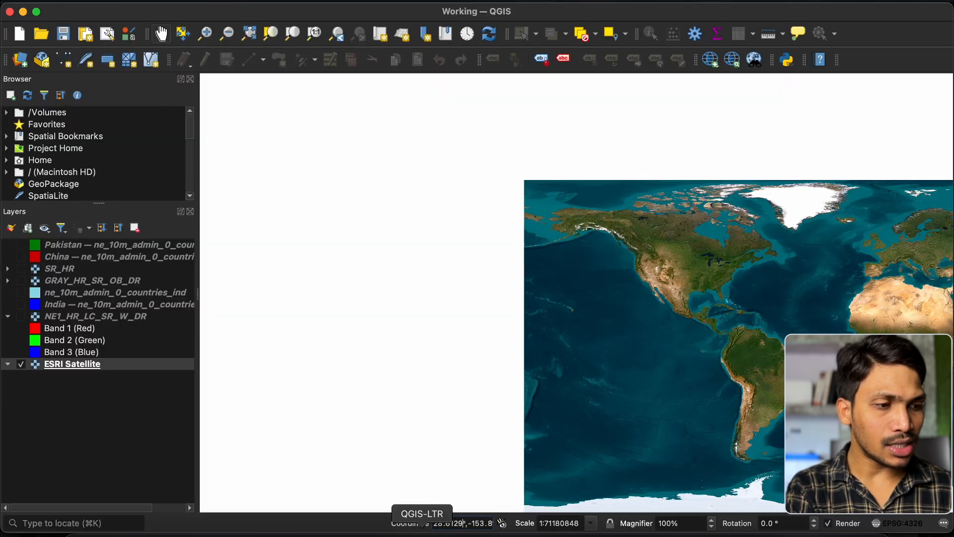
left_click(490, 523)
key("BackSpace")
key("BackSpace")
key("BackSpace")
key("BackSpace")
key("BackSpace")
key("BackSpace")
key("super+v")
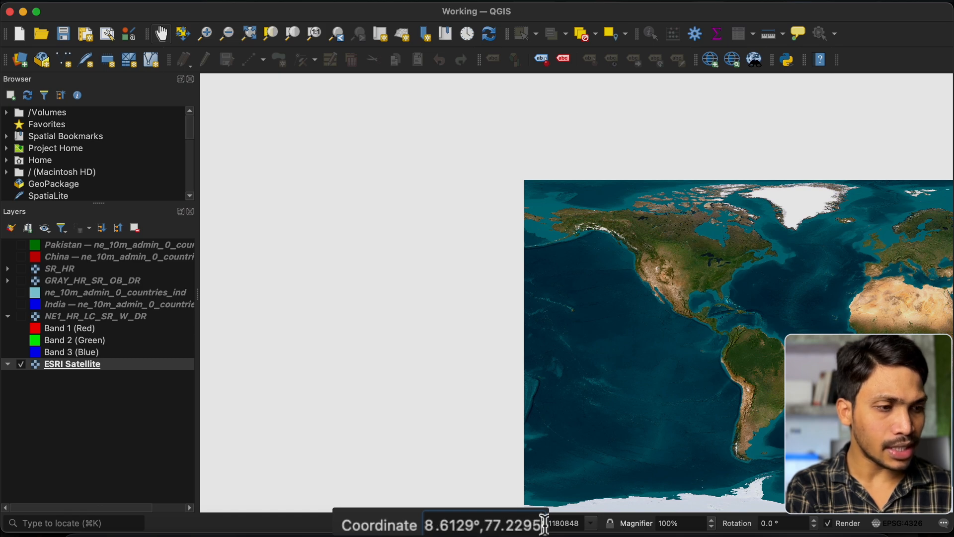
key("Return")
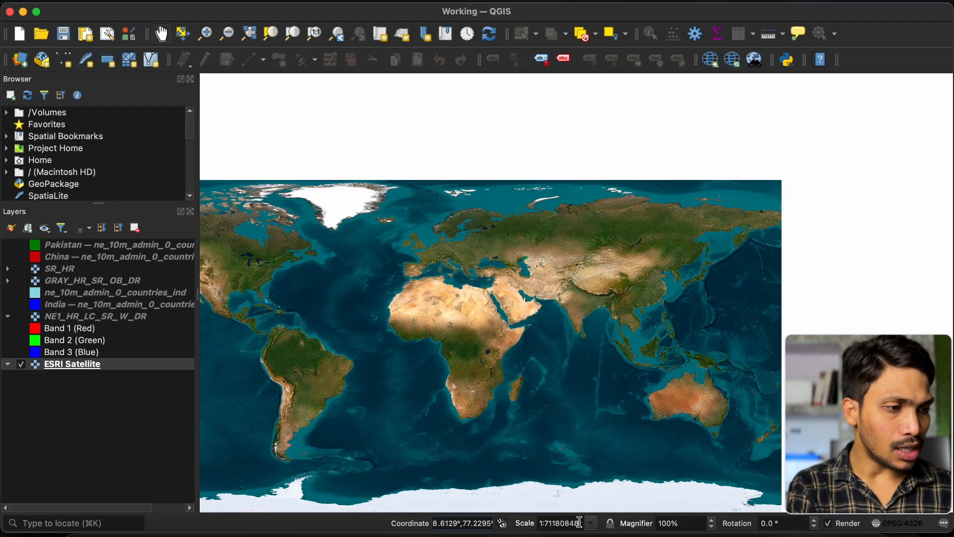
Step: Set the map scale to 1:2000
left_click(579, 521)
key("BackSpace")
key("BackSpace")
type("2000")
key("Return")
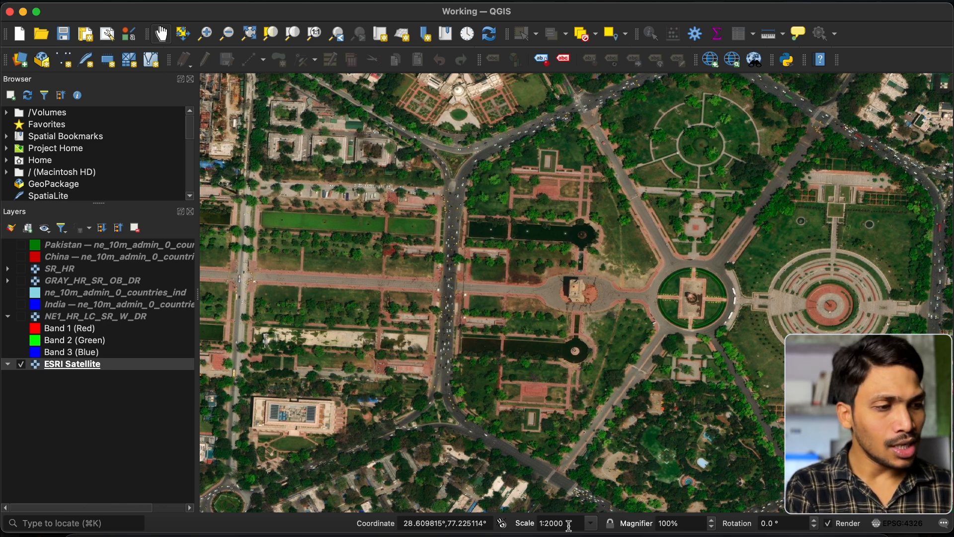
Step: Change the map scale to 1:8000
left_click(551, 525)
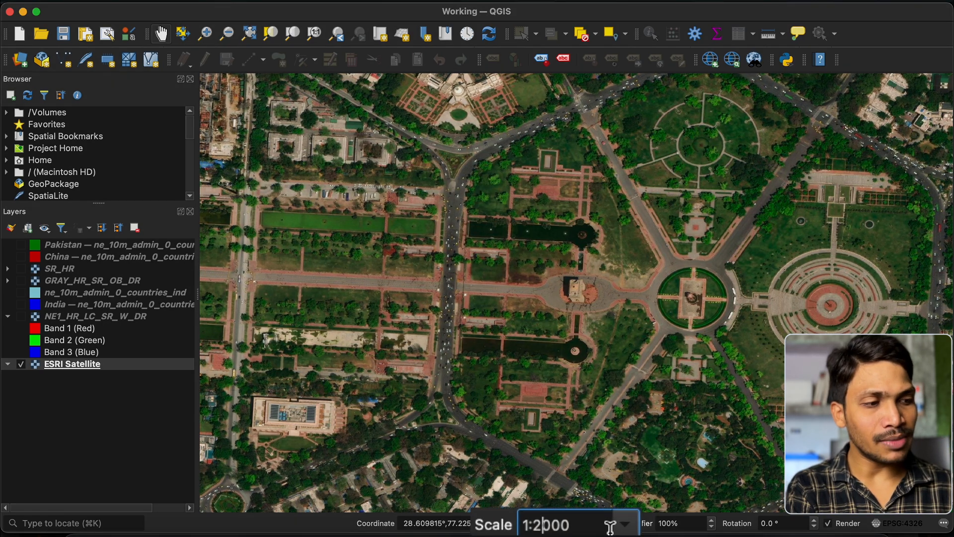
key("BackSpace")
type("8")
key("Return")
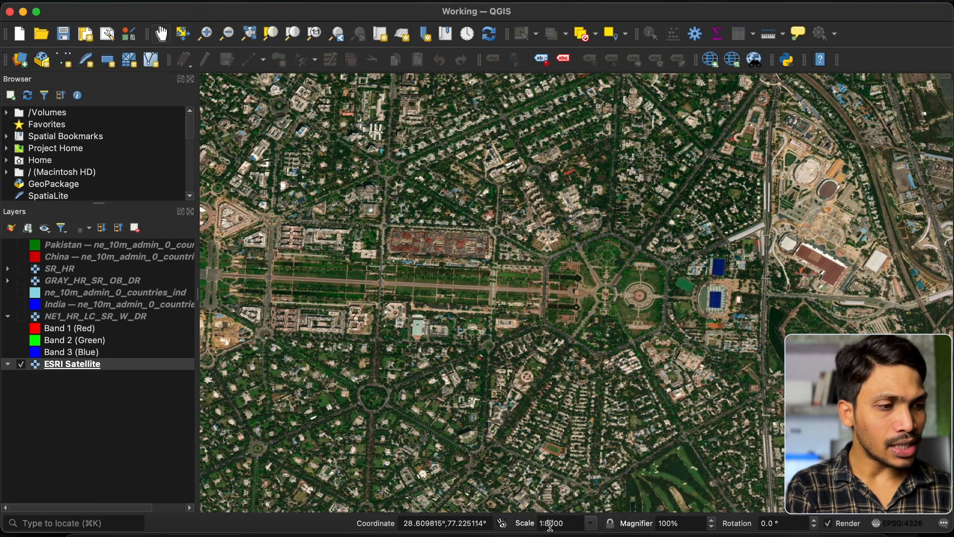
Step: Change the map scale to 1:32000
left_click(550, 525)
key("BackSpace")
type("32")
key("Return")
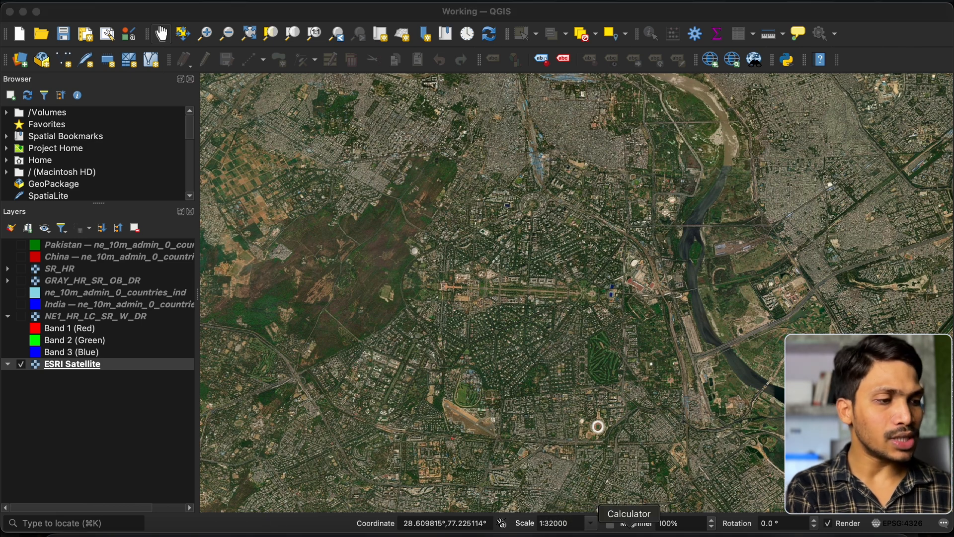
Step: Switch to Calculator and multiply the scale value 32000 by 4
left_click(654, 528)
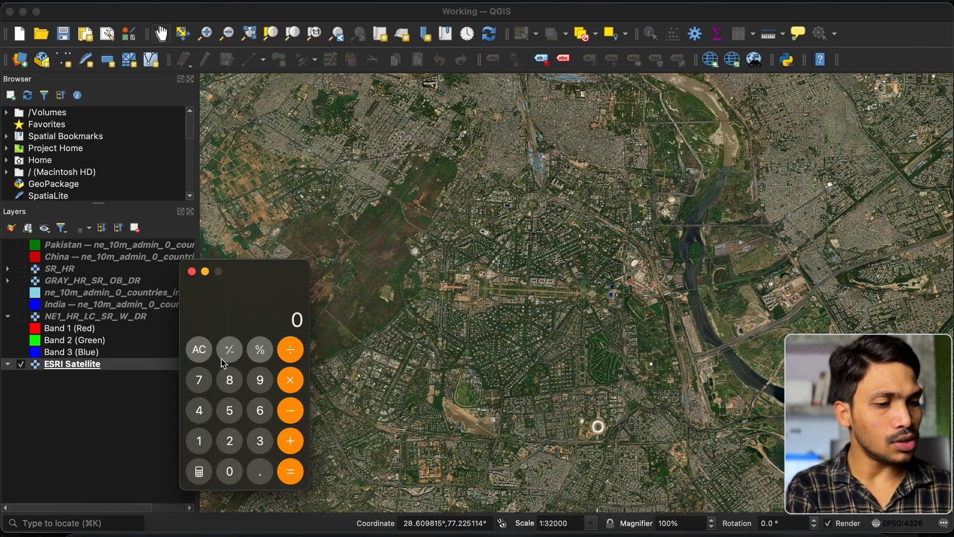
type("320009")
key("BackSpace")
left_click(302, 380)
left_click(196, 411)
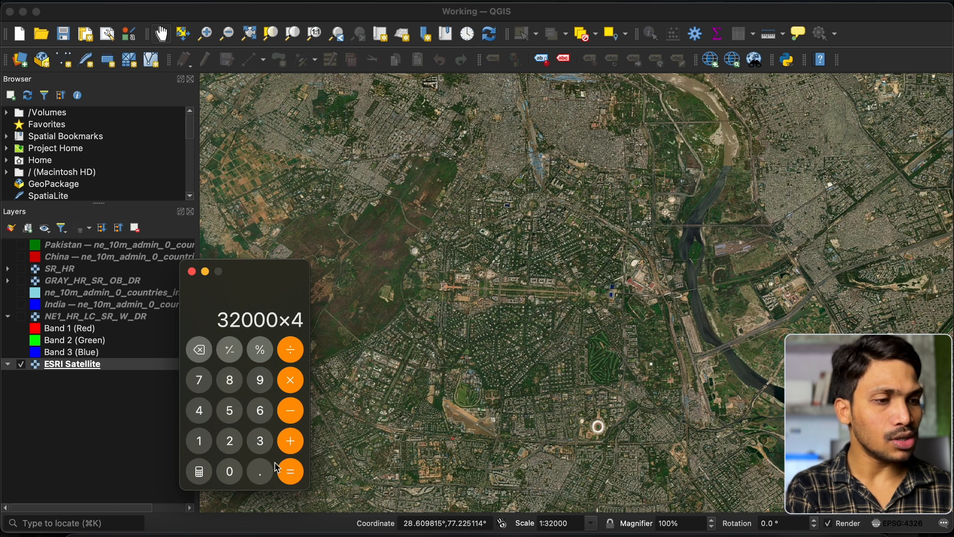
left_click(294, 473)
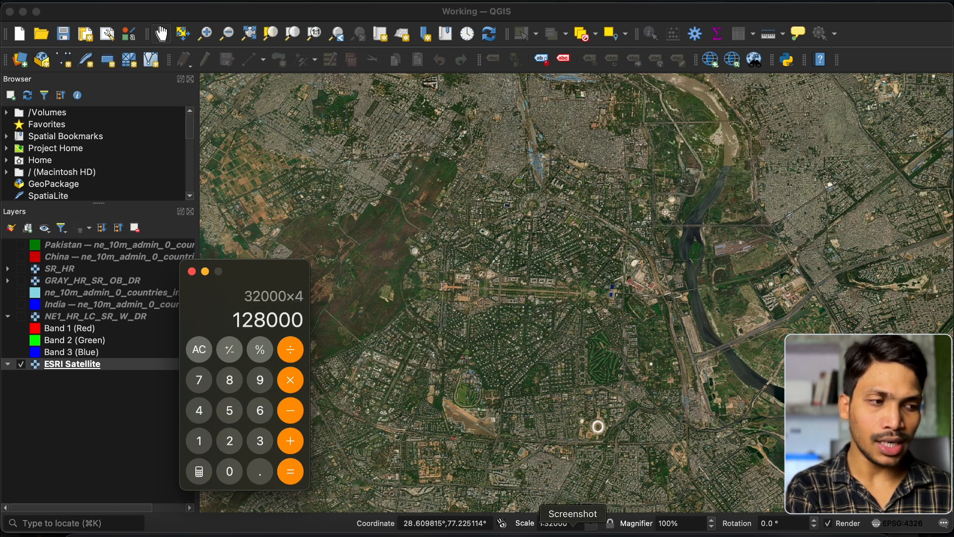
Step: Switch to QGIS and set the map scale to 1:128000
left_click(555, 528)
key("BackSpace")
key("BackSpace")
type("128")
key("Return")
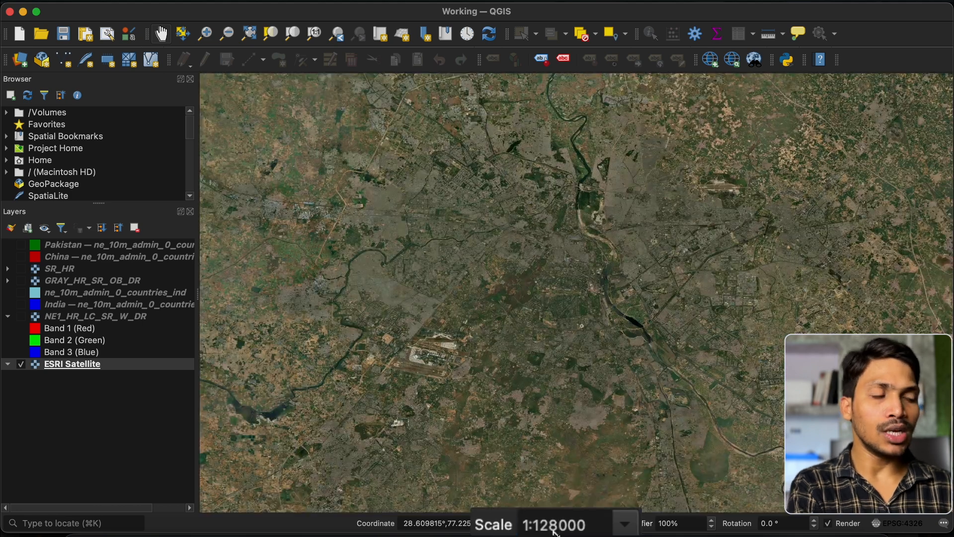
Step: Switch to Finder and copy the scale value 22000000 from the 1x image's file name
left_click(83, 535)
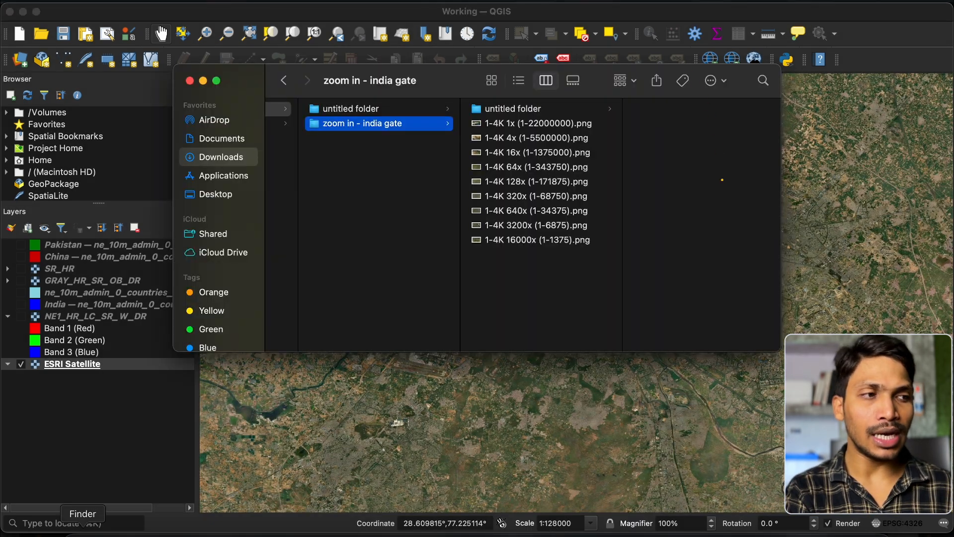
left_click(543, 75)
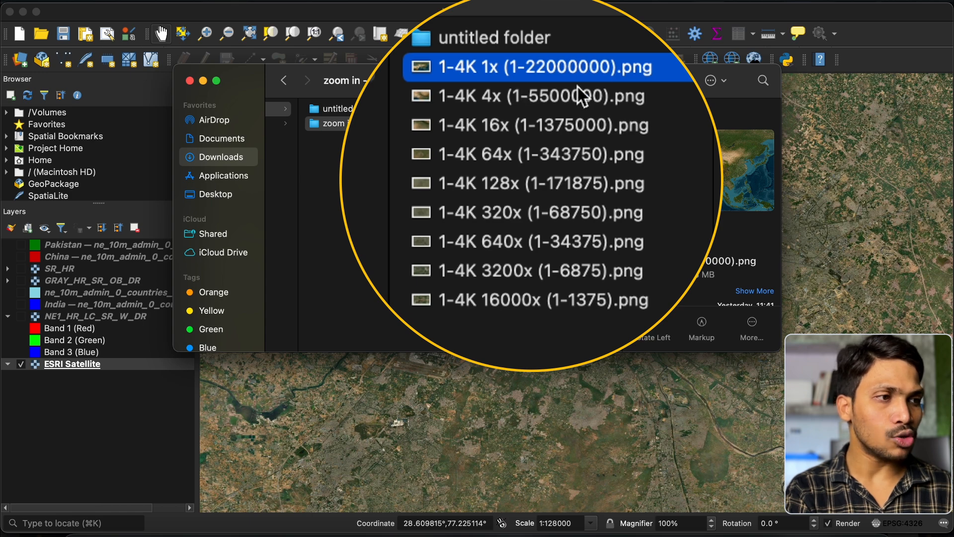
key("Return")
double_click(563, 56)
key("super+c")
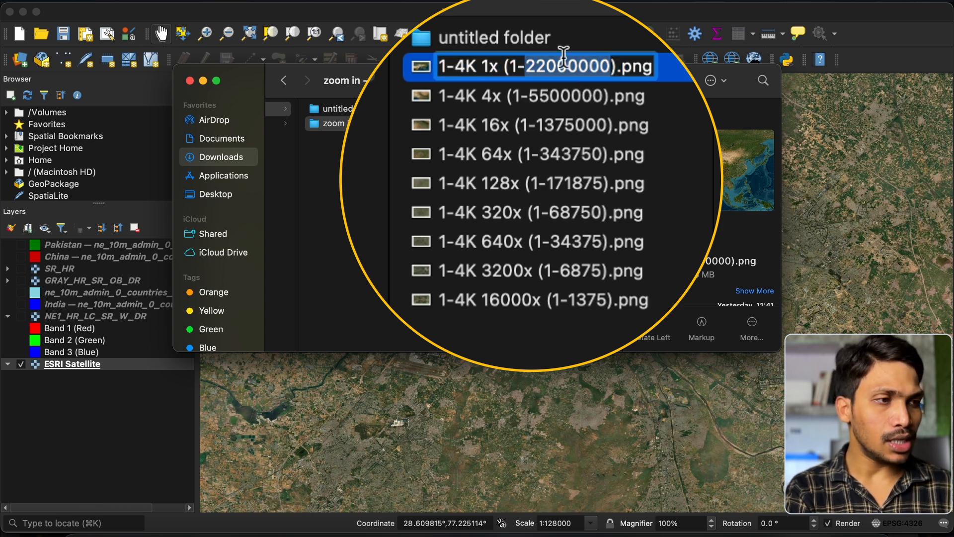
Step: Switch to QGIS and replace the map scale with the copied value, 1:22000000
left_click(64, 506)
left_click(577, 521)
key("BackSpace")
key("BackSpace")
key("BackSpace")
key("BackSpace")
key("super+v")
key("Return")
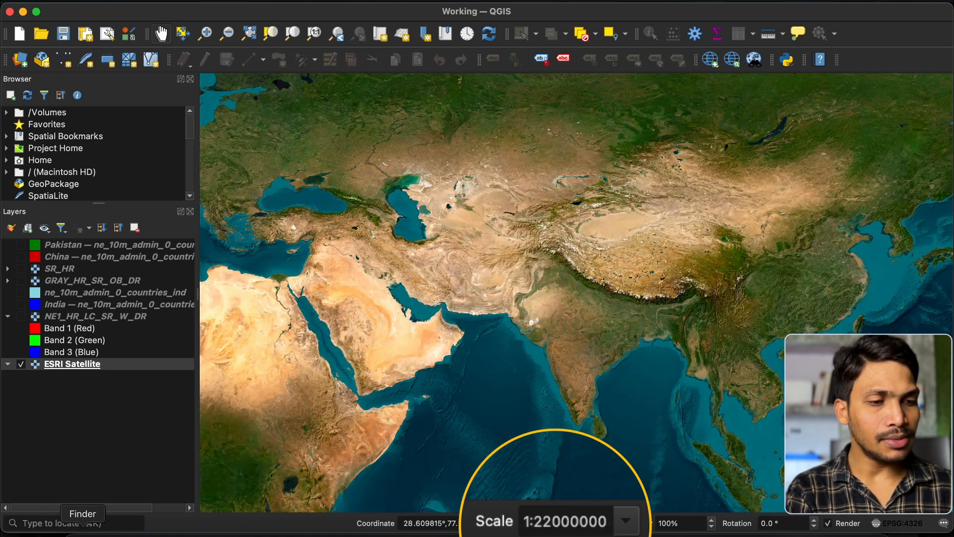
Step: Select the 4x image in Finder, and divide the pasted scale value 22000000 by 4 in Calculator
left_click(83, 532)
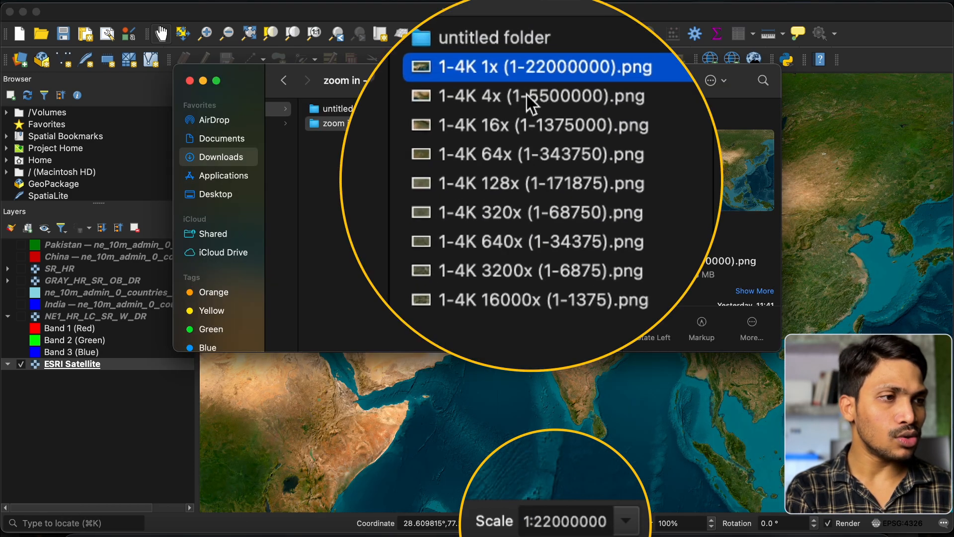
left_click(530, 99)
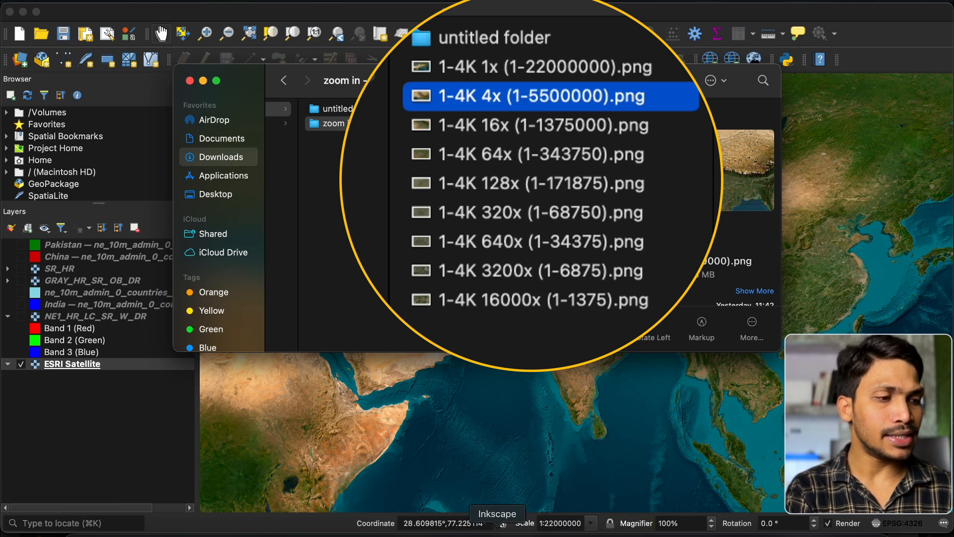
left_click(648, 530)
left_click(213, 353)
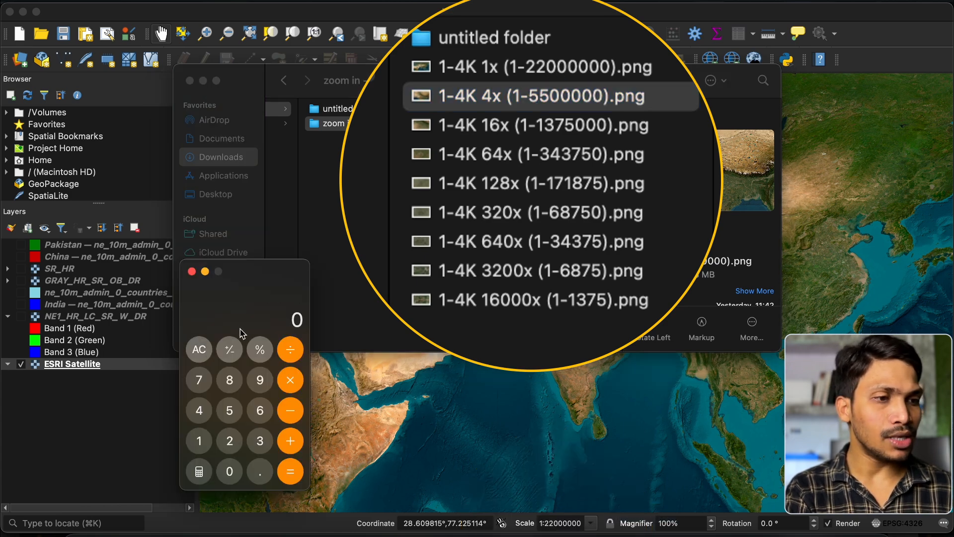
right_click(245, 320)
left_click(258, 331)
left_click(290, 350)
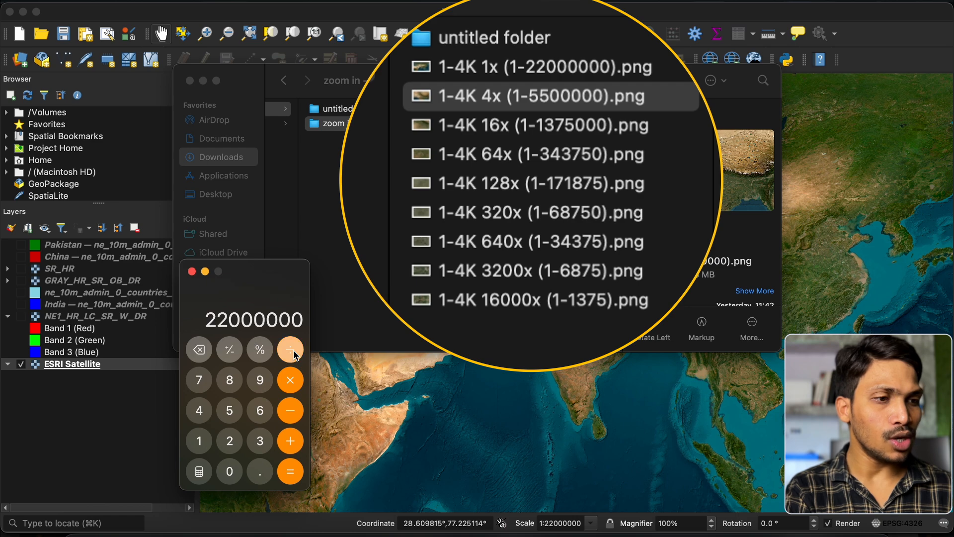
left_click(198, 410)
left_click(297, 475)
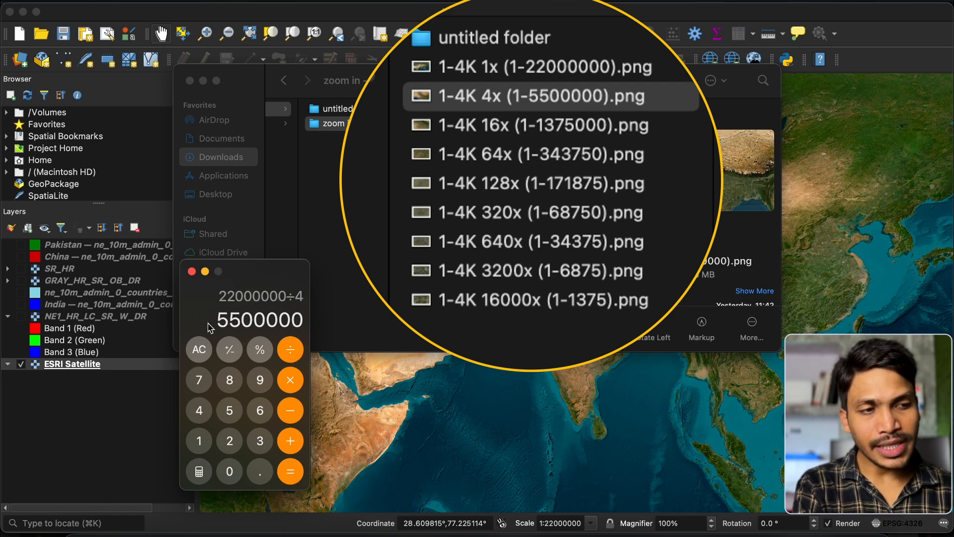
Step: Divide the calculated 4x scale value by 4 again for the 16x scale
left_click(291, 351)
left_click(199, 410)
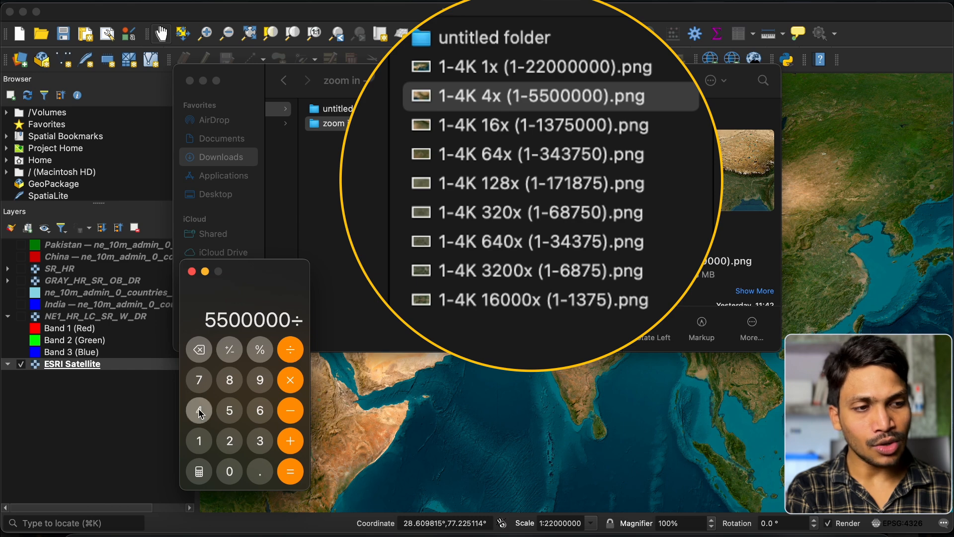
left_click(298, 474)
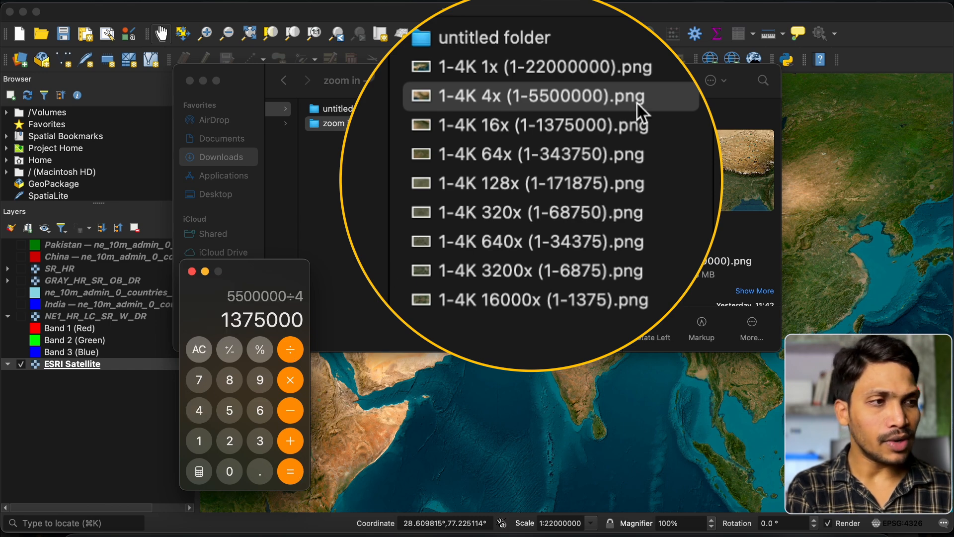
Step: Switch to Finder and preview the image 1-4K 16x (1-1375000).png at large size
left_click(594, 126)
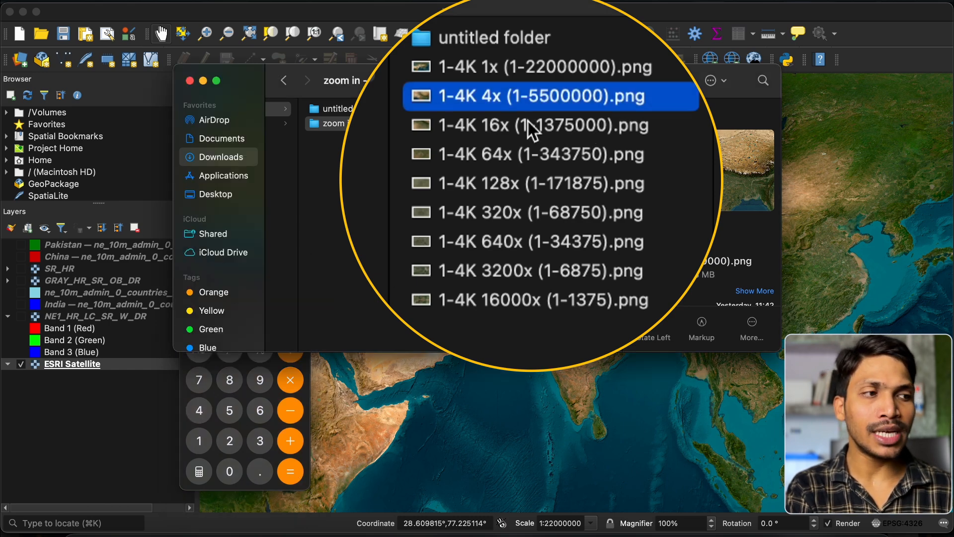
left_click(506, 130)
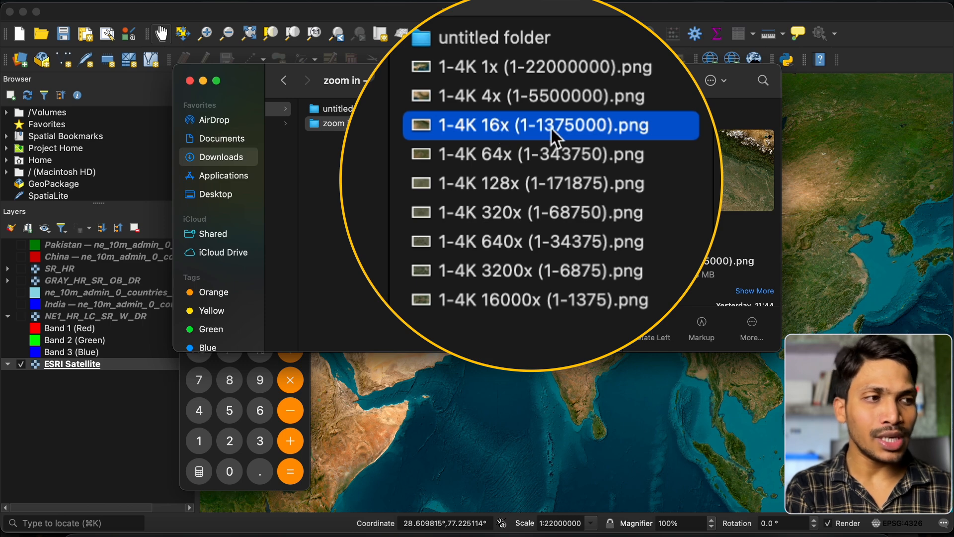
key("space")
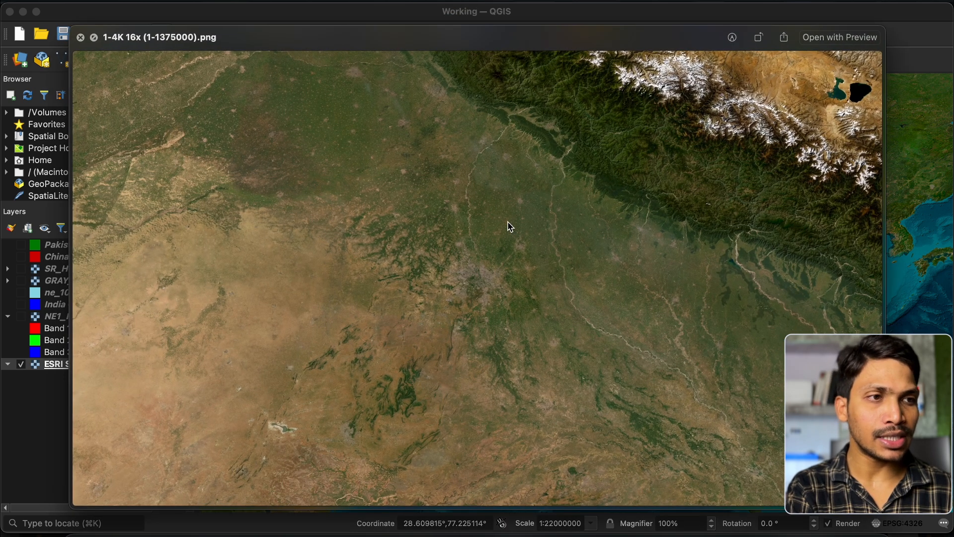
key("space")
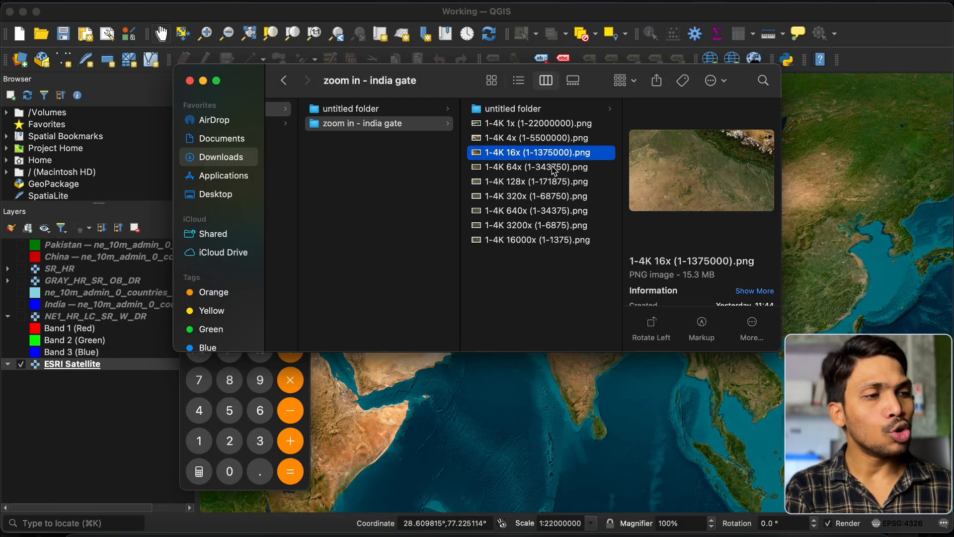
Step: Browse the thumbnails of the remaining zoom images, from 64x through 16000x
left_click(555, 167)
key("Down")
key("Down")
key("Down")
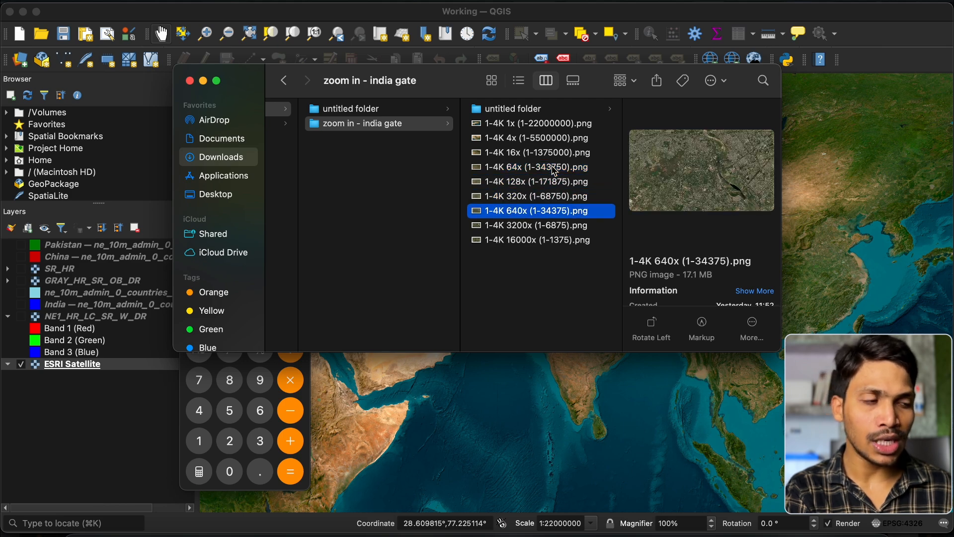
key("Down")
key("Down")
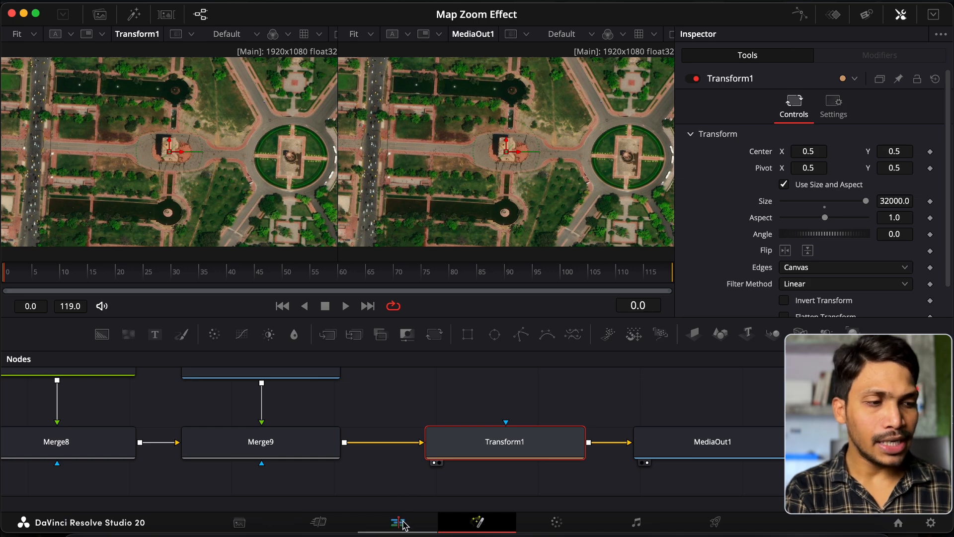
Step: Reset the Fusion composition of the timeline clip from the Edit page in DaVinci Resolve
left_click(404, 524)
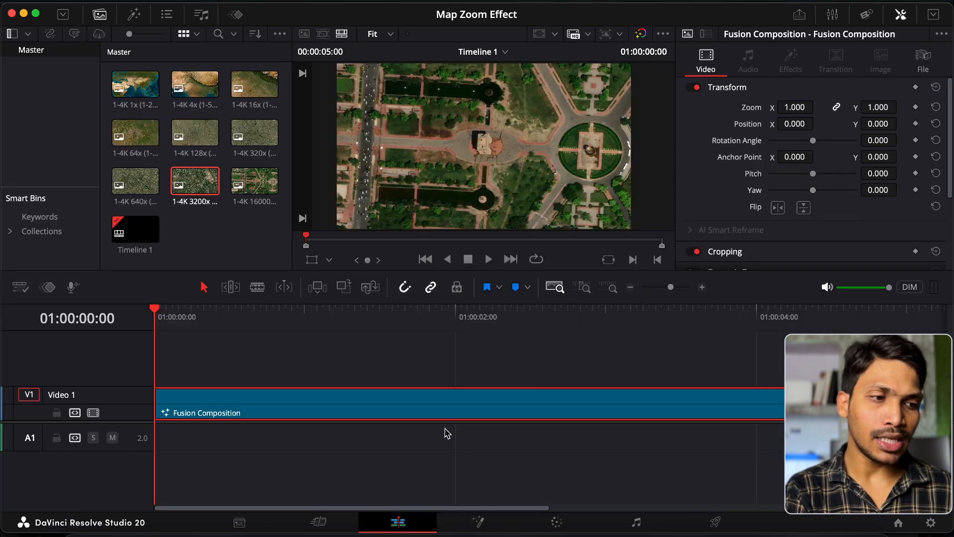
right_click(420, 405)
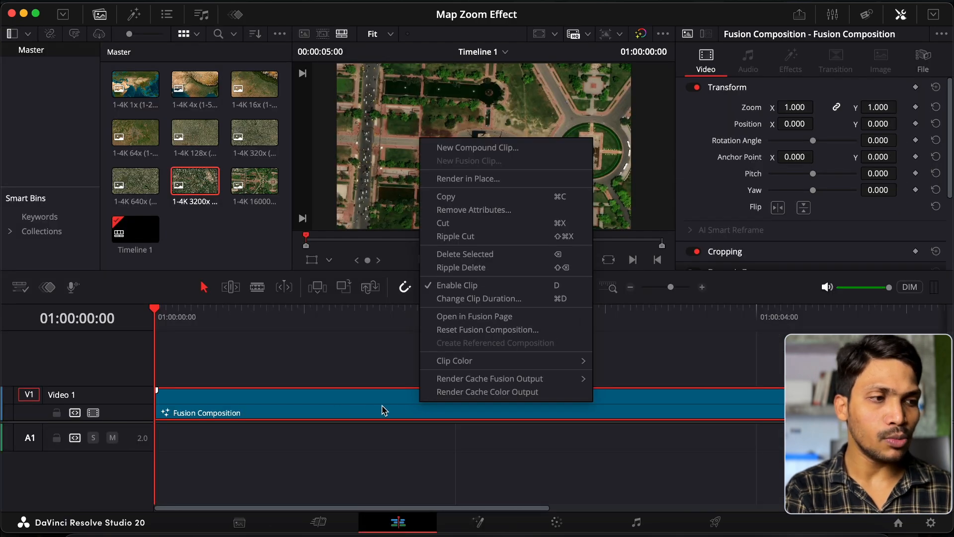
left_click(484, 330)
left_click(594, 335)
left_click(478, 522)
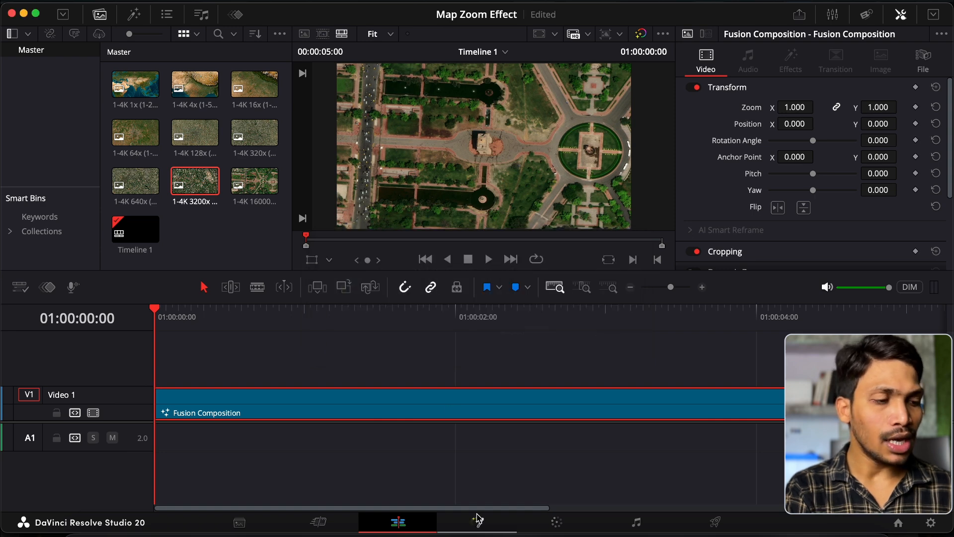
Step: Add a Fusion Composition effect from the effects library to the Video 1 track, and delete the added clip
left_click(400, 522)
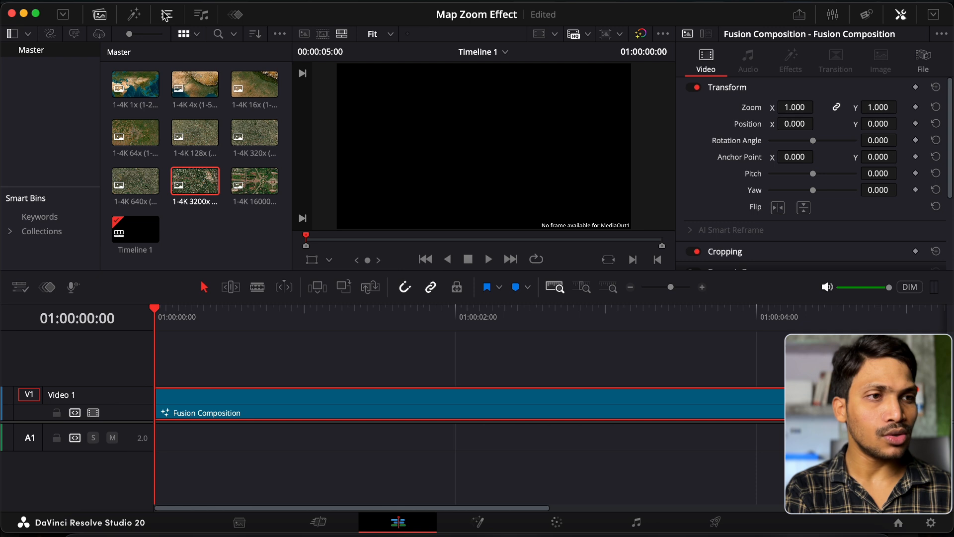
left_click(134, 15)
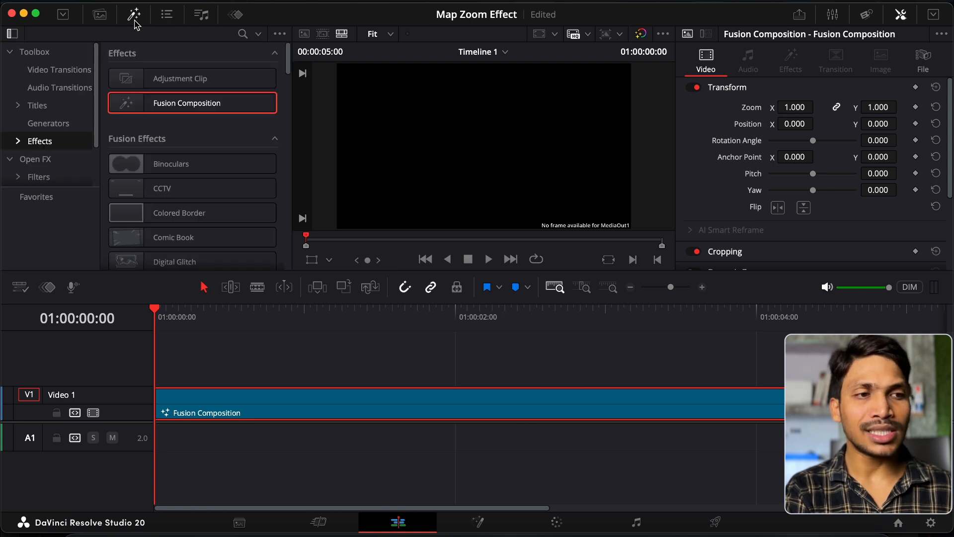
left_click_drag(150, 101, 644, 405)
key("BackSpace")
left_click(447, 409)
key("BackSpace")
Step: Open the clip's composition on the Fusion page and add 1-4K 1x (1-22000000).png from Finder to the node graph
left_click(484, 519)
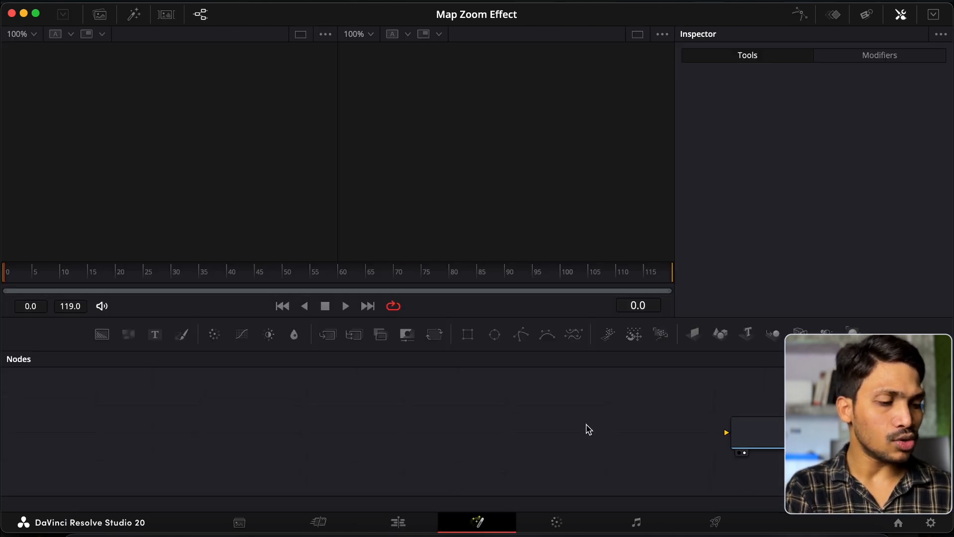
left_click(94, 529)
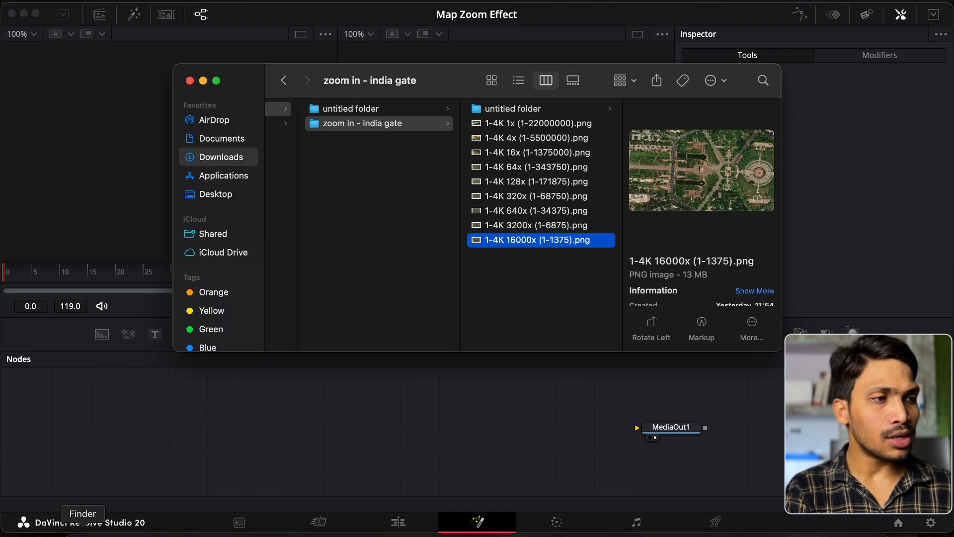
left_click(514, 124)
left_click_drag(515, 124, 231, 440)
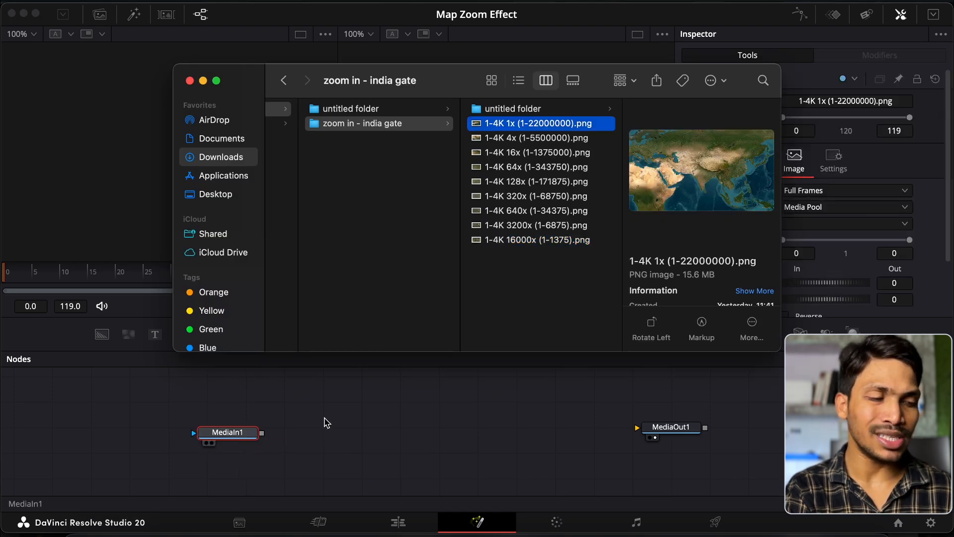
Step: Rename the new media node of the 1x image as M1x
left_click(235, 437)
key("F2")
type("M1x")
key("Return")
Step: Show M1x in the first viewer and check the timeline resolution in the project settings
key("1")
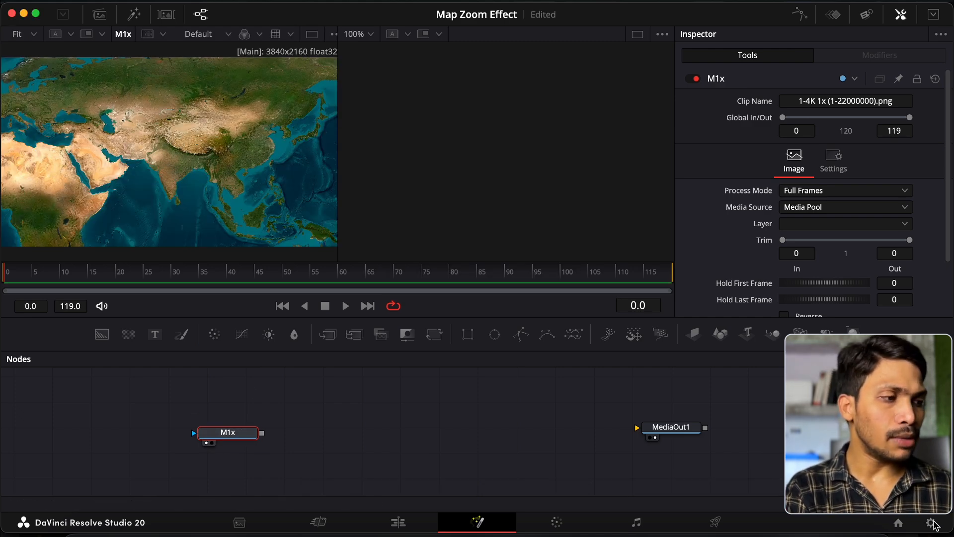
left_click(932, 522)
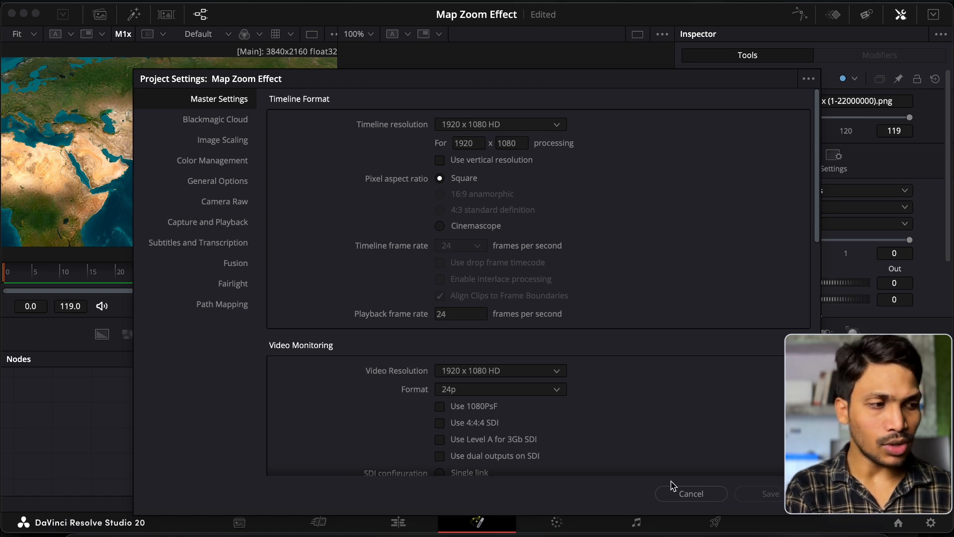
left_click(682, 494)
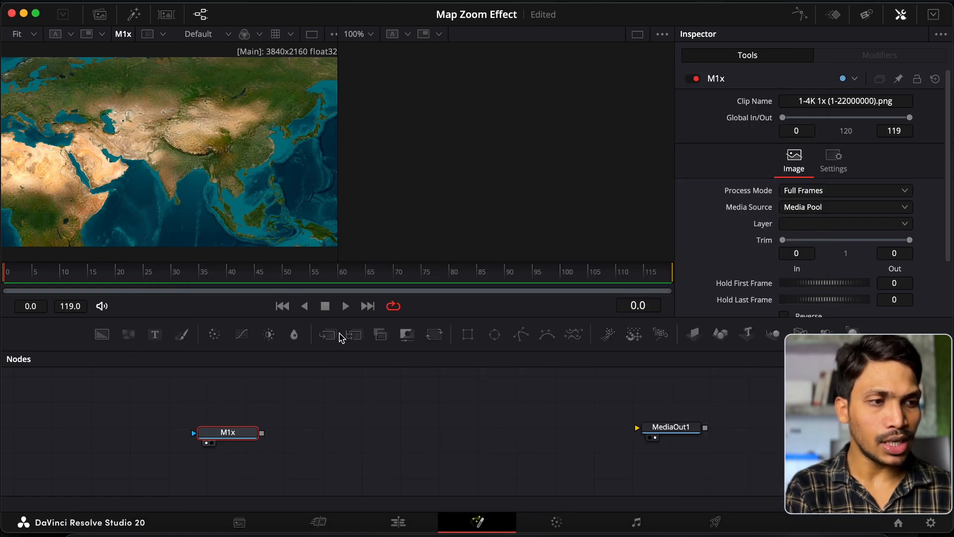
Step: Add a Merge and a Background node, feed the Background into the Merge's background input, and move M1x above the Merge
left_click_drag(340, 336, 358, 419)
left_click_drag(99, 341, 182, 372)
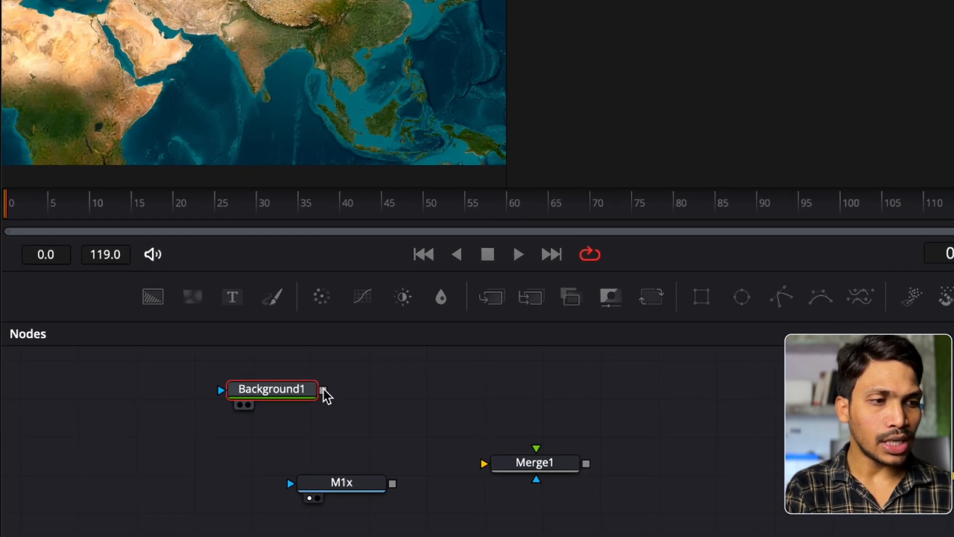
left_click_drag(323, 390, 484, 463)
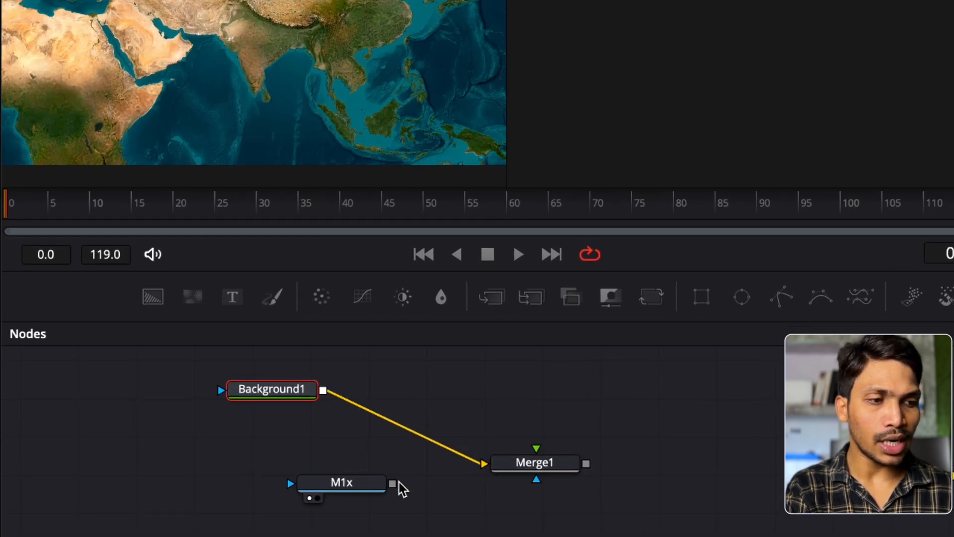
left_click_drag(356, 489, 503, 385)
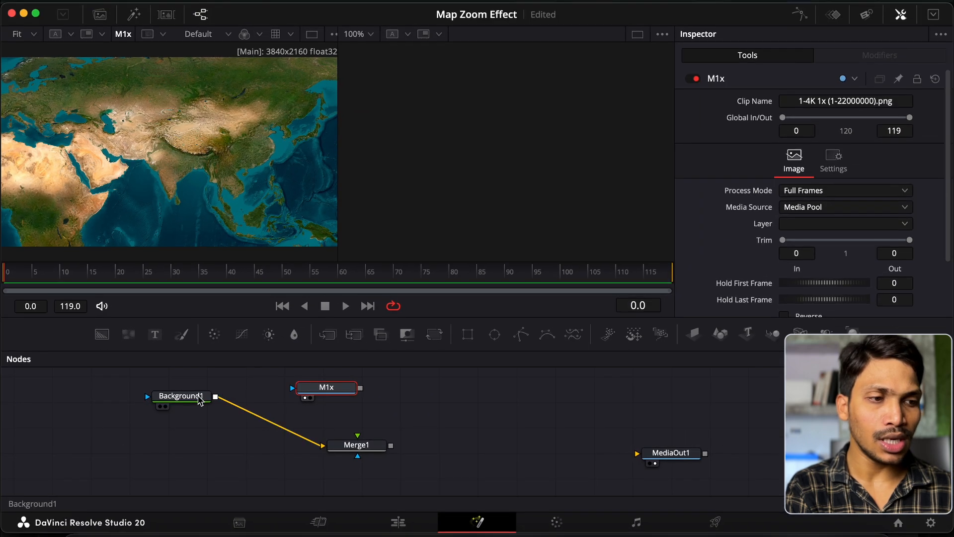
Step: Show Background1 in the first viewer and Merge1 in the second, and align Background1 level with Merge1
left_click_drag(200, 400, 266, 100)
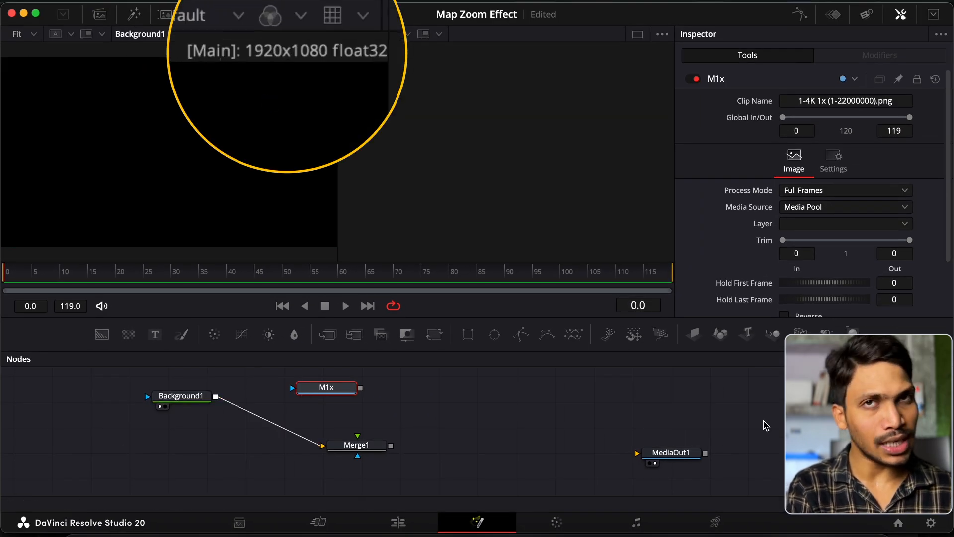
left_click_drag(181, 396, 214, 445)
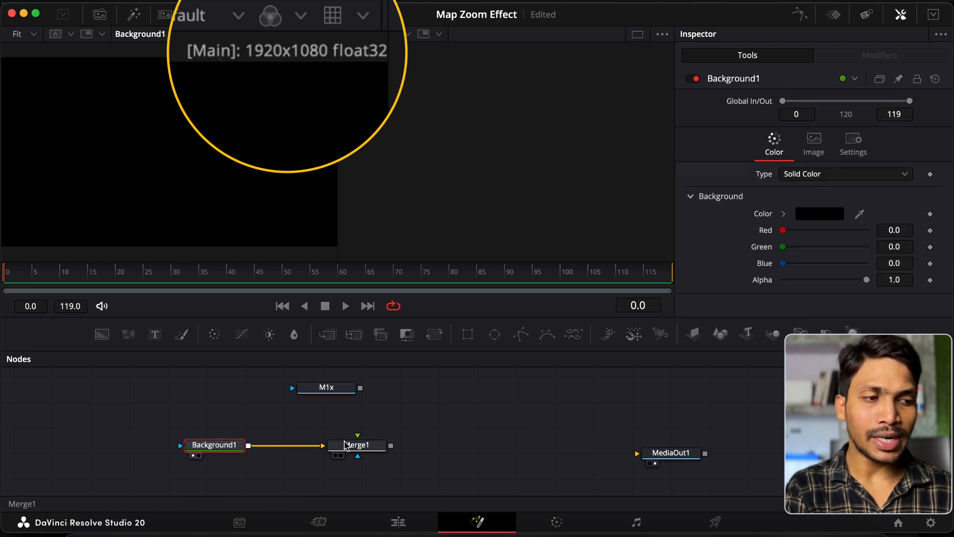
left_click_drag(350, 449, 519, 93)
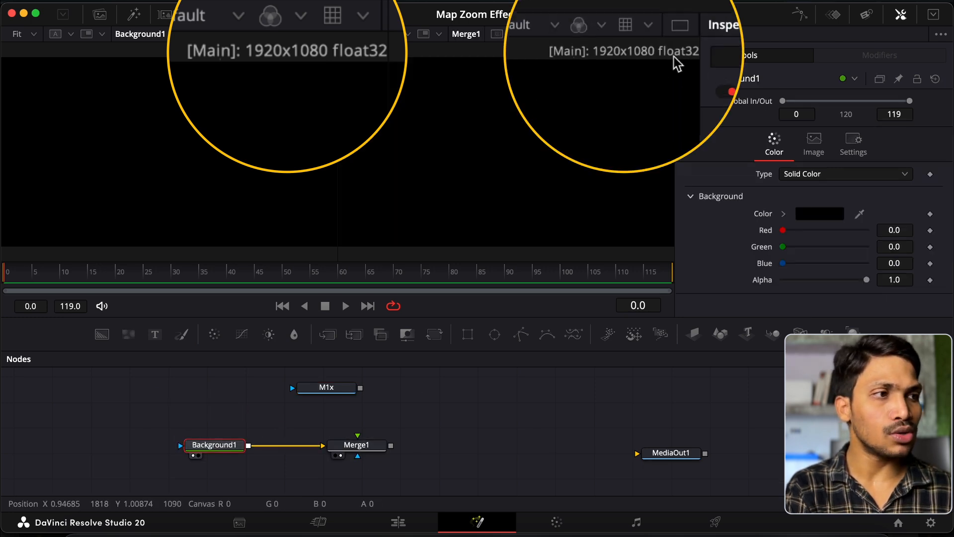
Step: Connect M1x to Merge1's foreground input and arrange M1x above and Background1 beside the Merge
left_click_drag(361, 389, 355, 439)
left_click_drag(333, 392, 363, 420)
left_click_drag(235, 446, 293, 447)
Step: Set Merge1's size to 0.5
left_click(357, 445)
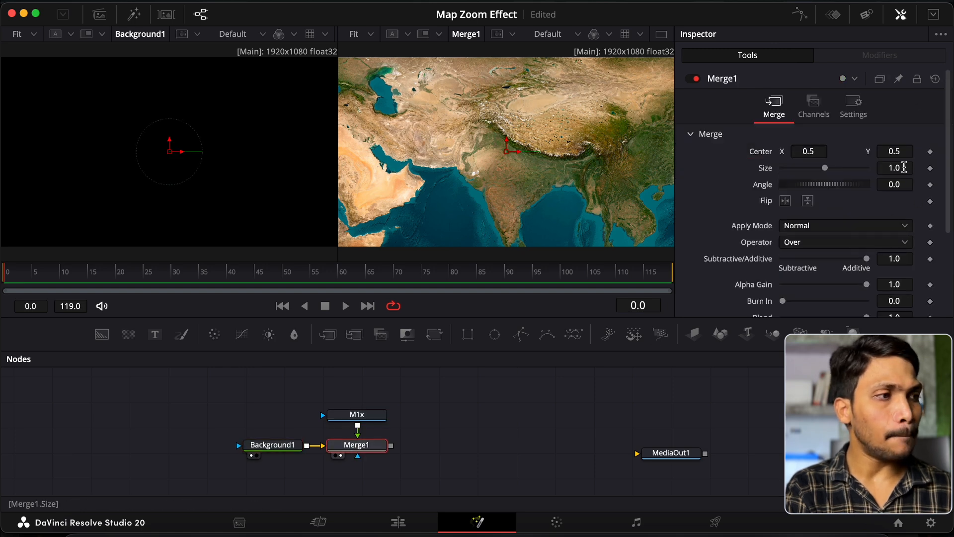
type("0.5")
key("Tab")
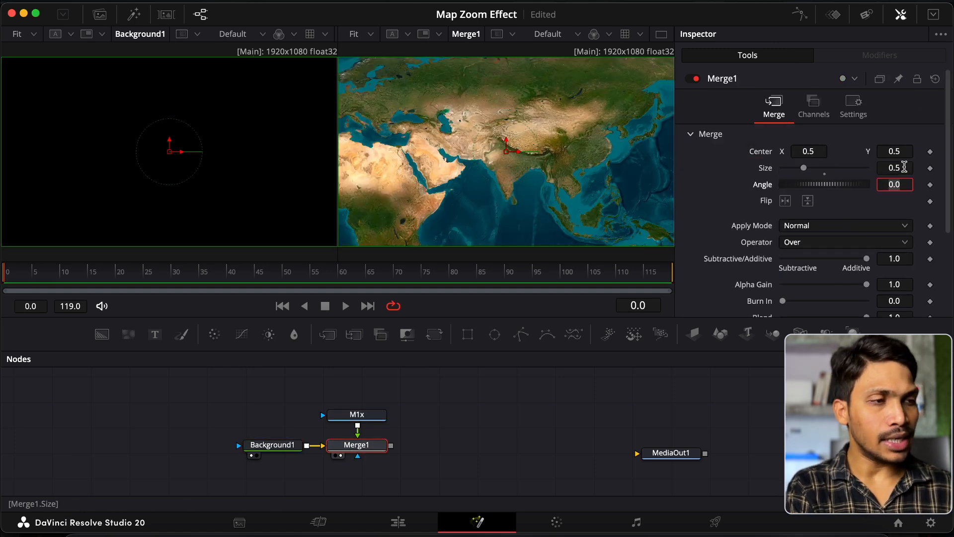
Step: Compare the timeline resolution in the project settings with the image resolution in the clip metadata
left_click(931, 523)
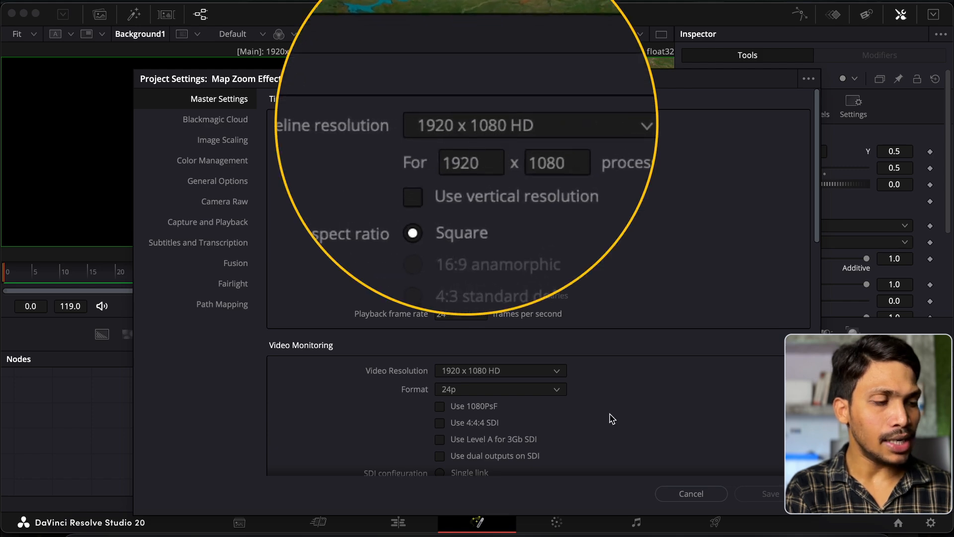
left_click(657, 492)
left_click(364, 415)
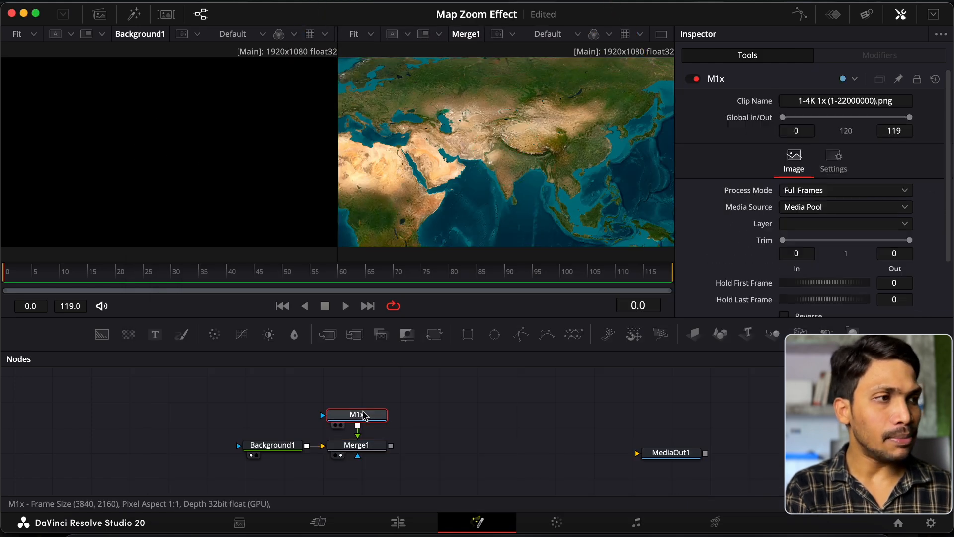
left_click(867, 15)
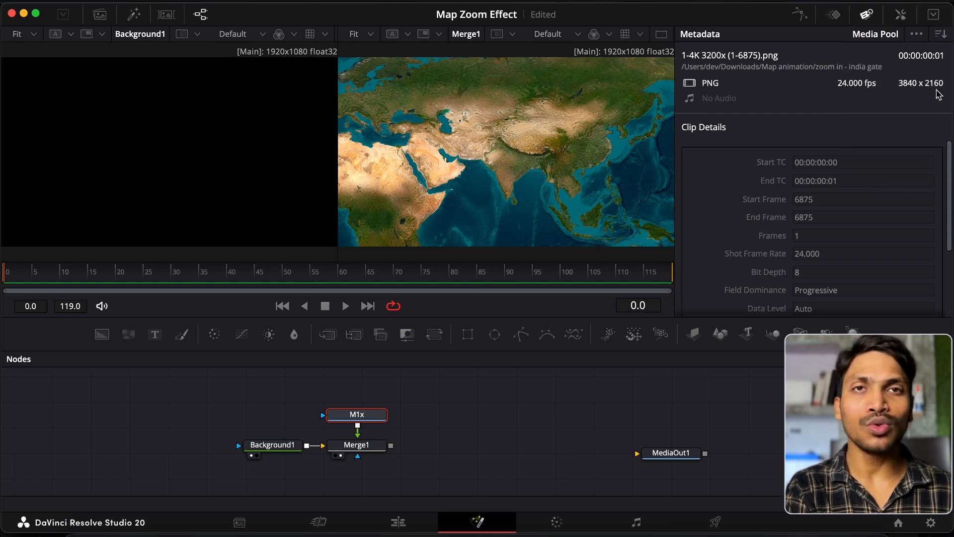
left_click(902, 15)
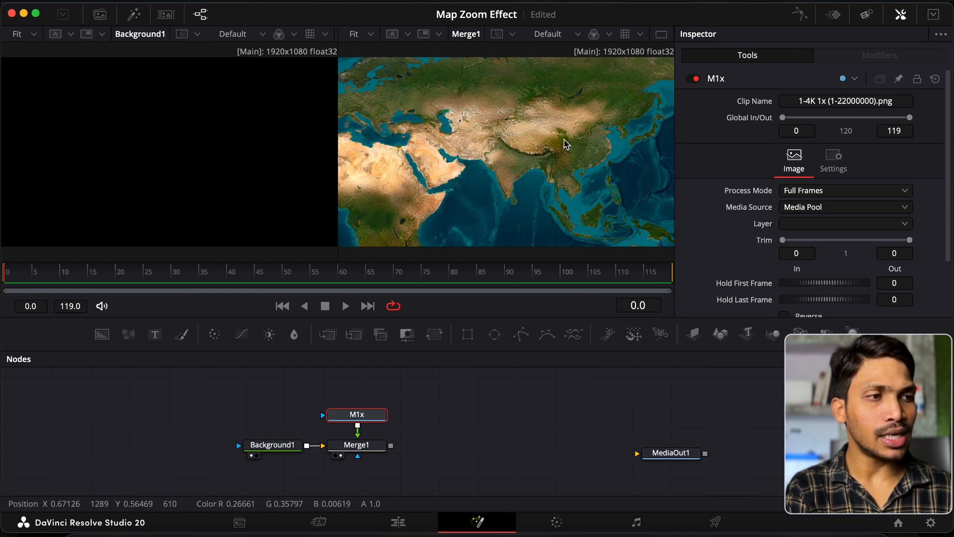
Step: Connect Merge1's output to MediaOut1
left_click_drag(391, 445, 762, 448)
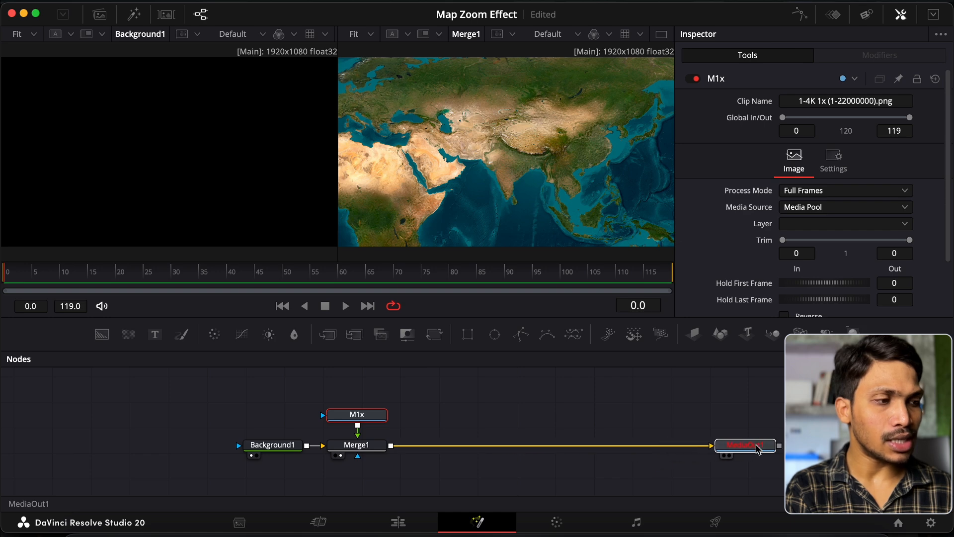
Step: Switch to Finder and go through the zoom images after 1x to see how many more need a Merge node
left_click(83, 530)
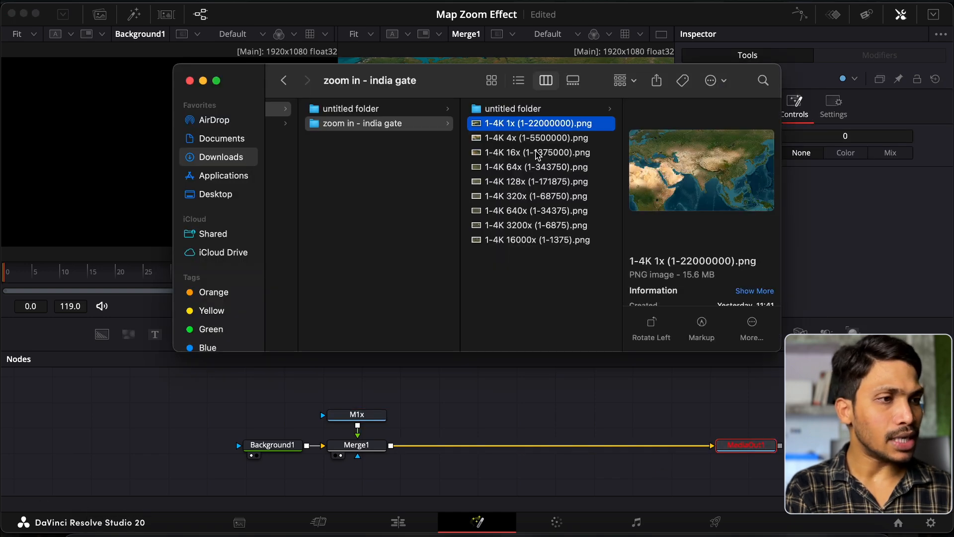
key("Down")
key("Down")
key("Down")
key("Down")
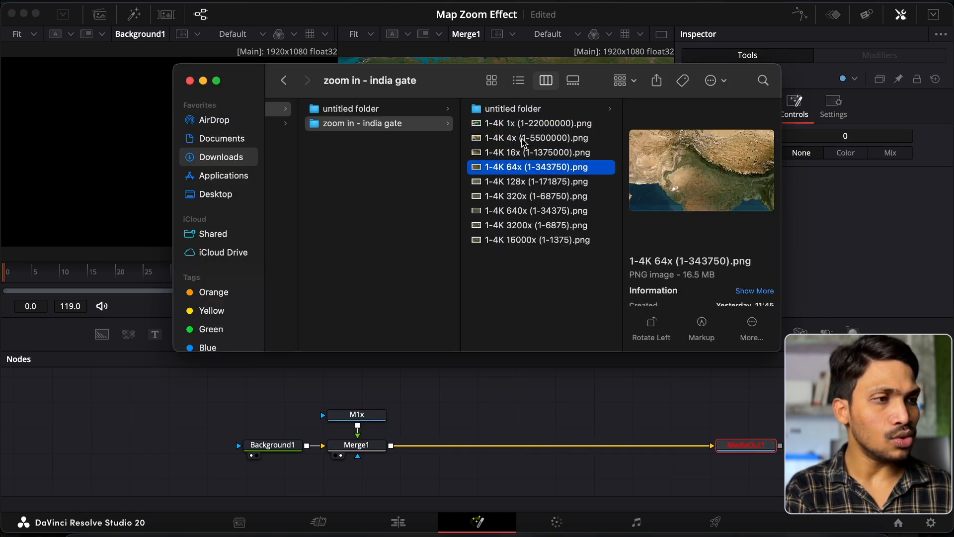
key("Down")
key("Down")
key("Down")
key("Down")
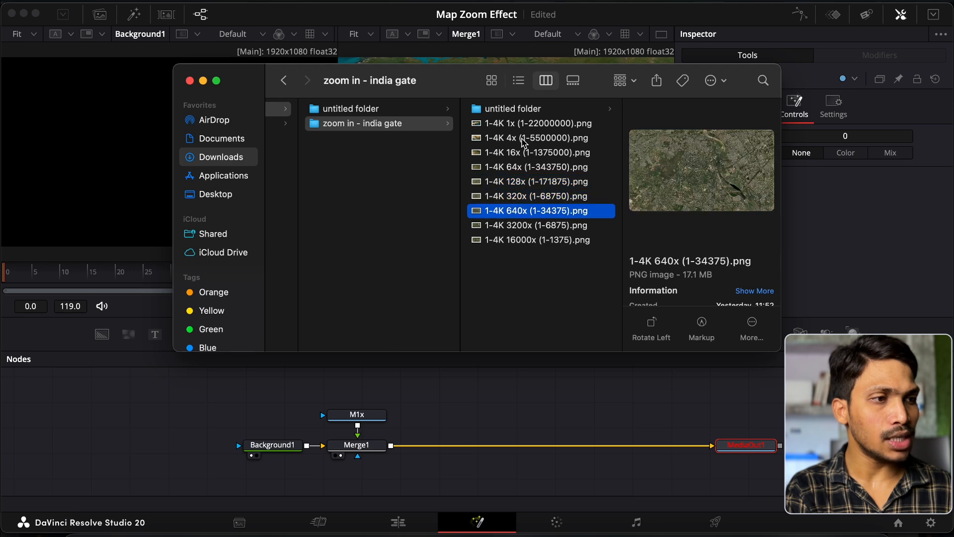
Step: Insert eight more Merge nodes in a chain between Merge1 and MediaOut1
left_click(357, 445)
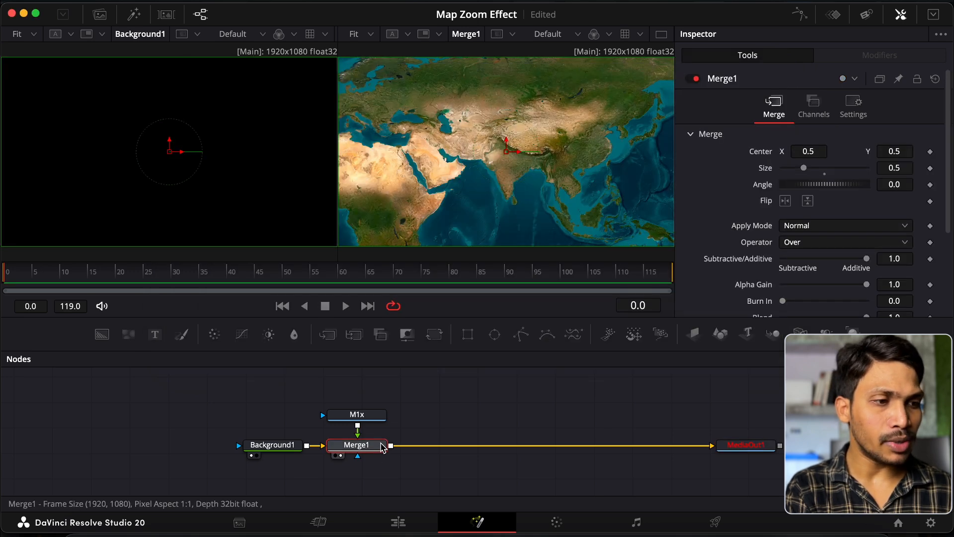
left_click(332, 336)
left_click(332, 336)
left_click(332, 335)
left_click(332, 335)
left_click(332, 336)
left_click(332, 335)
left_click(332, 336)
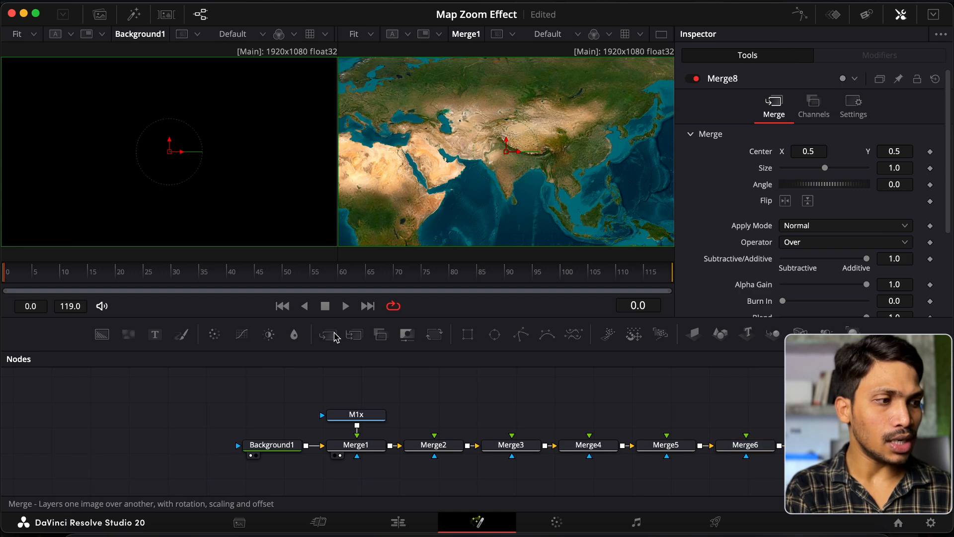
left_click(334, 335)
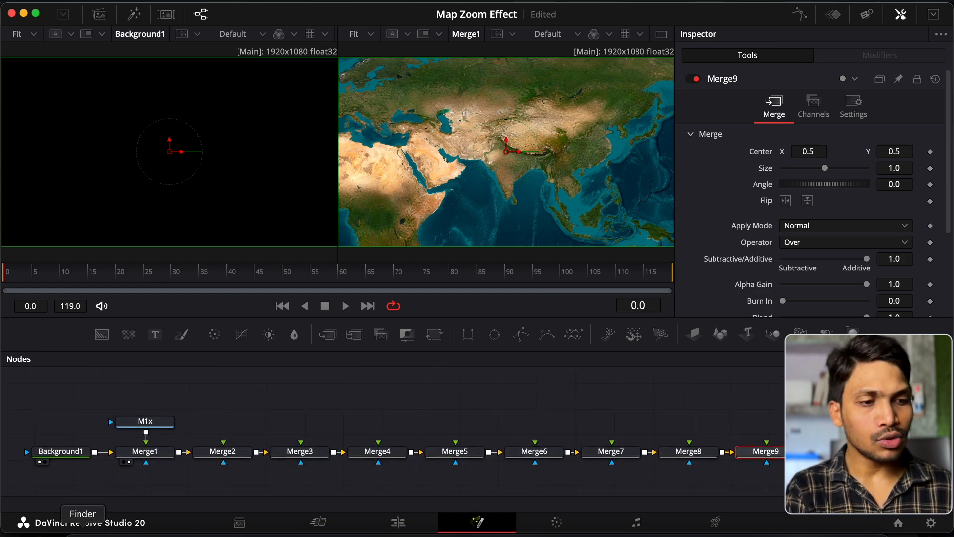
Step: Add 1-4K 4x (1-5500000).png from Finder to the node graph above Merge2
left_click(83, 534)
left_click(541, 143)
left_click_drag(512, 143, 236, 397)
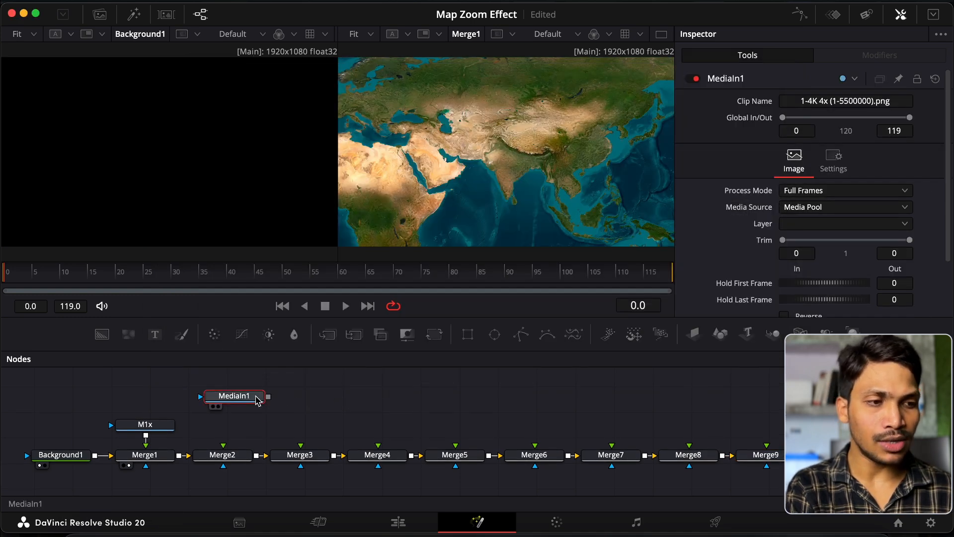
Step: Rename the 4x media node as M4x, connect it to Merge2's foreground input, and place it directly above Merge2
key("F2")
type("M4x")
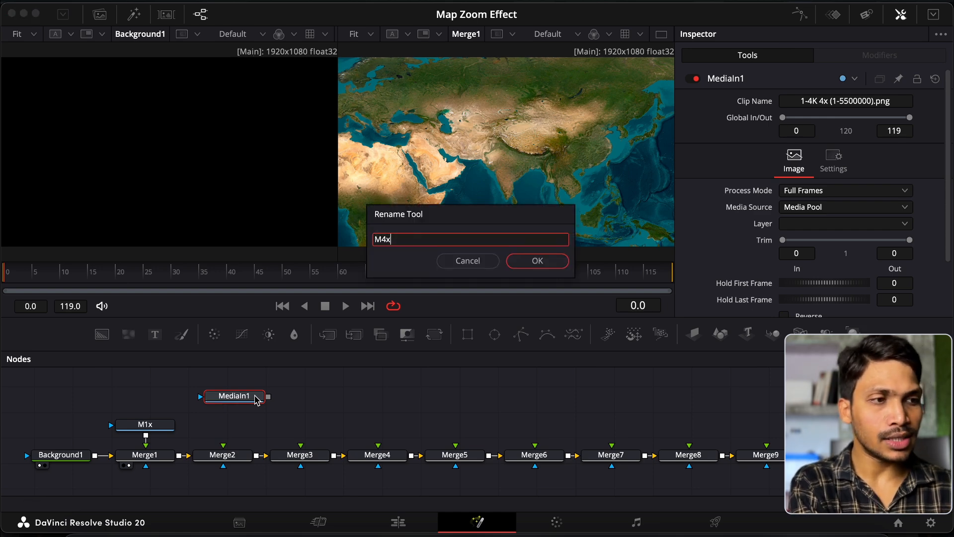
key("Return")
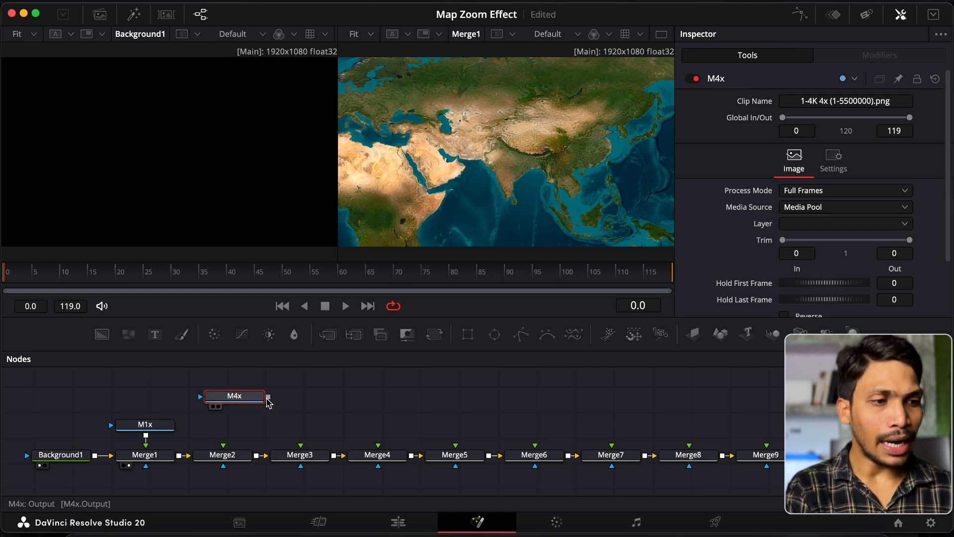
left_click_drag(268, 401, 223, 447)
left_click_drag(237, 401, 224, 425)
Step: Set Merge2's size to 0.5 divided by 4, giving 0.125
left_click(222, 455)
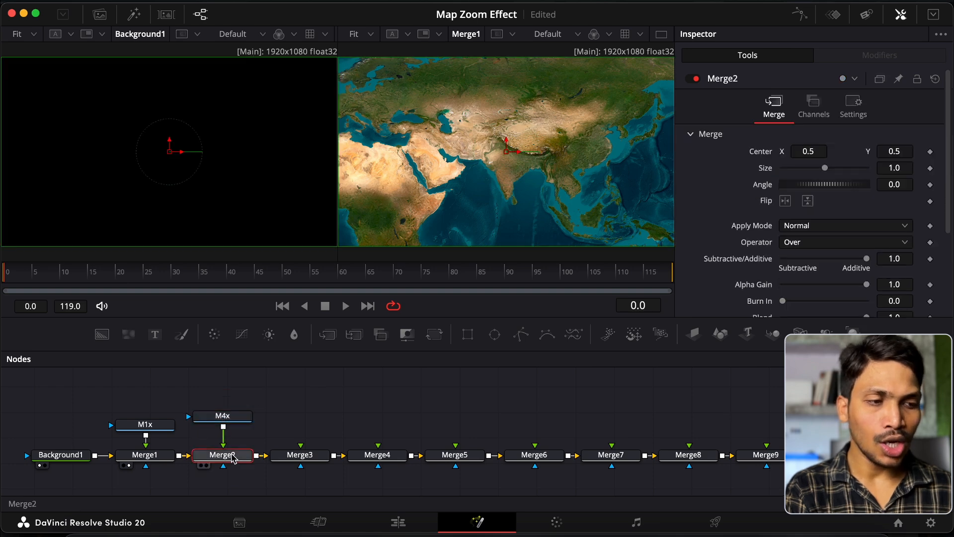
double_click(895, 167)
type(".5")
key("Return")
double_click(929, 167)
left_click(928, 167)
type("/4")
key("Return")
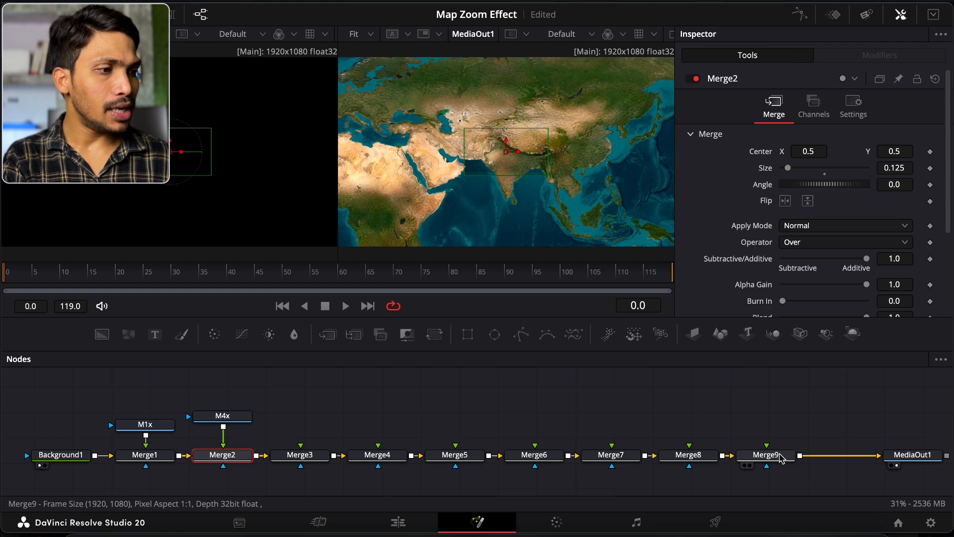
Step: Insert a Transform node between Merge9 and MediaOut1 and set its size to 4
left_click(766, 455)
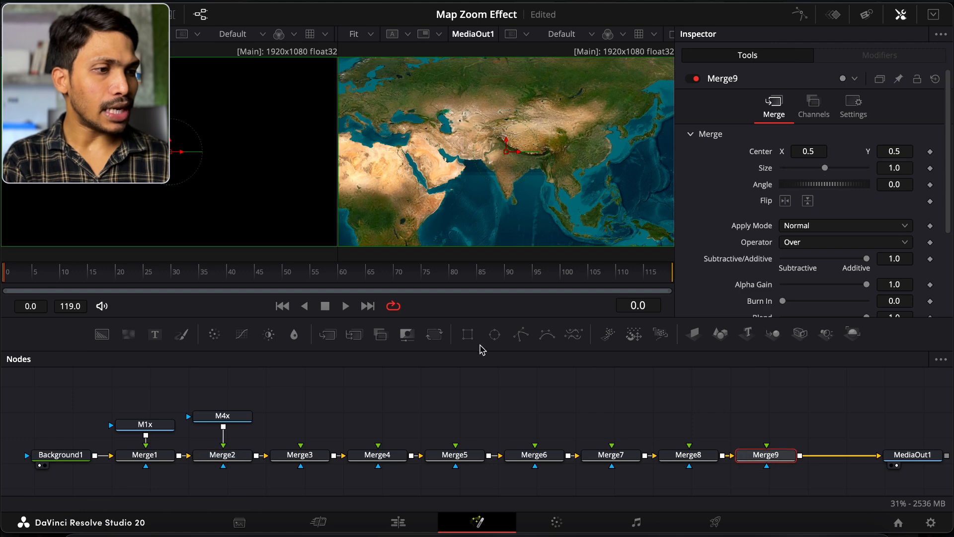
left_click(435, 334)
left_click(894, 201)
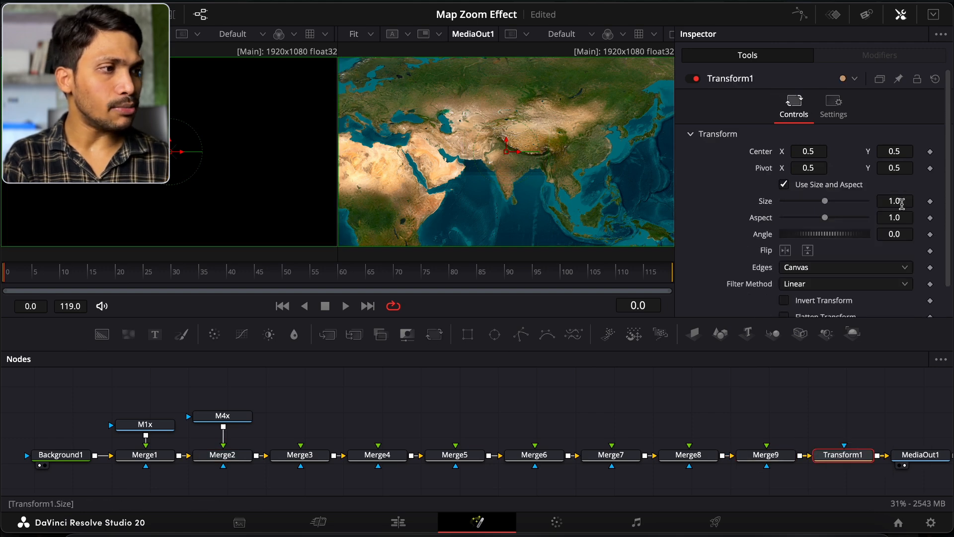
type("4")
key("Tab")
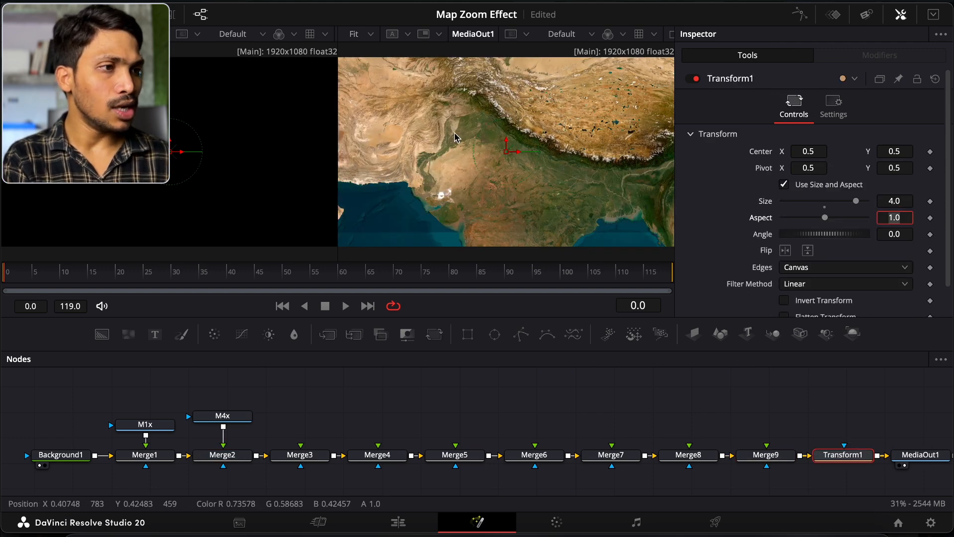
key("Return")
Step: Set Transform1's size to 3
left_click(894, 201)
type("3")
key("Tab")
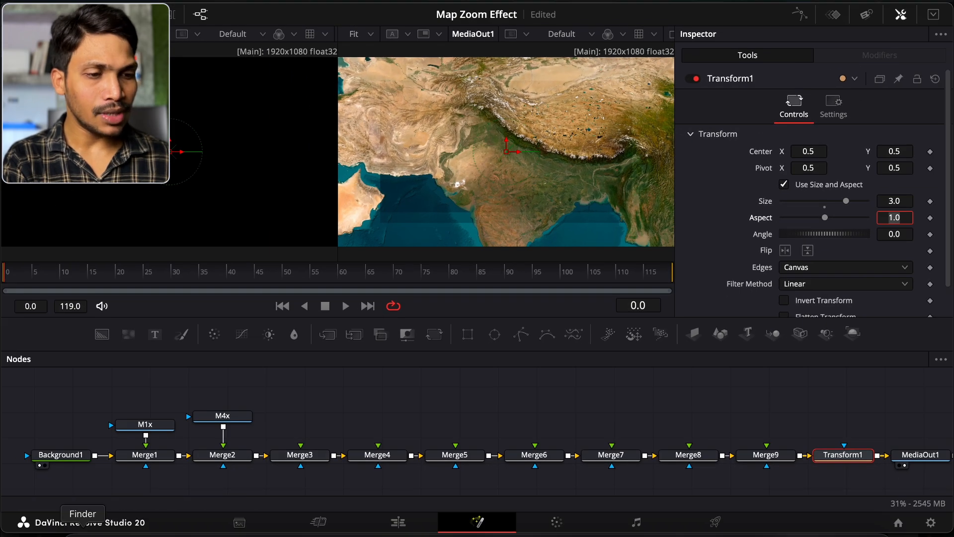
Step: From the "zoom in - india gate" folder in Finder, bring 1-4K 16x (1-1375000).png into the node graph
left_click(79, 528)
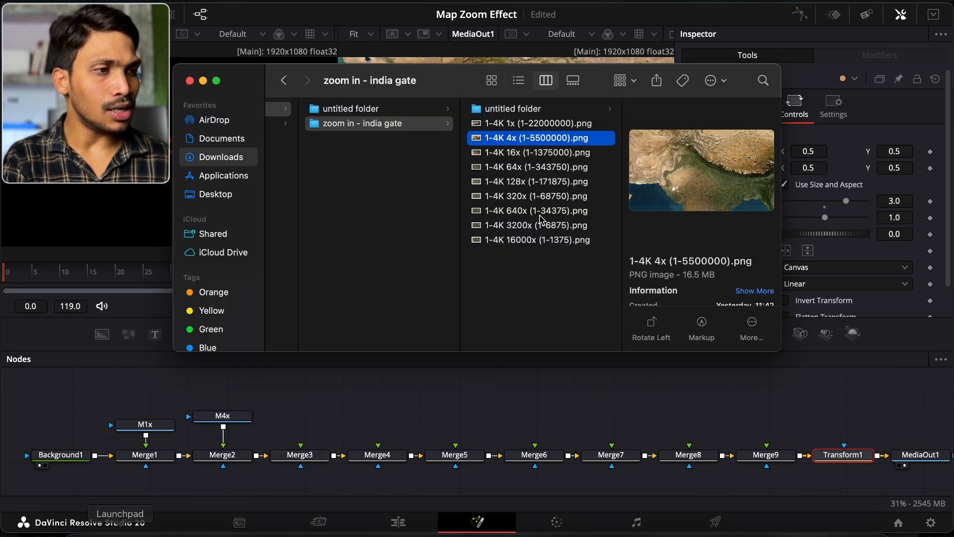
left_click_drag(482, 155, 291, 399)
left_click(300, 405)
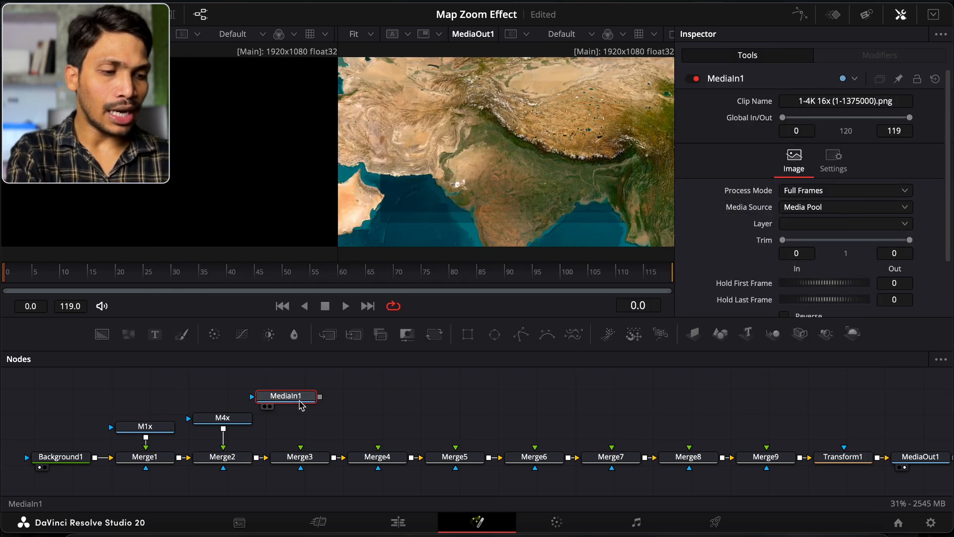
Step: Rename the 16x media node as M16x, connect it to Merge3's foreground input, and place it directly above Merge3
key("F2")
type("M16x")
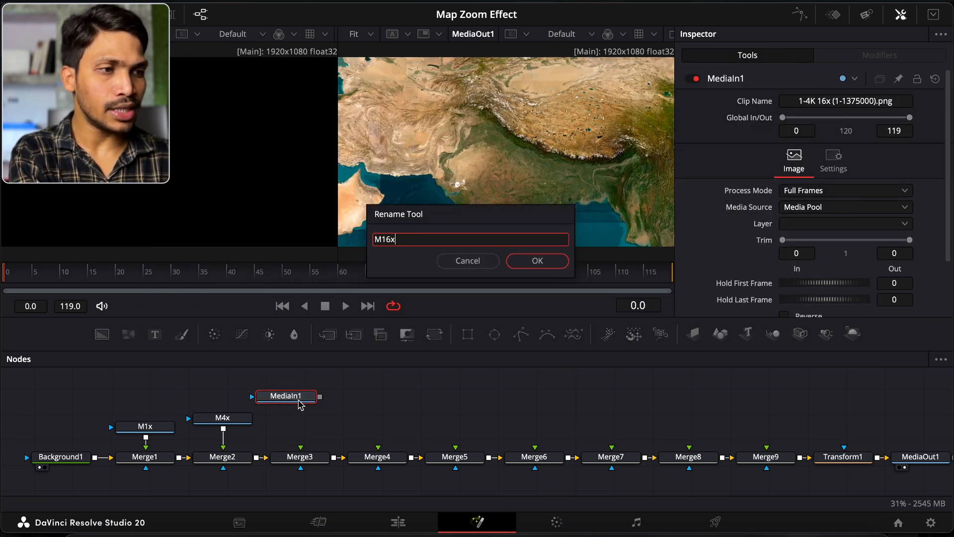
key("Return")
left_click_drag(321, 397, 302, 460)
left_click_drag(296, 397, 310, 412)
Step: Set Transform1's size to 14
left_click(843, 456)
left_click(909, 195)
type("14")
key("Tab")
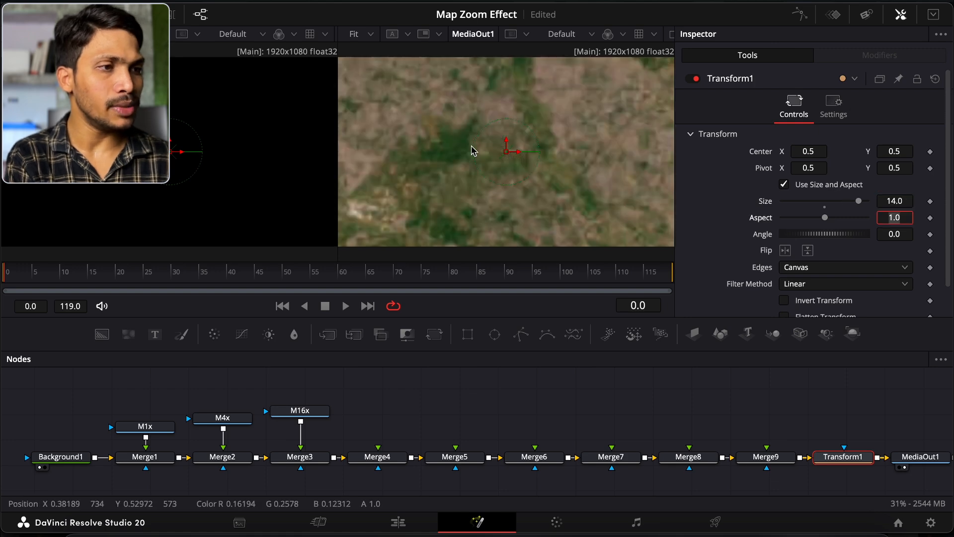
Step: Set Merge3's size to 0.5 divided by 16, giving 0.03125
left_click(300, 456)
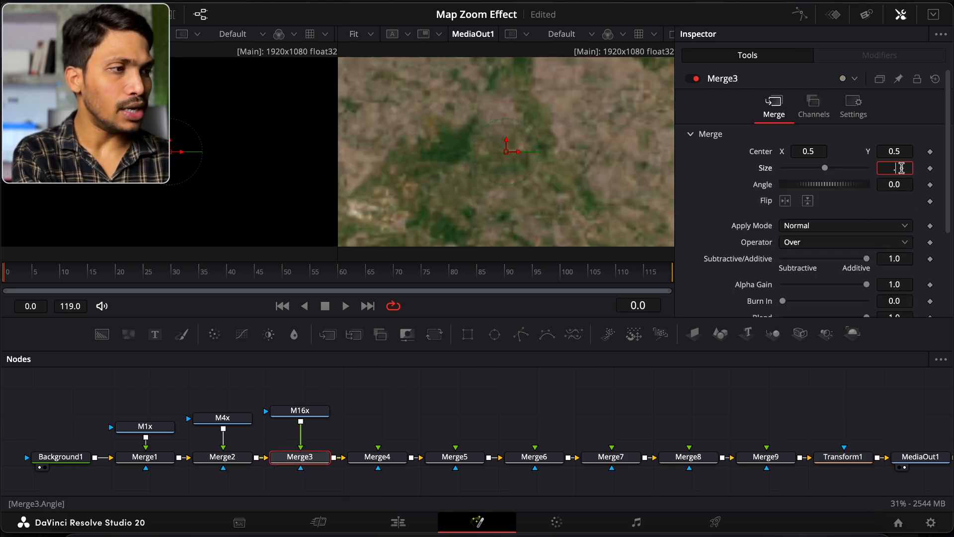
type(".5/16")
key("Tab")
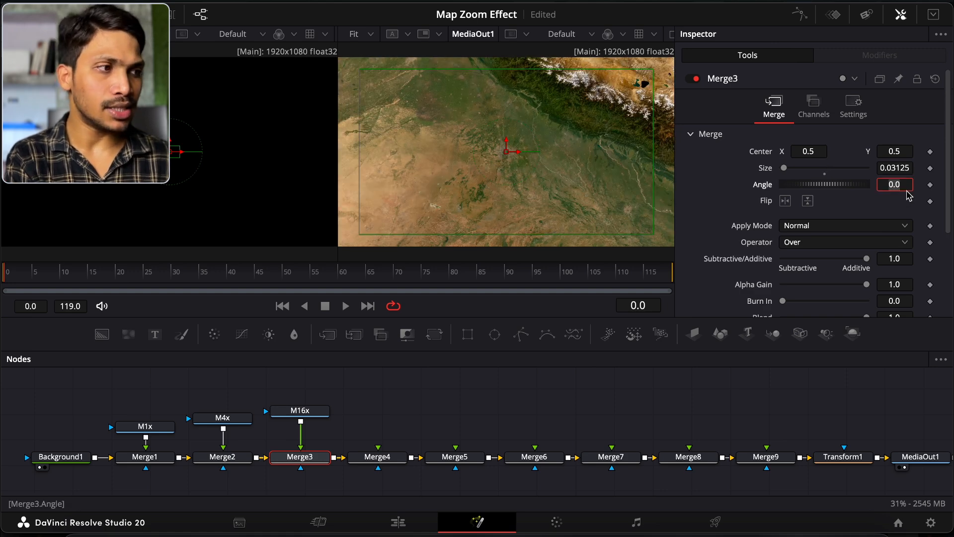
Step: Bring 1-4K 64x (1-343750).png from the Finder folder into the node graph
left_click(352, 380)
left_click(78, 528)
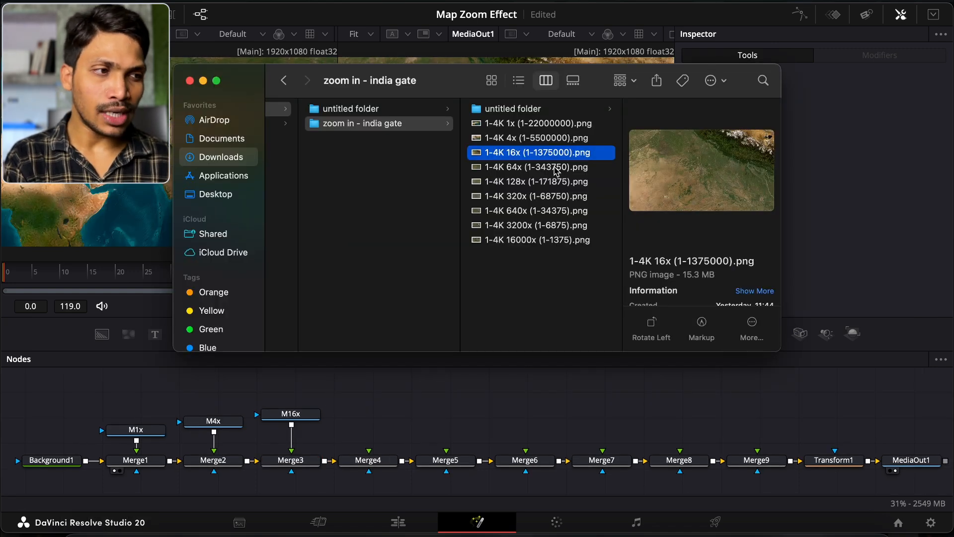
left_click_drag(542, 171, 448, 387)
left_click(440, 402)
Step: Rename the 64x media node as M64x, connect it to Merge4's foreground input, and place it directly above Merge4
key("F2")
type("M64x")
key("Return")
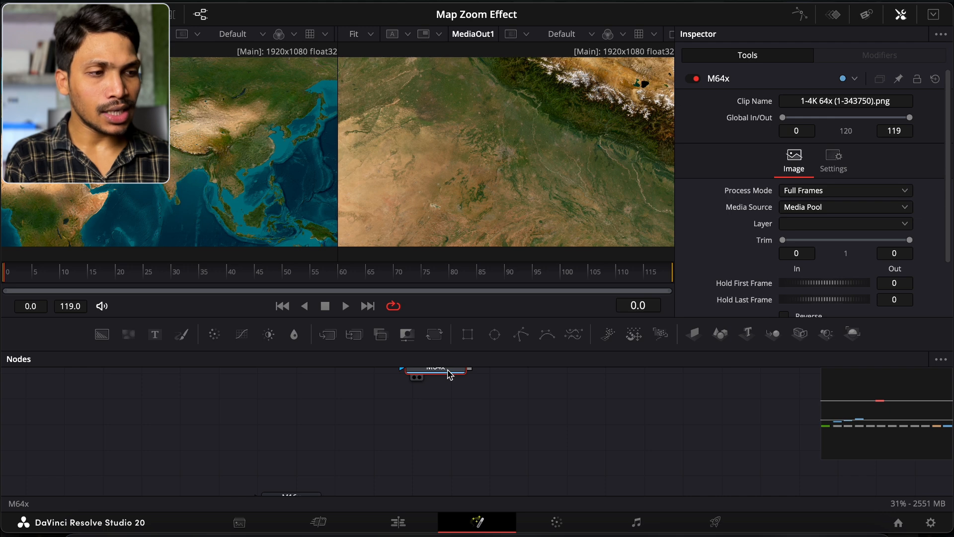
left_click_drag(425, 409, 409, 458)
scroll(407, 455, "down", 2)
left_click_drag(405, 415, 371, 467)
scroll(426, 384, "down", 2)
left_click_drag(398, 390, 372, 423)
mouse_move(364, 389)
left_mouse_down()
mouse_move(385, 392)
mouse_move(372, 393)
left_mouse_up()
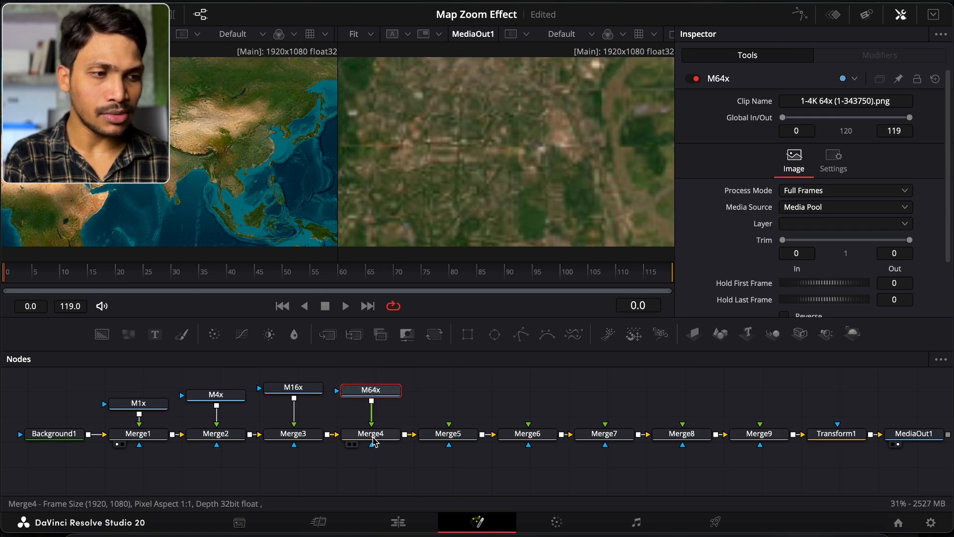
Step: Set Merge4's size to 0.5 divided by 64, giving 0.007812
left_click(374, 435)
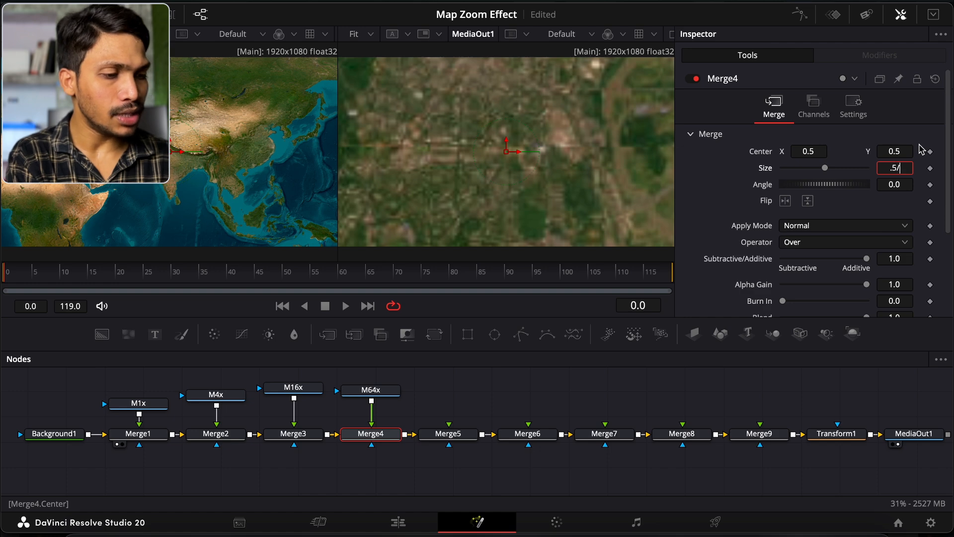
type("4")
key("Tab")
Step: Set Transform1's size to 60
scroll(535, 398, "right", 2)
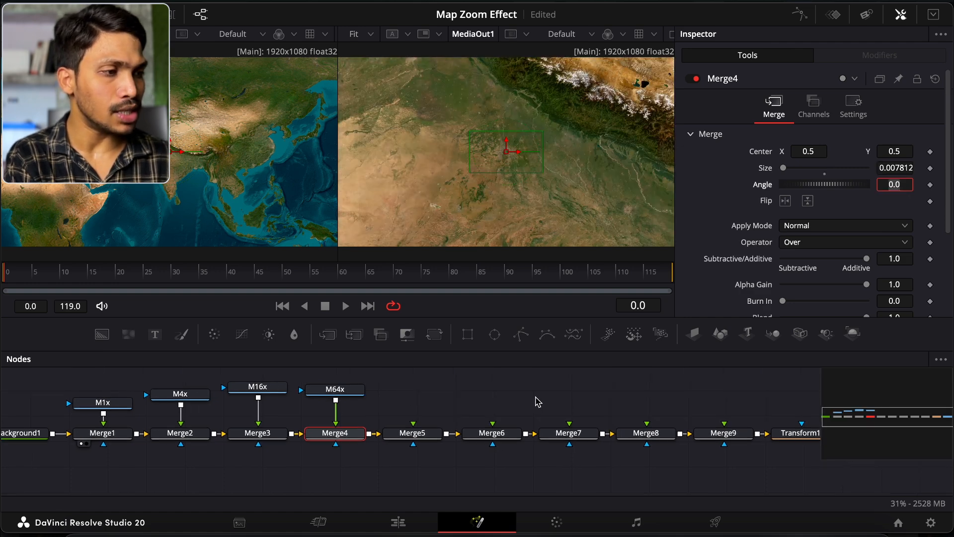
left_click(801, 430)
scroll(801, 430, "right", 1)
left_click(905, 199)
type("60")
key("Tab")
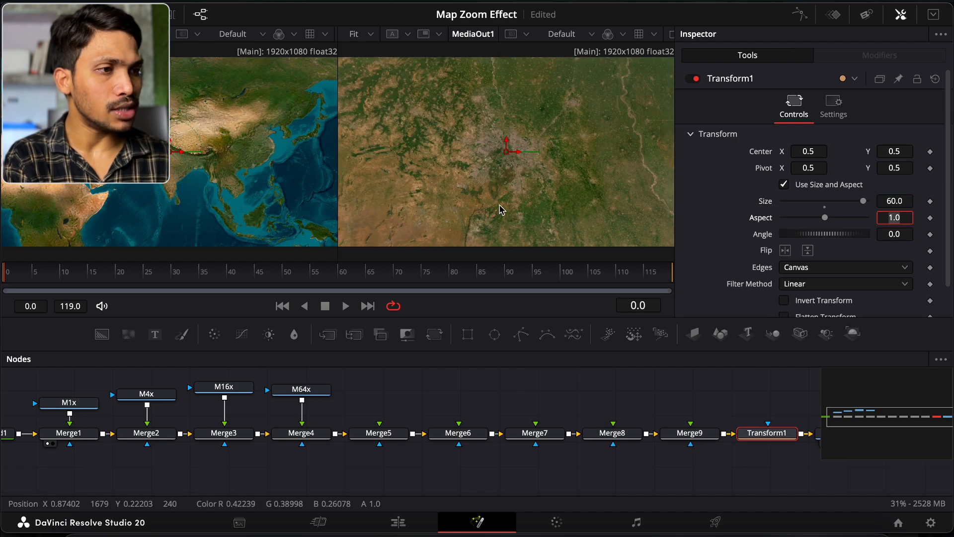
Step: Bring 1-4K 128x (1-171875).png from the Finder folder into the node graph
left_click(301, 389)
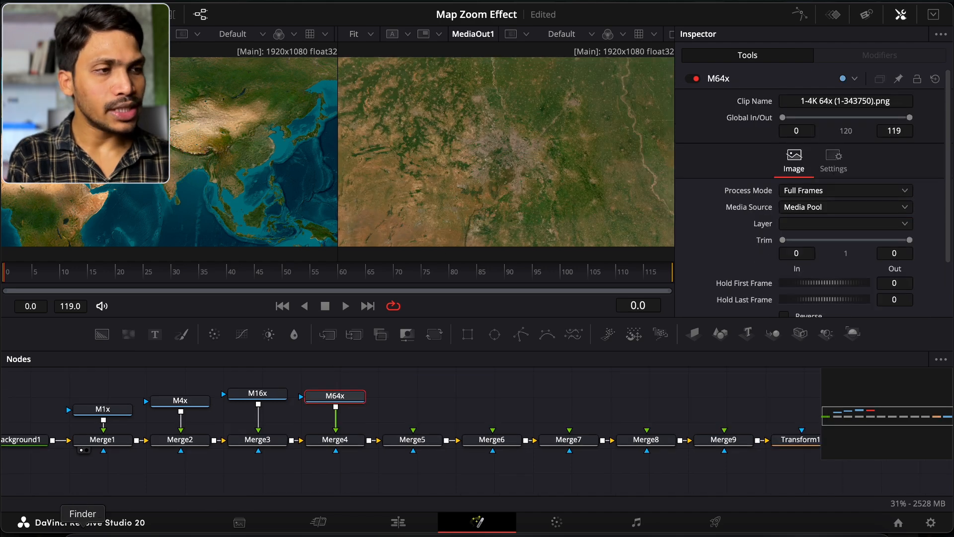
left_click(83, 532)
left_click_drag(534, 183, 407, 390)
left_click(426, 405)
Step: Rename the 128x media node as M128x and connect it to Merge5's foreground input
key("F2")
type("M128x")
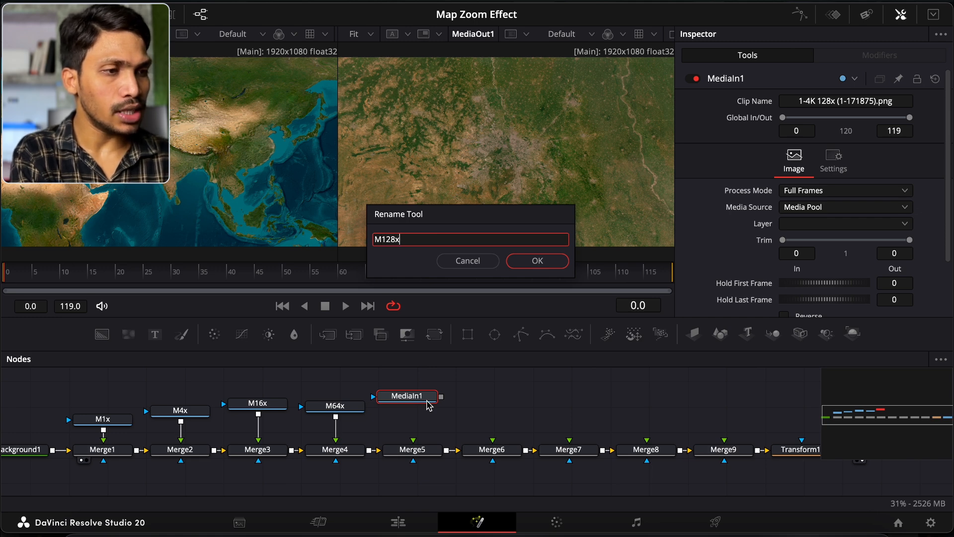
key("Return")
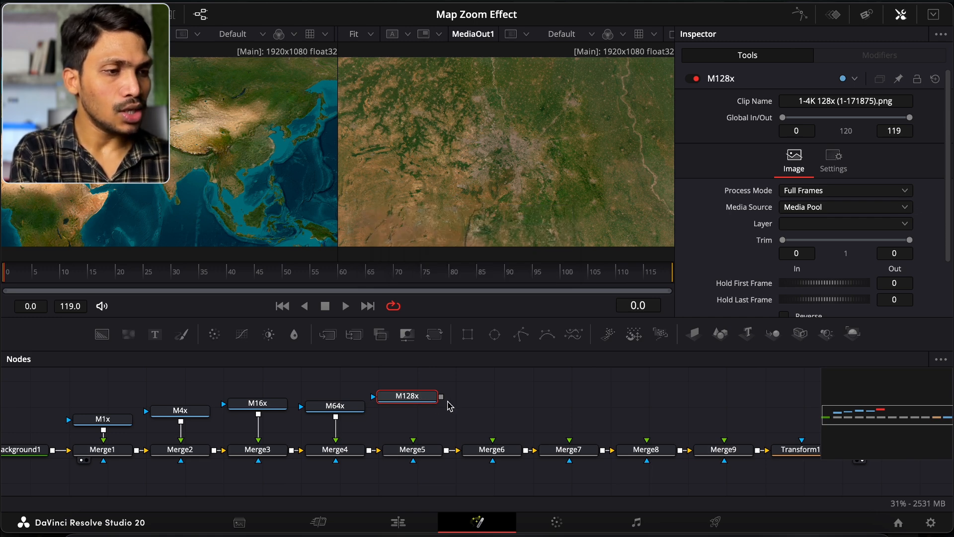
left_click_drag(441, 396, 417, 457)
Step: Set Merge5's size to 0.5 divided by 128, giving 0.003906
left_click(417, 450)
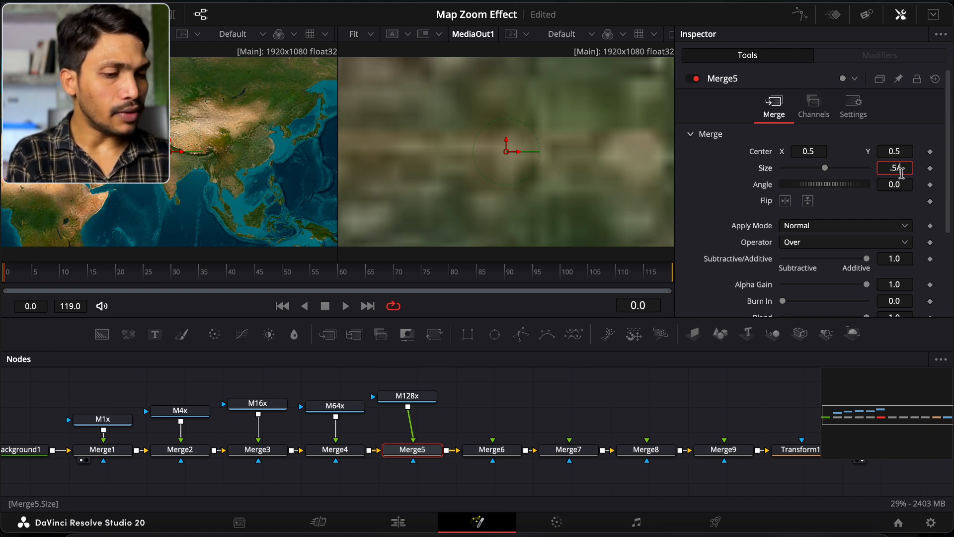
key("Return")
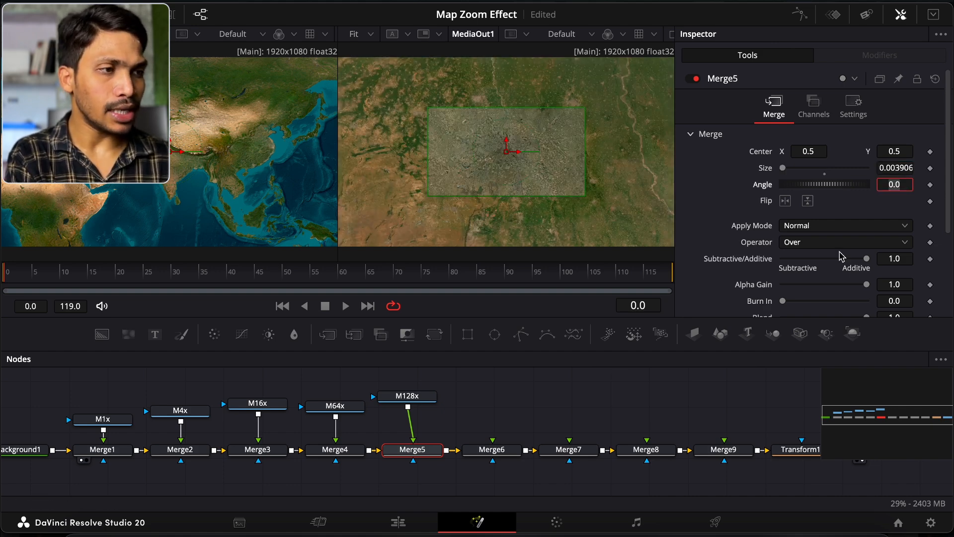
Step: Set Transform1's size to 120
left_click(805, 450)
left_click(899, 199)
type("120")
key("Tab")
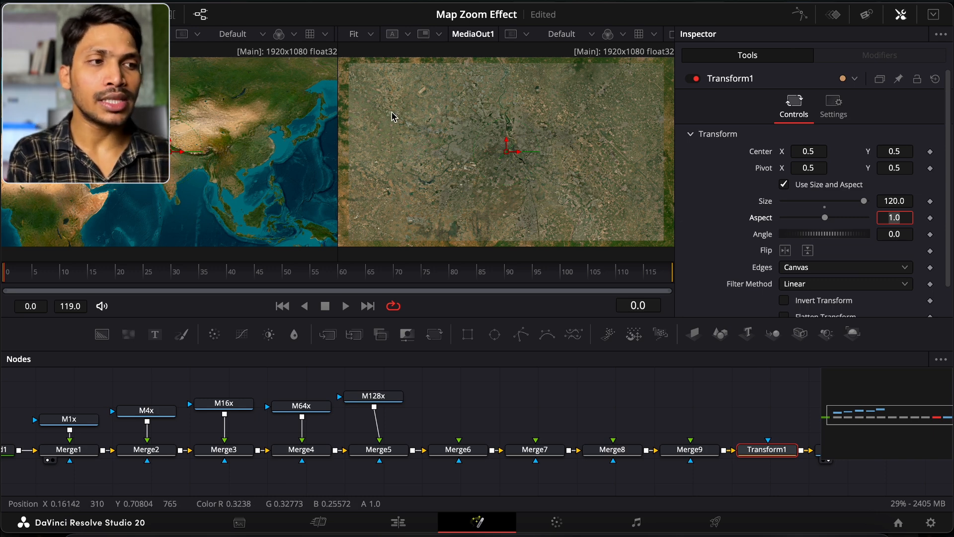
Step: Bring 1-4K 320x (1-68750).png from Finder into the node graph as M320x, connect it to Merge6's foreground input, and scale it down there
left_click(83, 535)
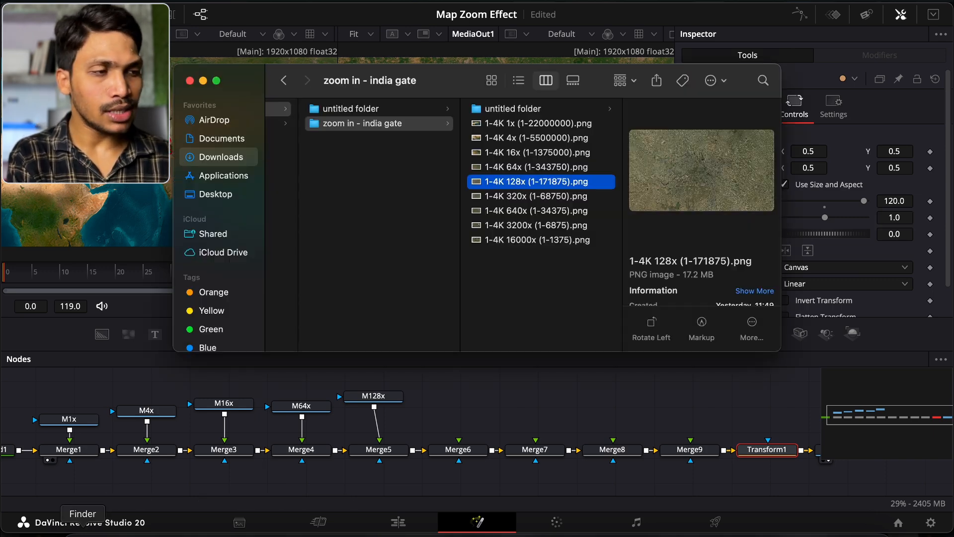
left_click_drag(545, 199, 485, 399)
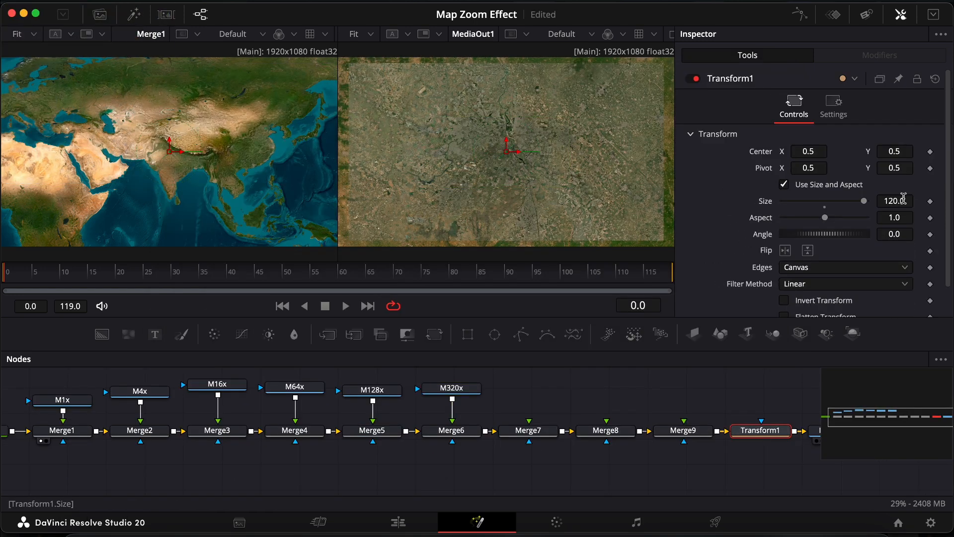
left_click(451, 429)
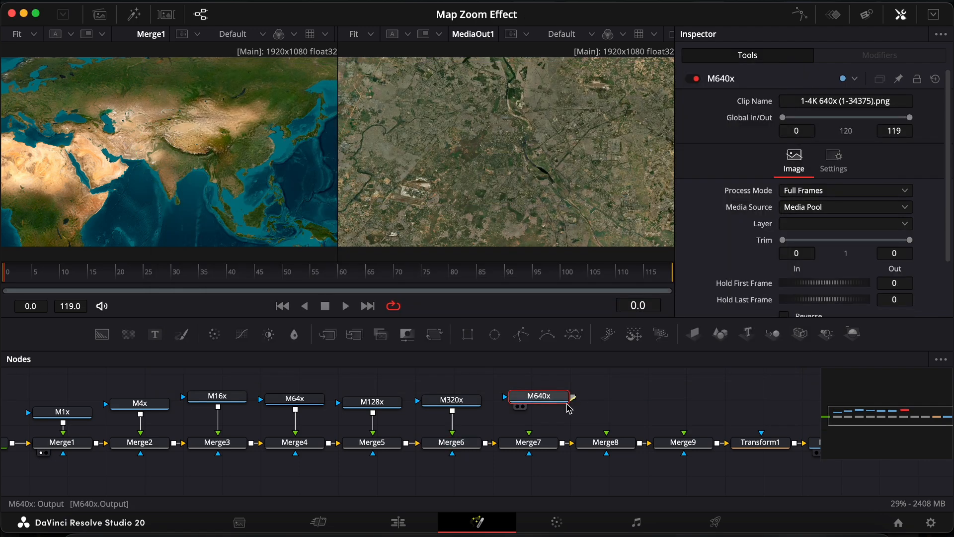
Step: Connect M640x to Merge7's foreground input and set Merge7's size to 0.5 divided by 640, giving 0.000781
left_click(527, 441)
left_click(901, 168)
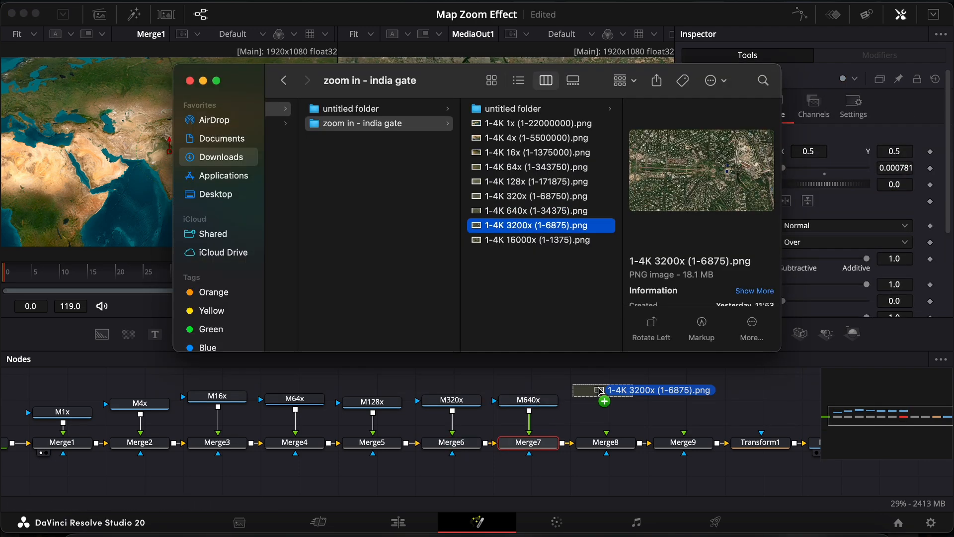
Step: Add the 3200x and 16000x images as M3200x on Merge8 and M16000x on Merge9, with Merge9's size set to 0.000031
left_click_drag(595, 388, 590, 394)
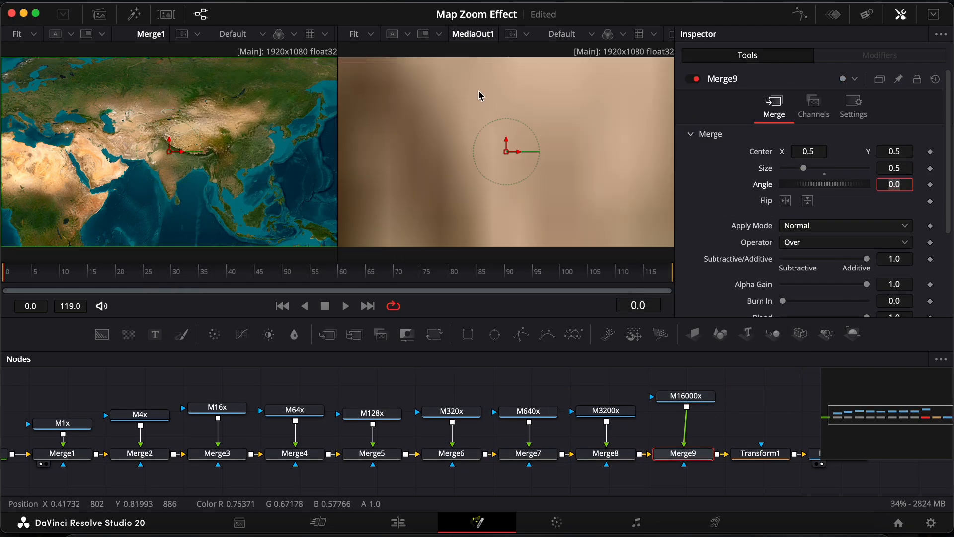
left_click(910, 166)
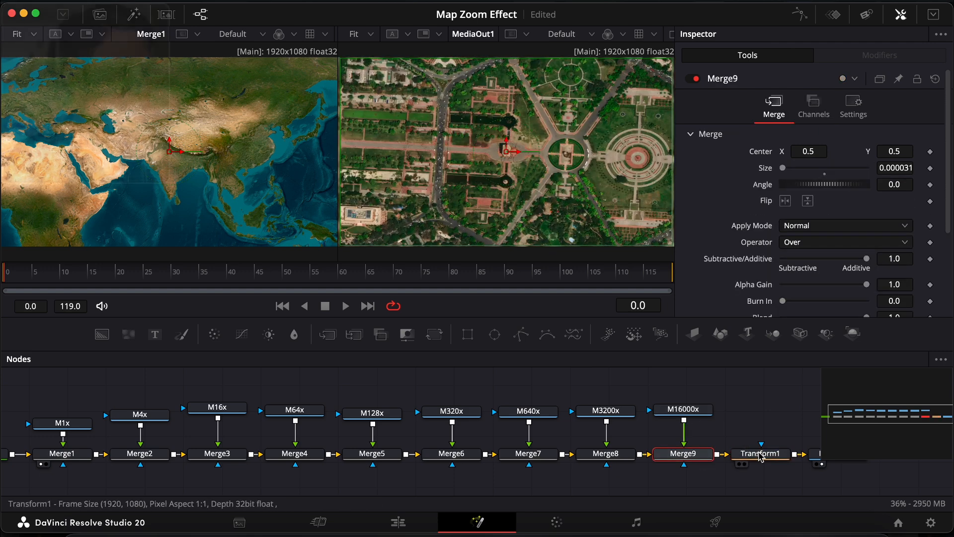
Step: Lower Transform1's size to 2300 to check the transitions between the map layers
left_click(760, 453)
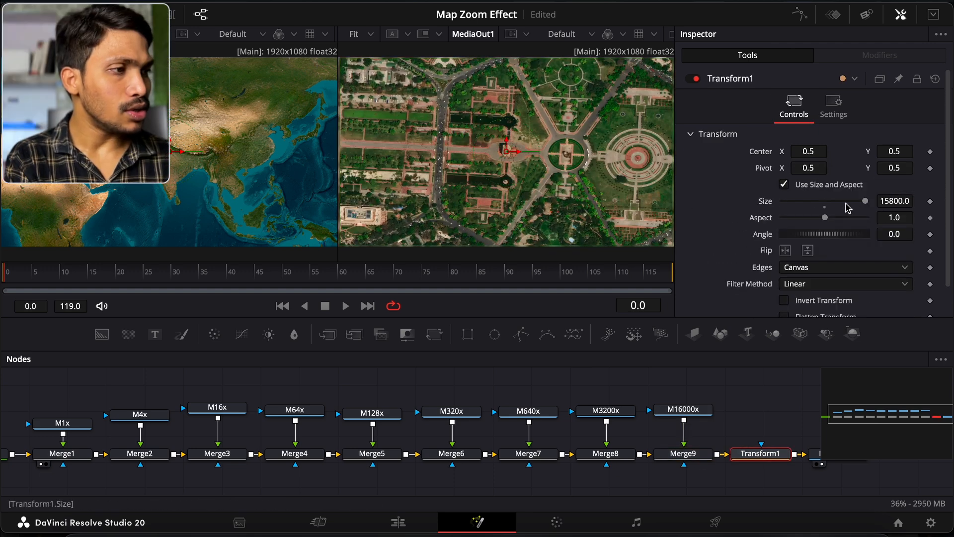
left_click_drag(857, 202, 834, 210)
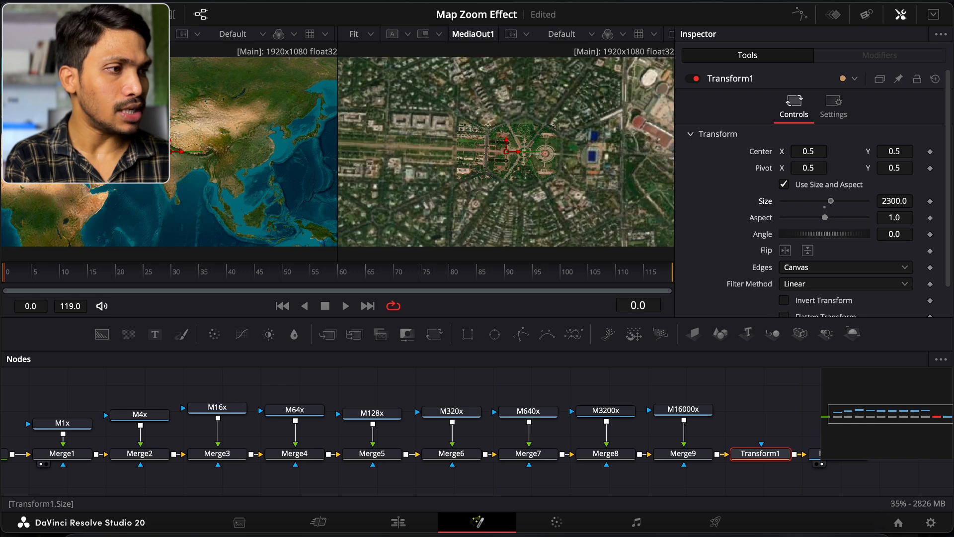
scroll(401, 428, "left", 2)
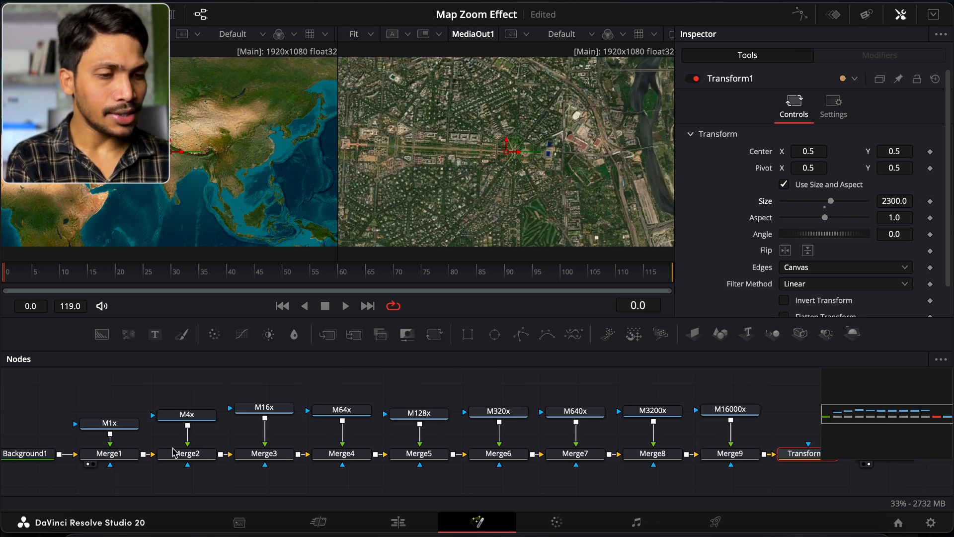
Step: Reset Transform1's size to its default and set it to 3
double_click(774, 206)
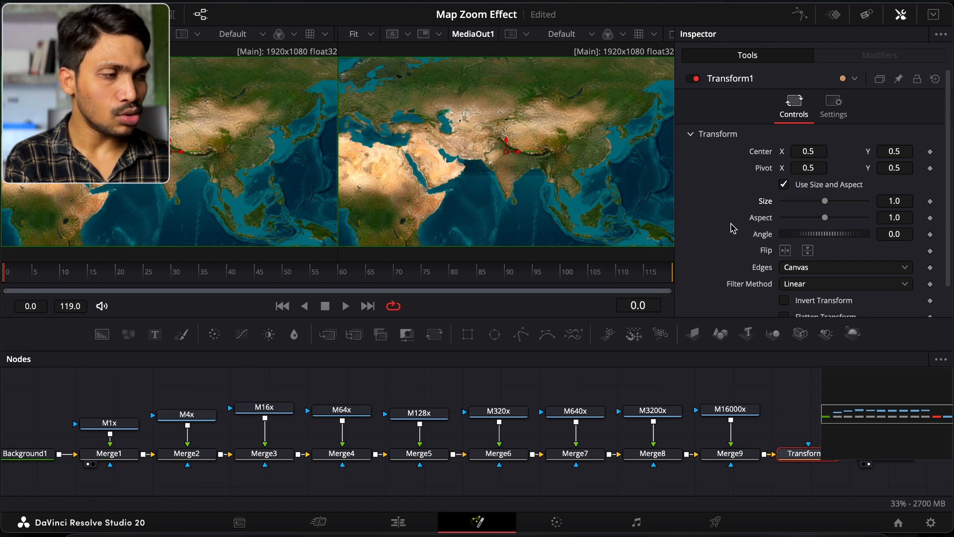
left_click(897, 200)
type("3")
key("Tab")
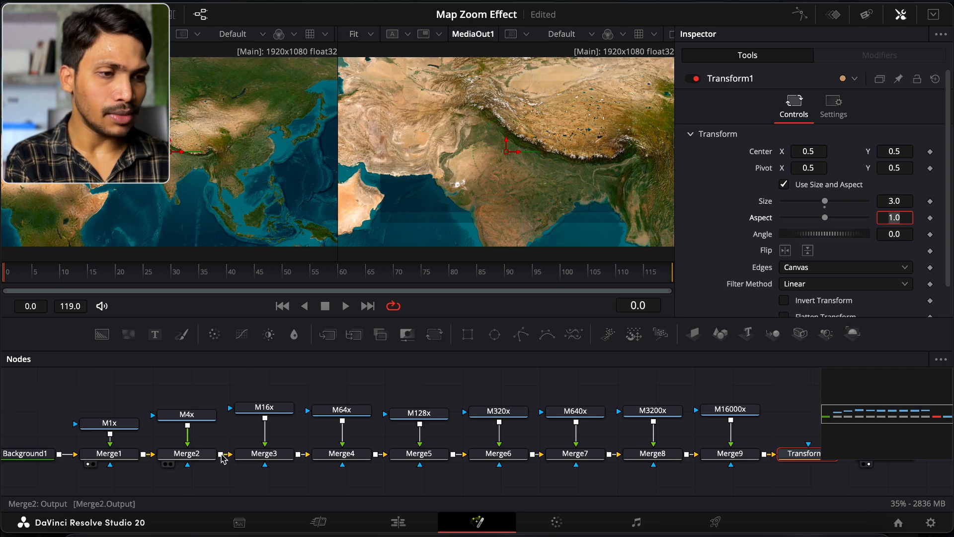
Step: Move M4x up and insert a BrightnessContrast node between it and Merge2
left_click(187, 454)
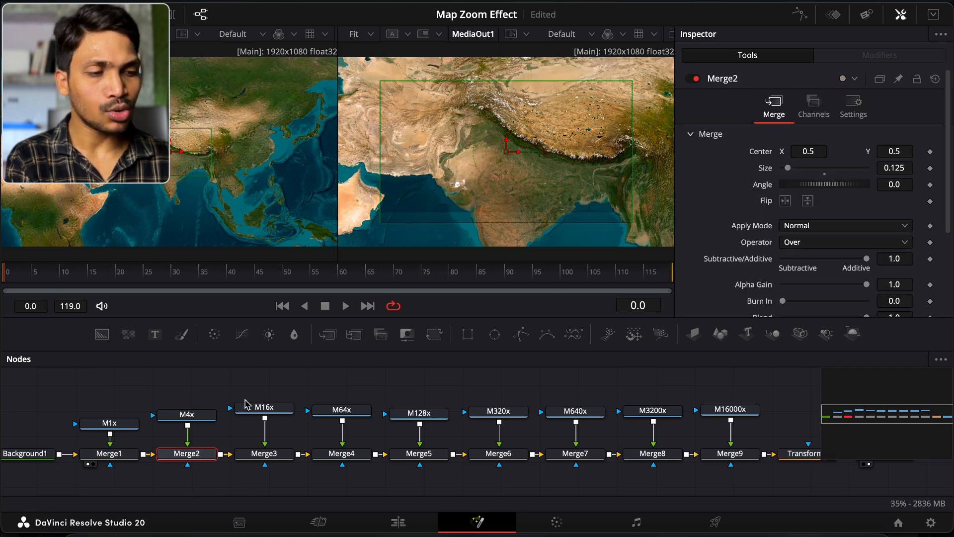
left_click_drag(203, 417, 204, 397)
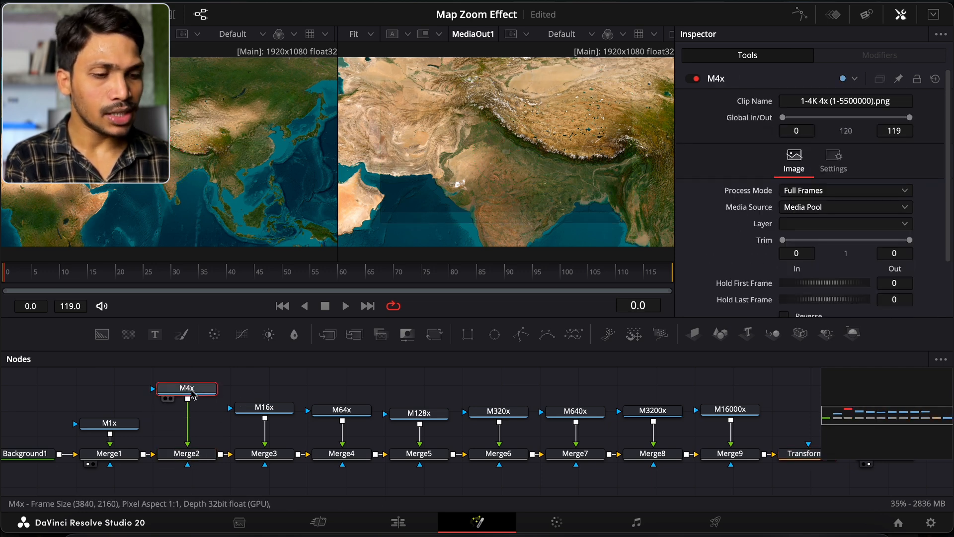
key("shift+space")
type("bri")
key("Return")
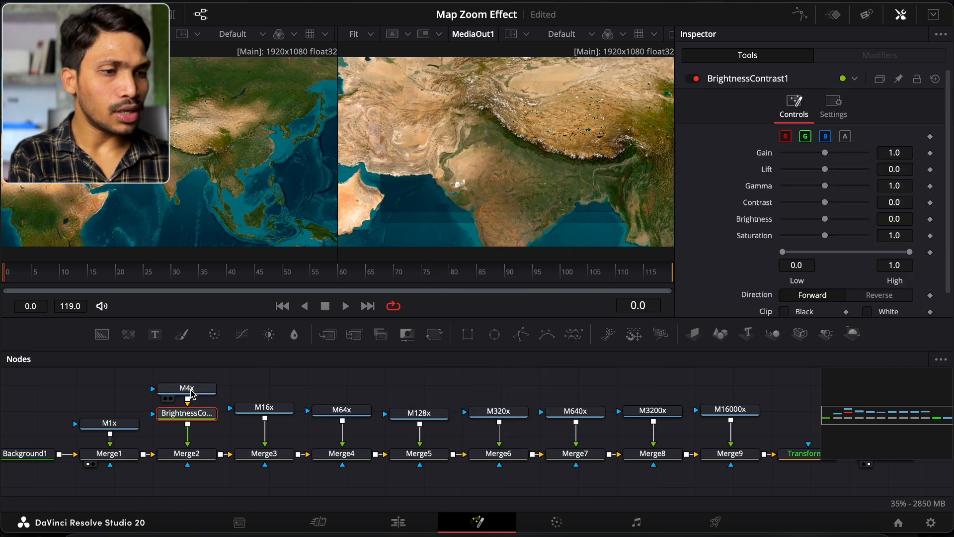
mouse_move(201, 418)
left_mouse_down()
mouse_move(201, 430)
mouse_move(201, 421)
left_mouse_up()
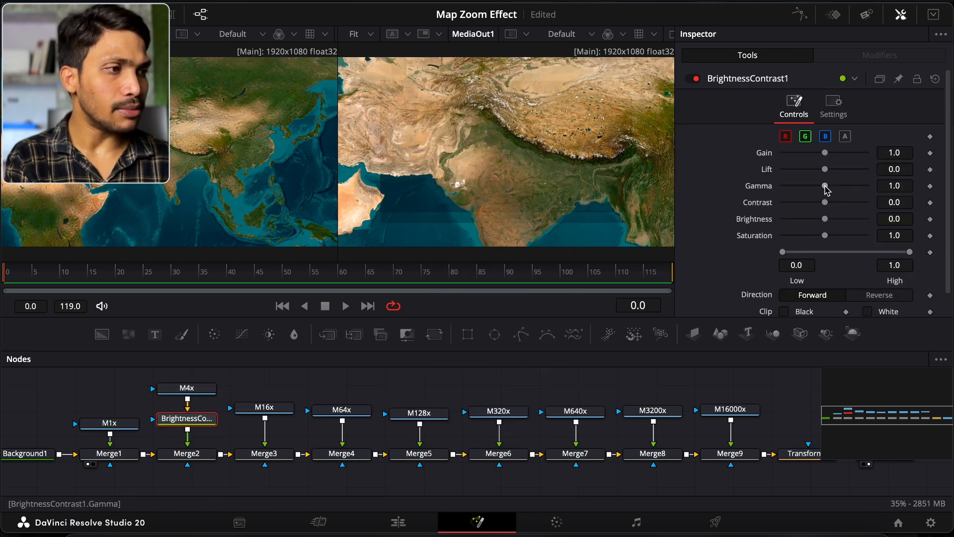
Step: Adjust BrightnessContrast1's gamma to 1.06 to match the 4x image to the surrounding map
left_click_drag(825, 188, 820, 190)
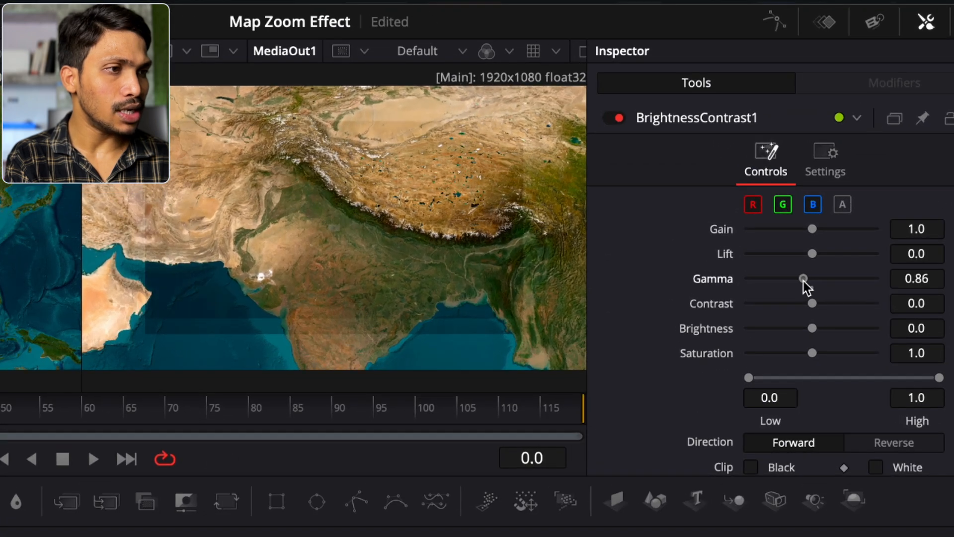
left_click_drag(806, 287, 817, 253)
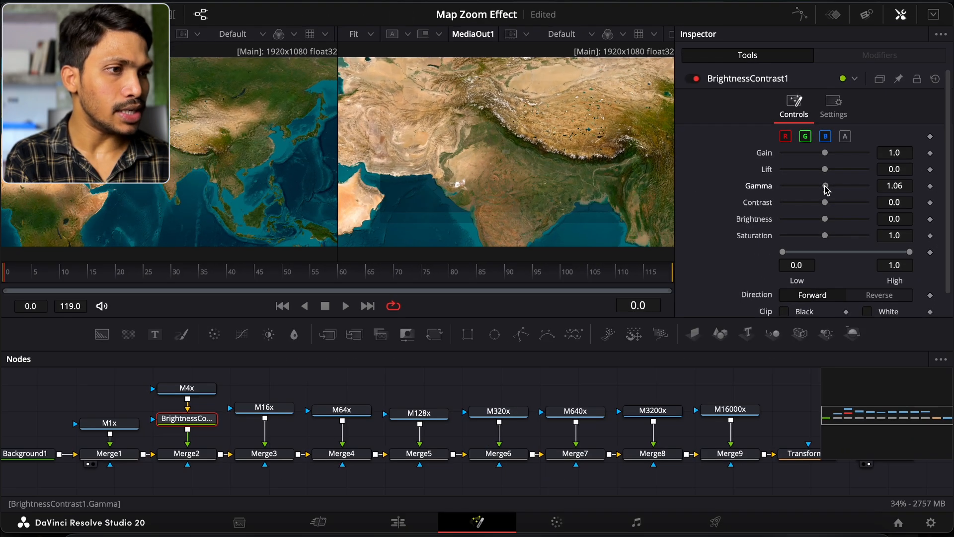
Step: Fine-tune BrightnessContrast1's gamma to 1.087 and load M4x into the other viewer
left_click_drag(826, 189, 827, 189)
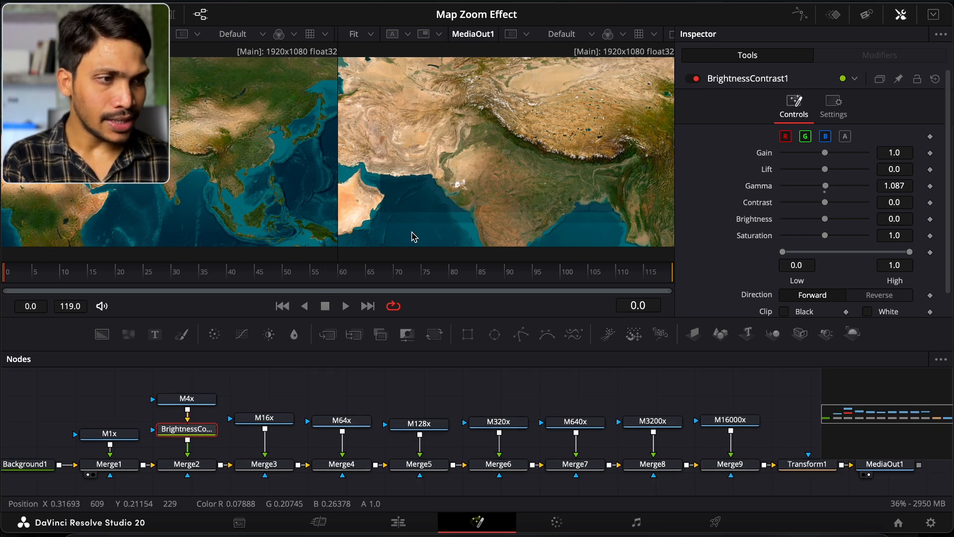
left_click_drag(198, 398, 213, 159)
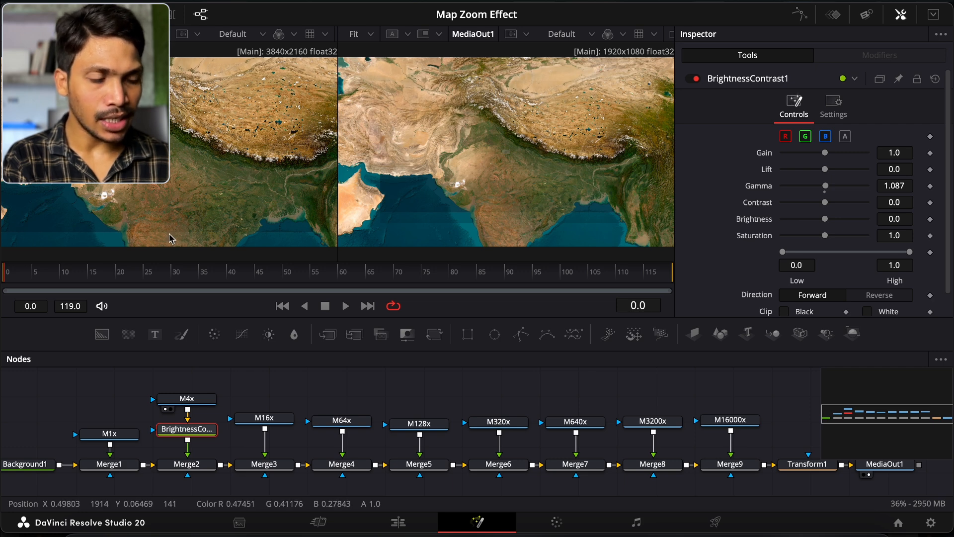
Step: Add a Rectangle mask to M4x and link its height to its width with an expression
left_click(198, 393)
left_click(467, 342)
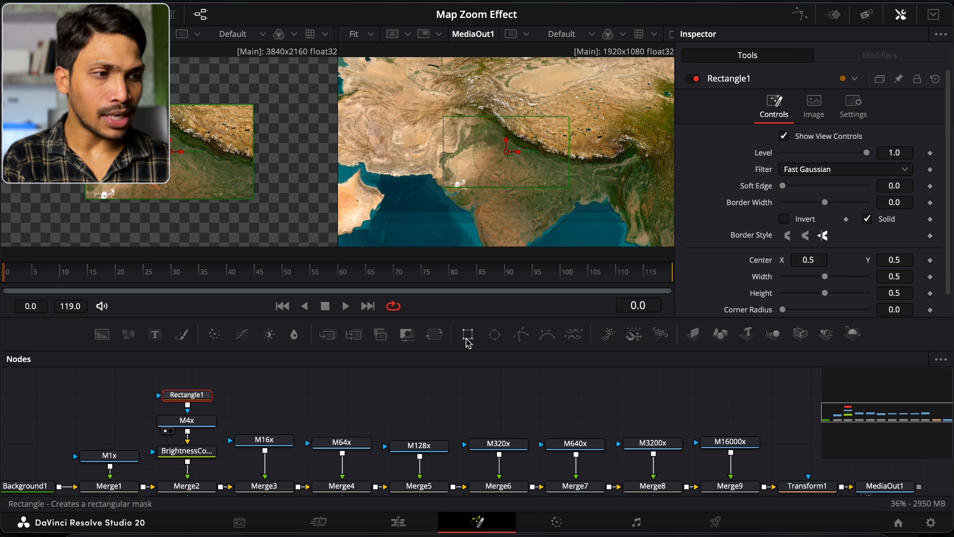
scroll(776, 303, "down", 1)
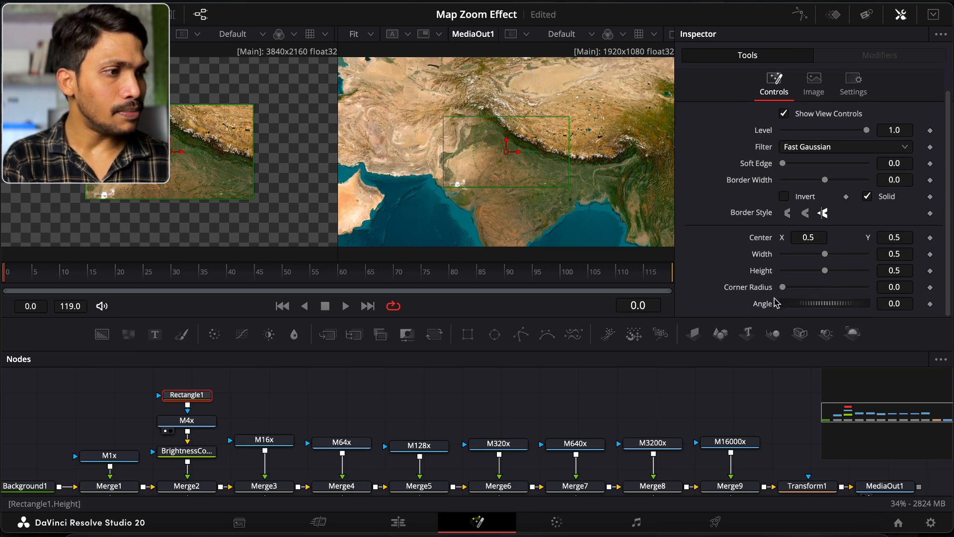
right_click(766, 273)
left_click(800, 431)
left_click_drag(785, 287, 768, 239)
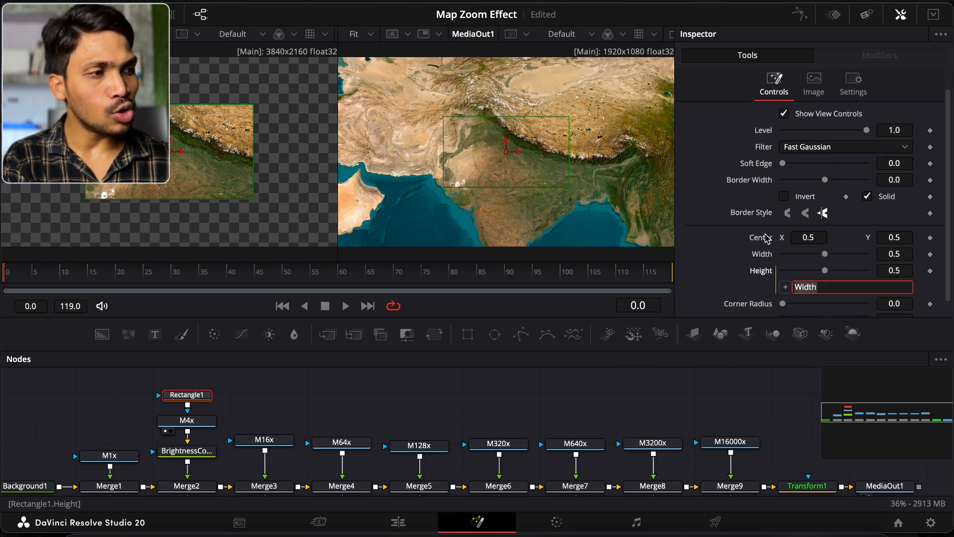
Step: Set Rectangle1's soft edge to 0.2 and its width to 0.9
left_click_drag(828, 257, 833, 256)
left_click(903, 254)
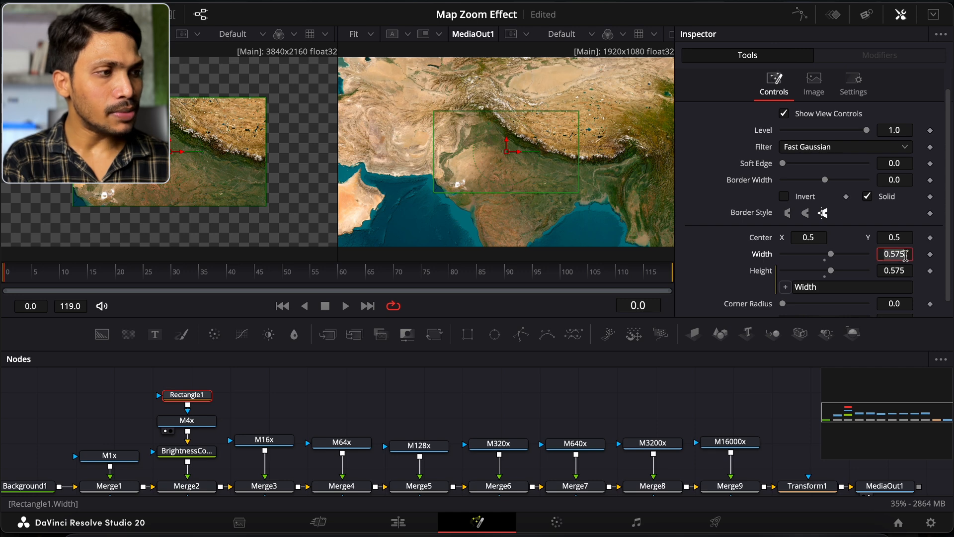
type("1")
key("Tab")
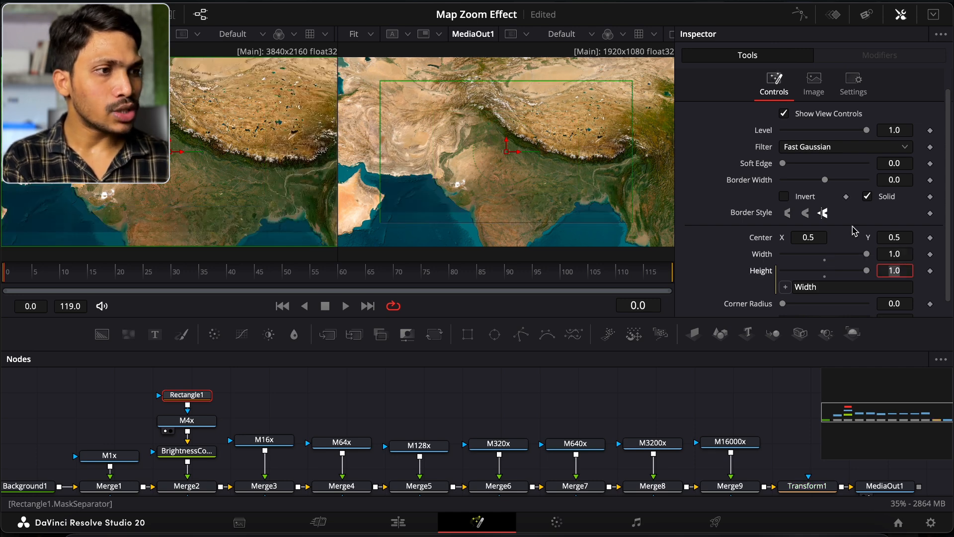
left_click_drag(781, 163, 857, 167)
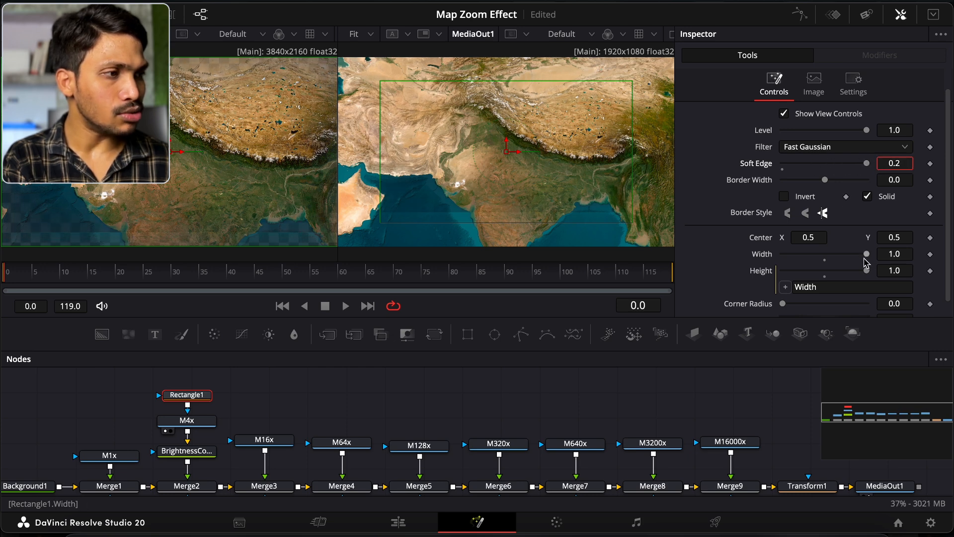
left_click(902, 255)
type("0.9")
key("Tab")
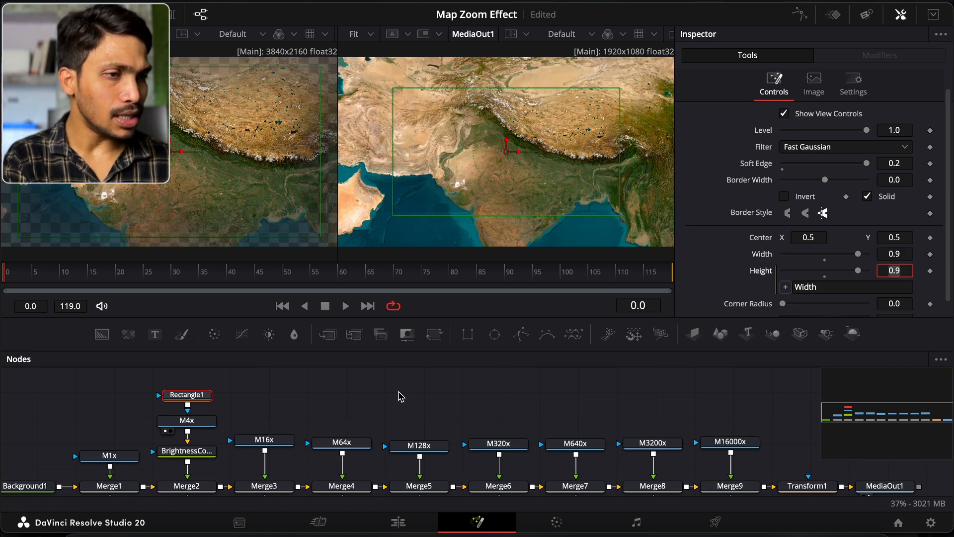
Step: Set Transform1's size to 12 and check the extent of Merge3's image on the map
left_click(257, 440)
scroll(616, 453, "right", 3)
left_click(740, 457)
left_click(905, 174)
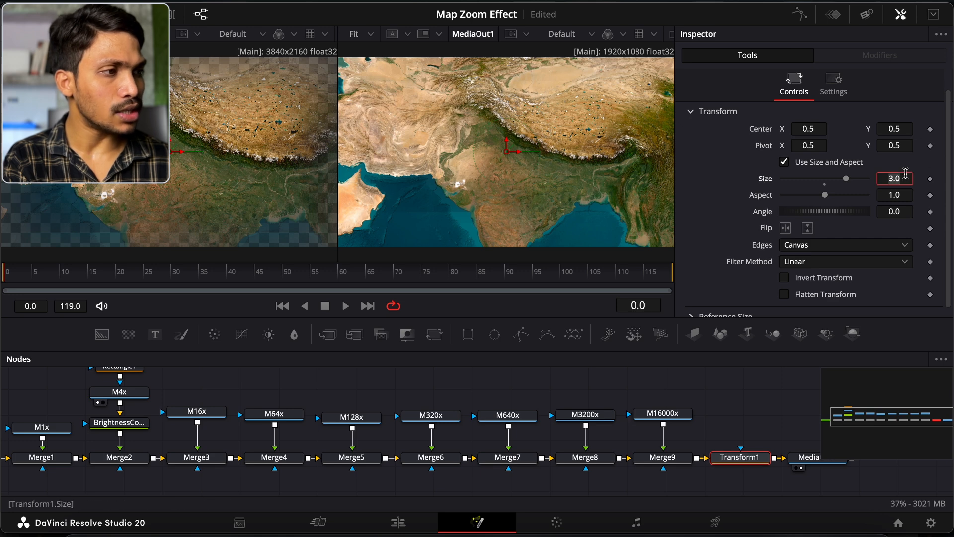
type("12")
key("Tab")
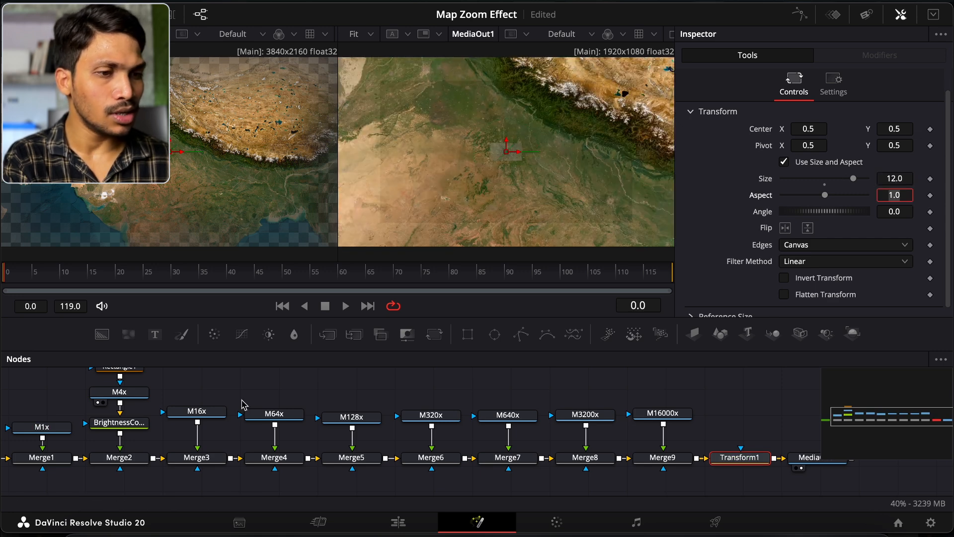
left_click(197, 457)
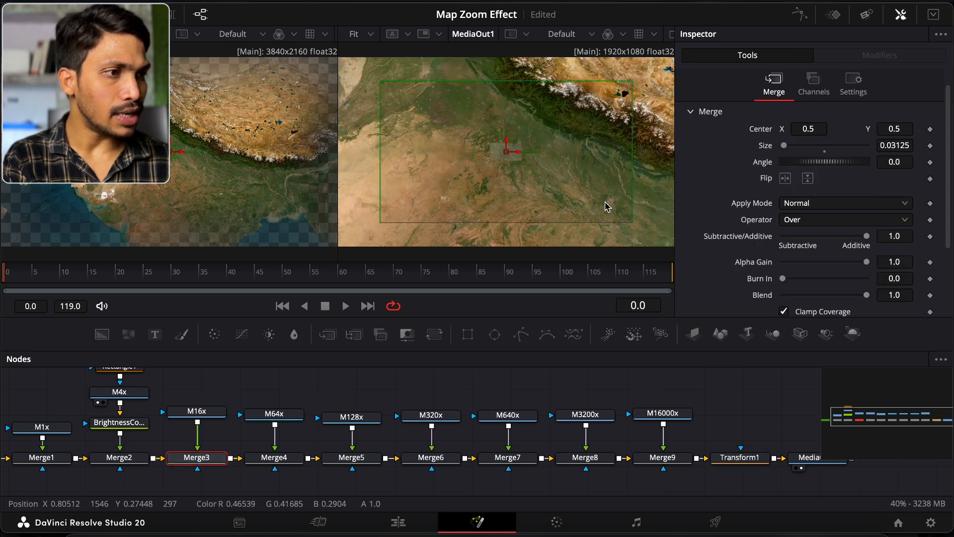
left_click(449, 381)
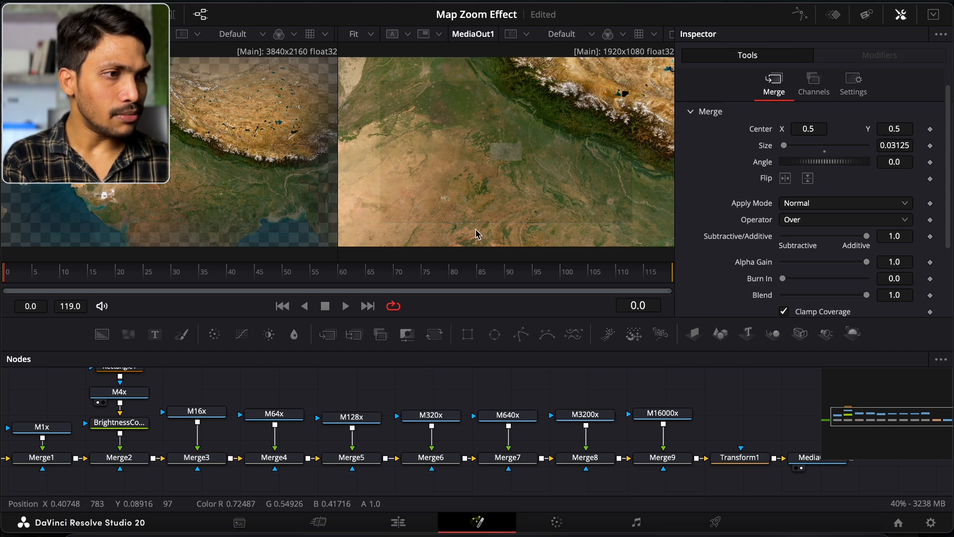
Step: Move M16x up, insert a BrightnessContrast node between it and Merge3, and set that node's gamma to 1.106
left_click_drag(207, 414, 207, 396)
left_click(207, 393)
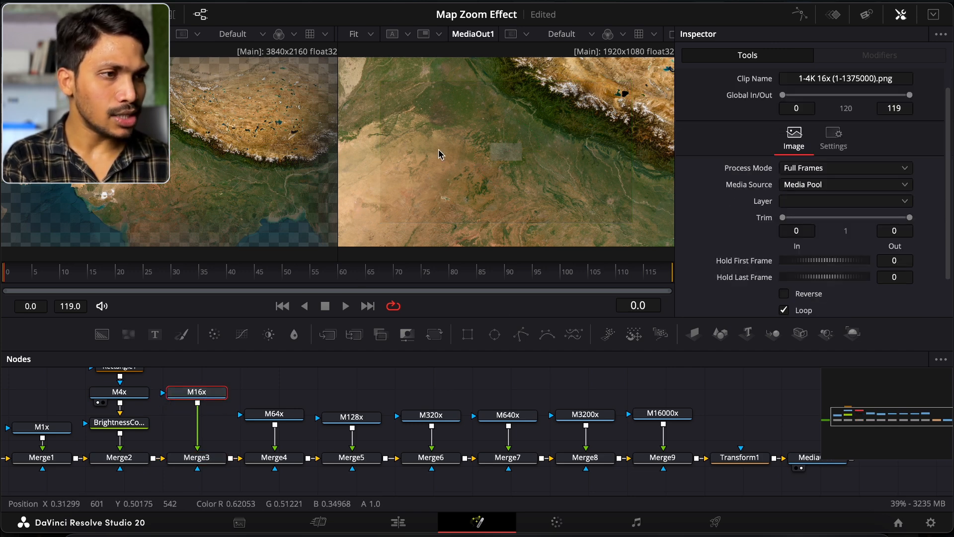
key("shift+space")
type("bc")
key("Return")
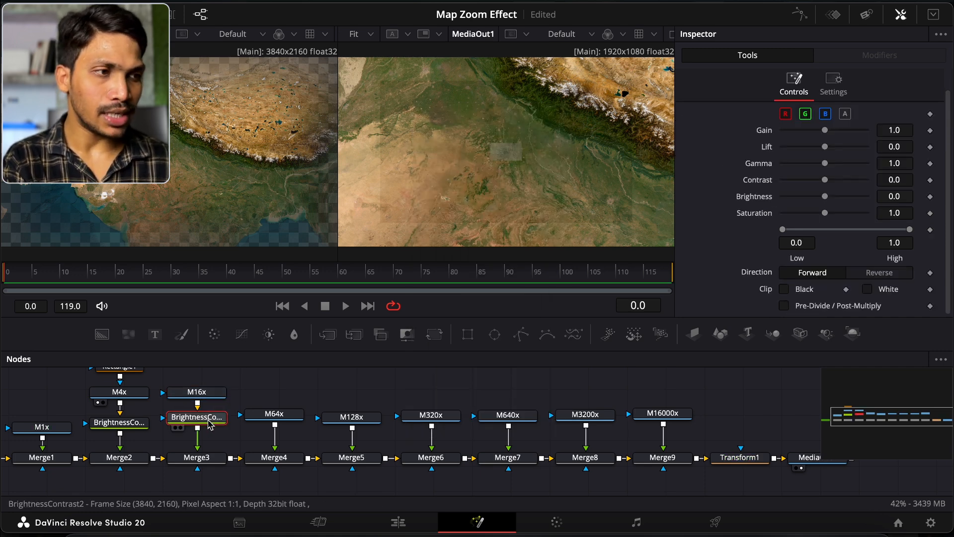
left_click_drag(896, 164, 949, 164)
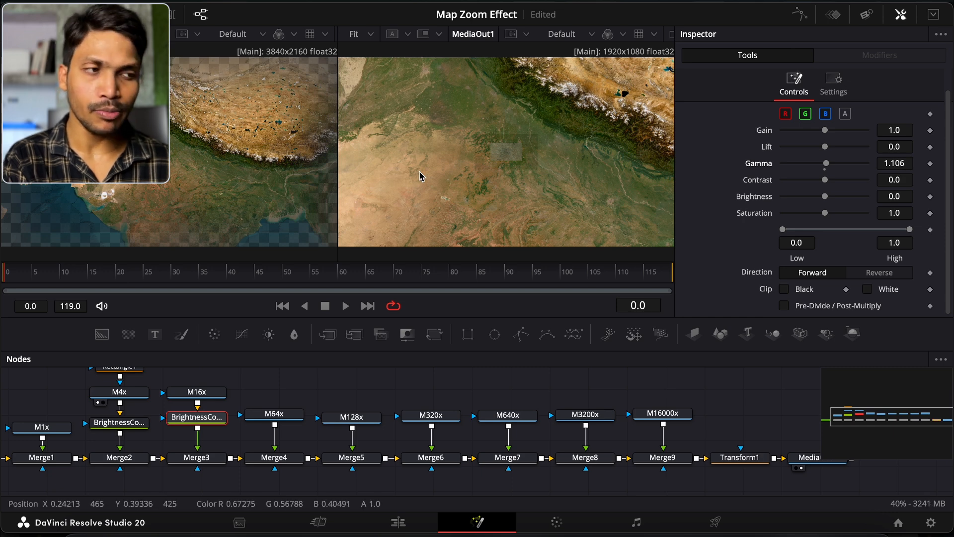
left_click_drag(196, 417, 197, 423)
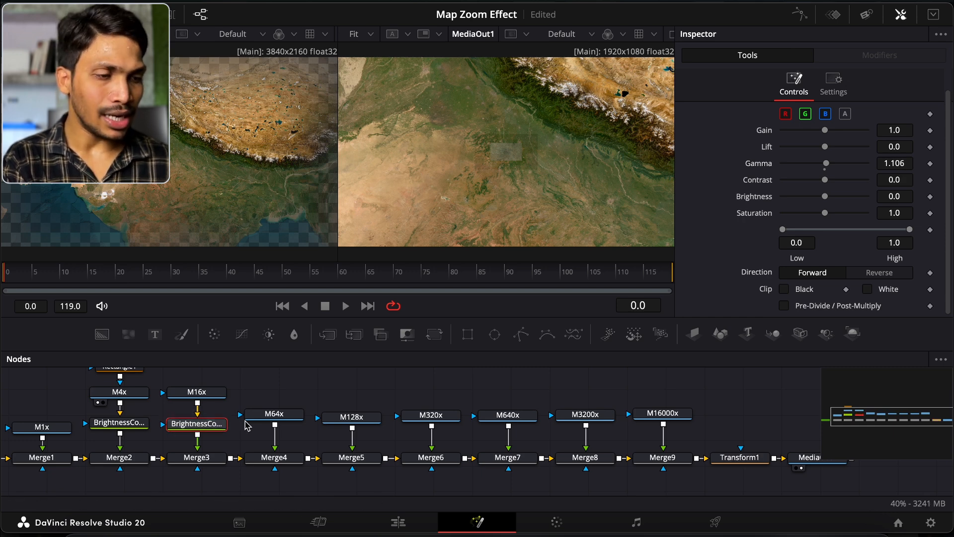
Step: Set Transform1's size to 60 to examine how the M64x layer blends with its surroundings
left_click(281, 416)
left_click(740, 457)
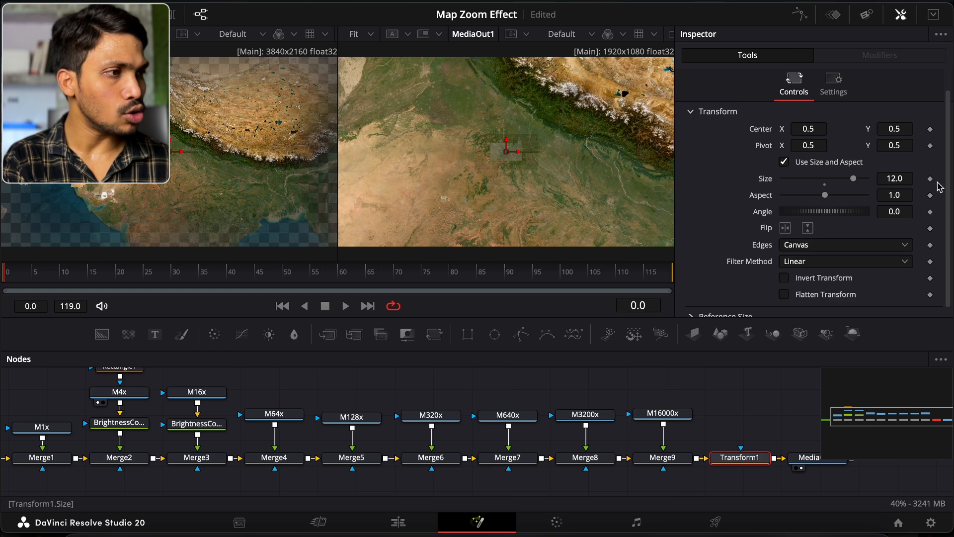
left_click(903, 180)
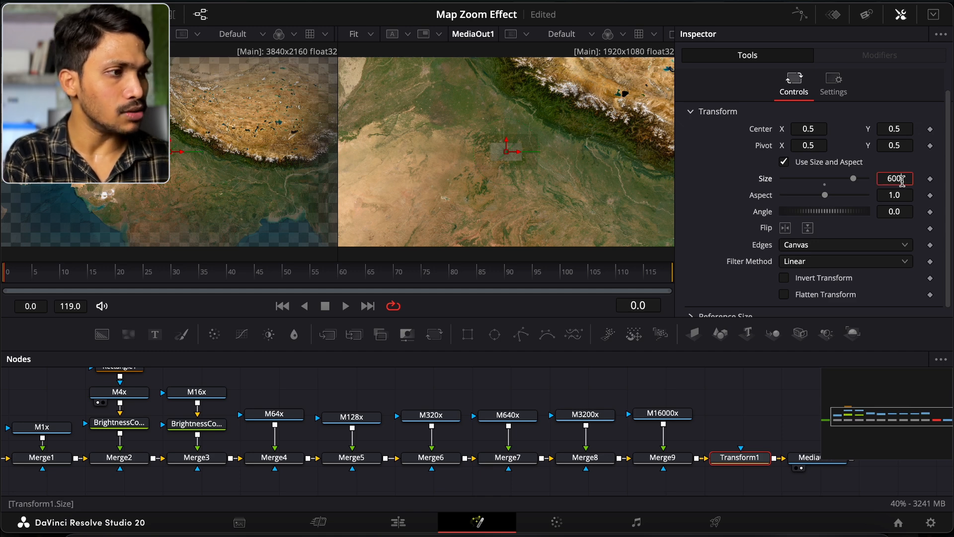
type("600")
key("Return")
left_click(372, 396)
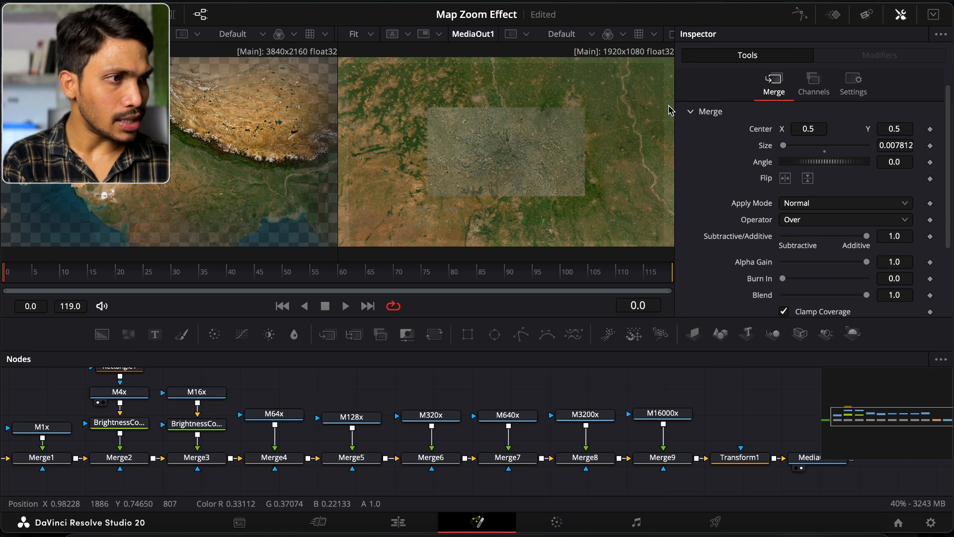
Step: Move M64x up, insert a BrightnessContrast node between it and Merge4, and set that node's gamma to 1.13
left_click_drag(275, 420, 275, 392)
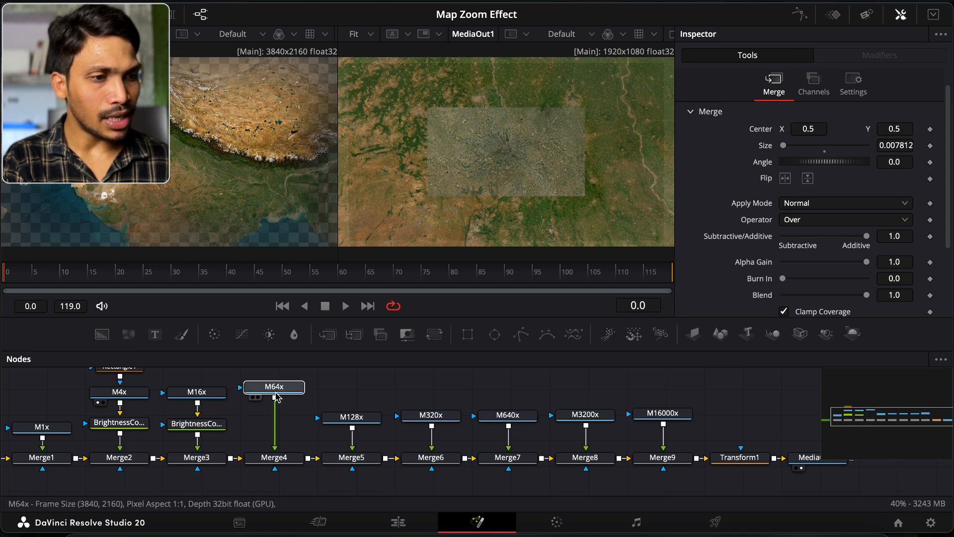
key("shift+space")
type("brig")
left_click_drag(274, 412, 275, 421)
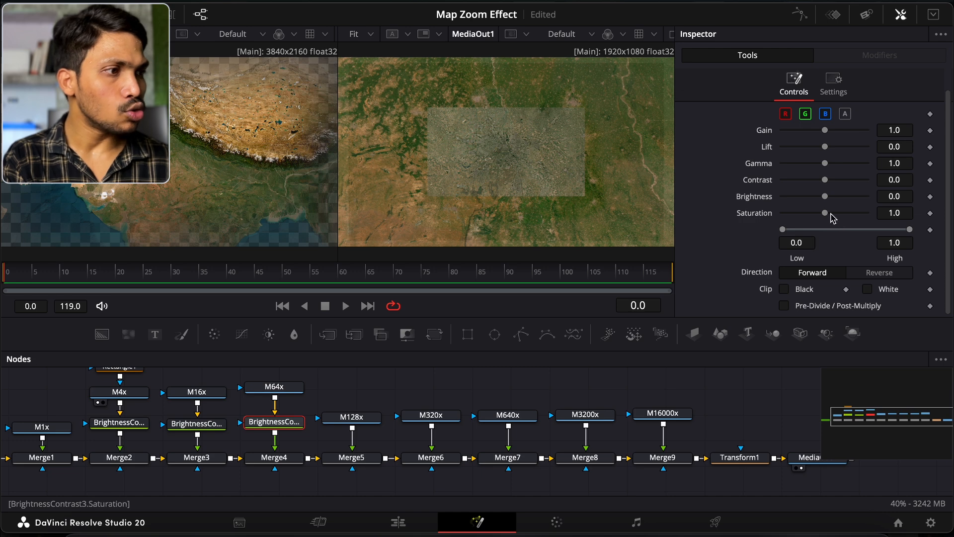
left_click_drag(828, 214, 823, 217)
double_click(757, 214)
mouse_move(825, 163)
left_mouse_down()
mouse_move(836, 165)
mouse_move(828, 168)
left_mouse_up()
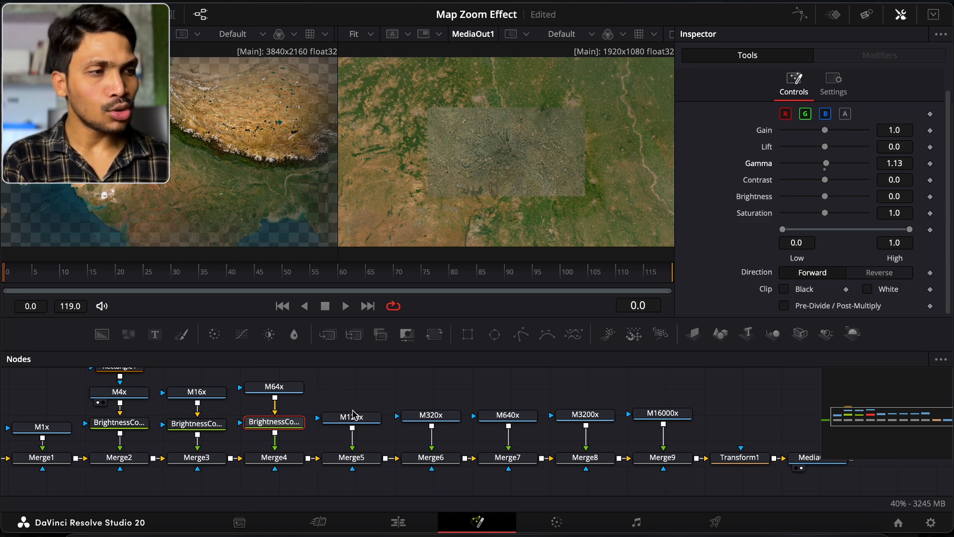
Step: Move M128x up, set Transform1's size to 120 and check the extent of Merge5's image
left_click_drag(339, 417, 339, 387)
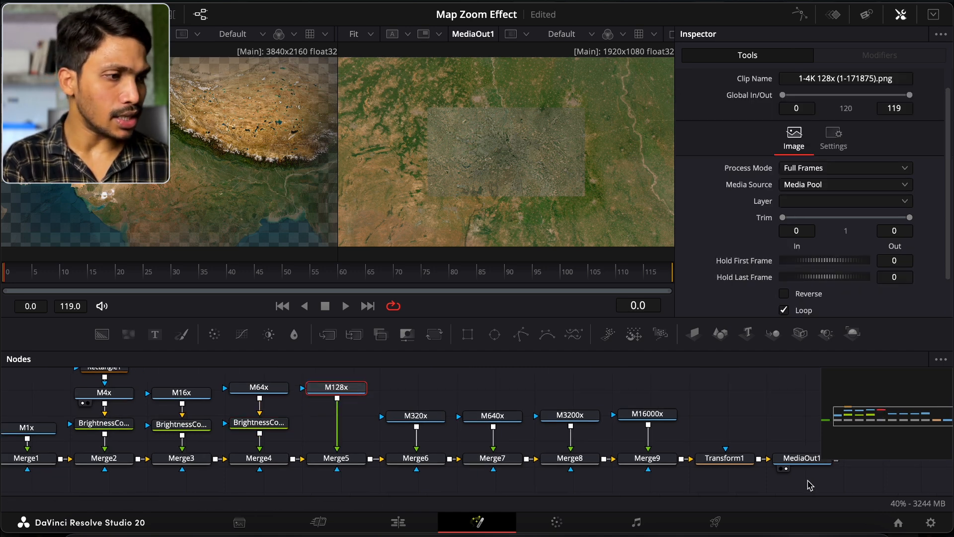
left_click(724, 458)
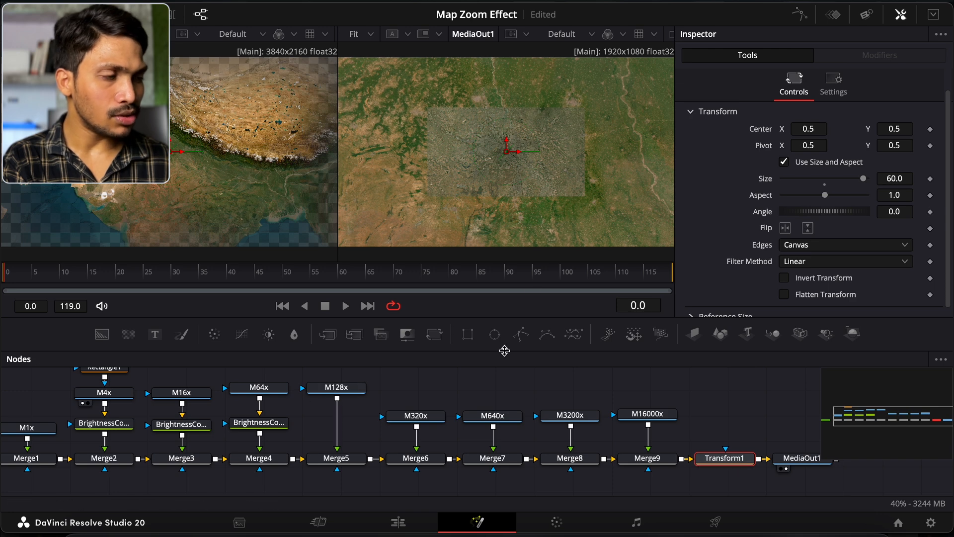
left_click(902, 178)
type("120")
key("Tab")
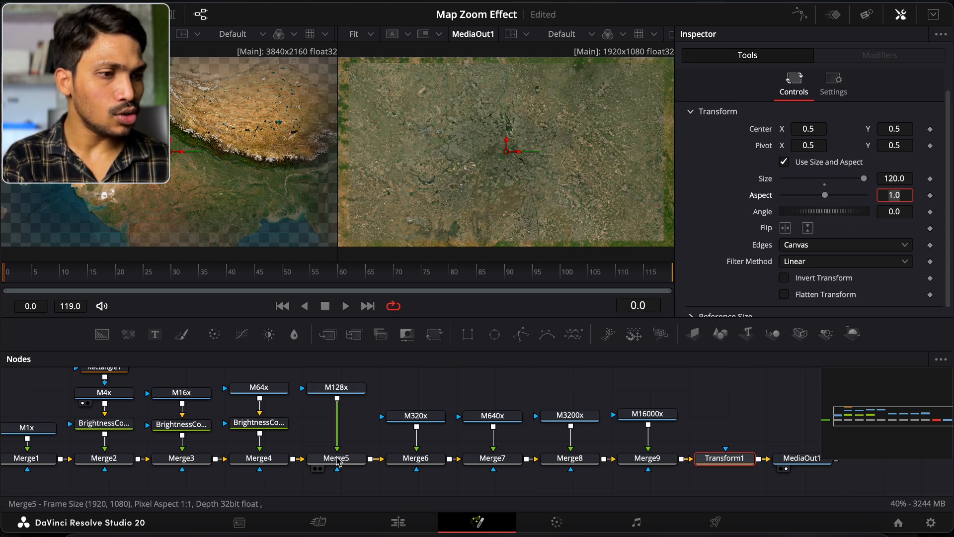
left_click(337, 458)
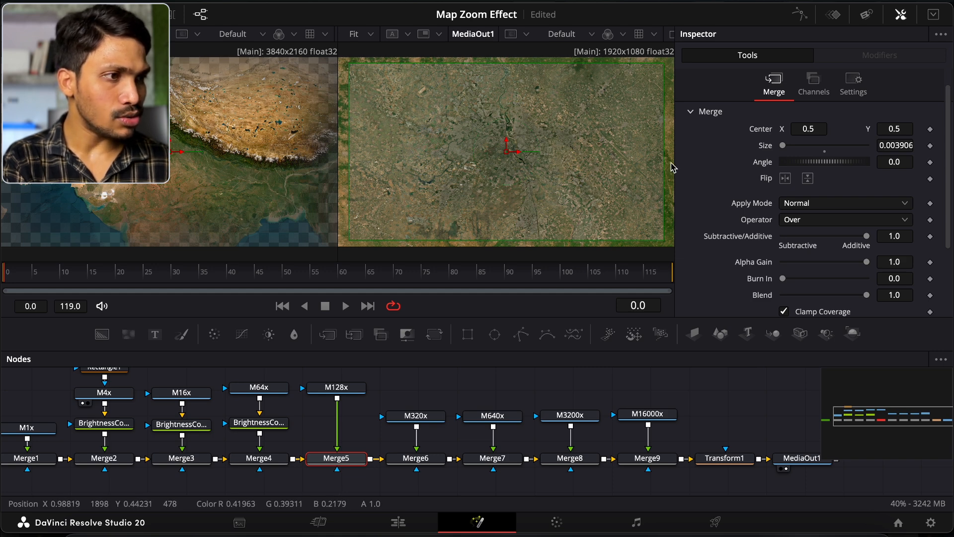
Step: Insert a BrightnessContrast node between M128x and Merge5, and set its saturation to 1.25 and gamma to 1.1
scroll(380, 392, "up", 1)
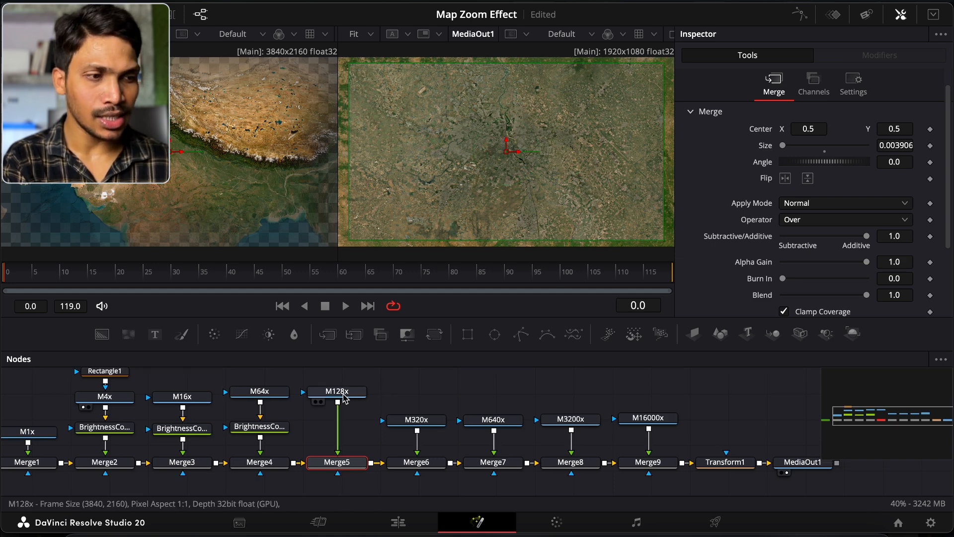
left_click(344, 394)
key("shift+space")
type("brig")
key("Return")
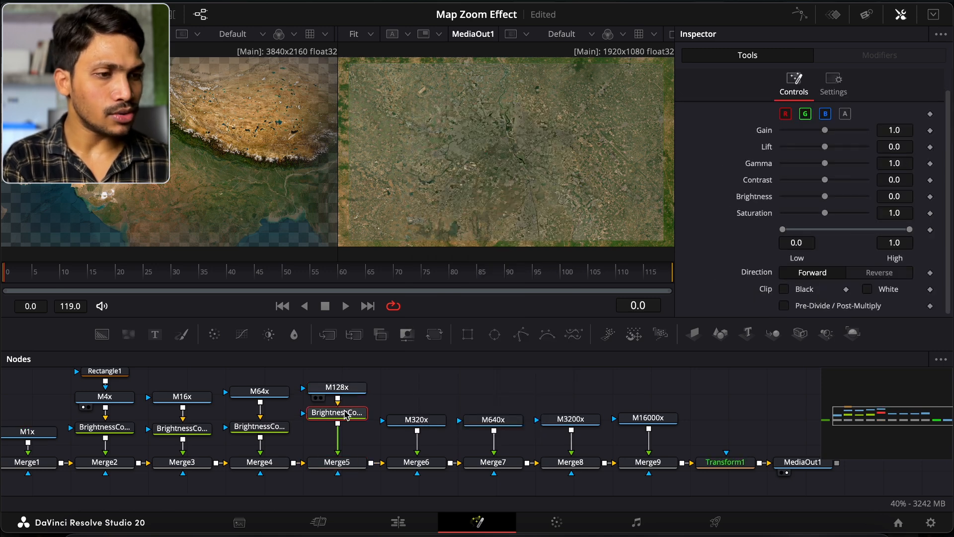
left_click_drag(346, 419, 346, 428)
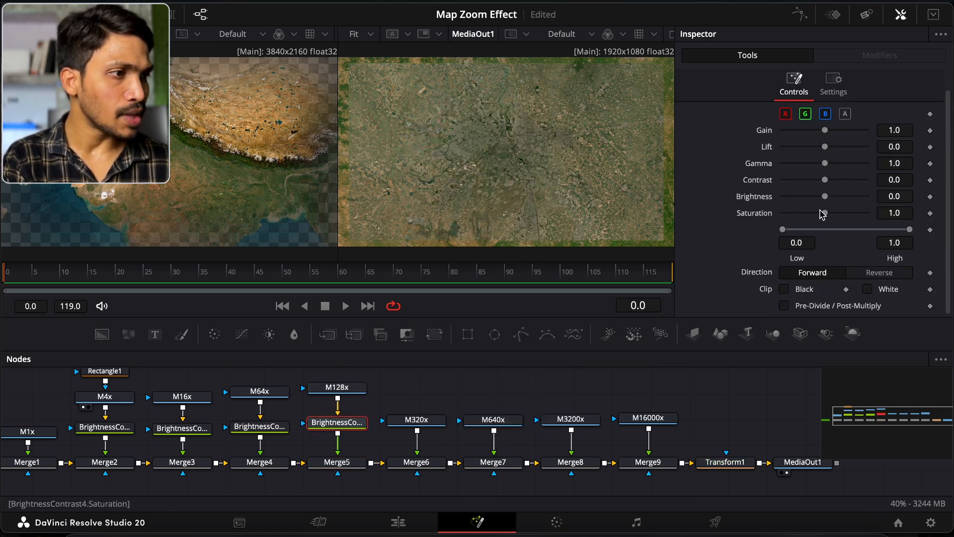
left_click_drag(829, 214, 832, 214)
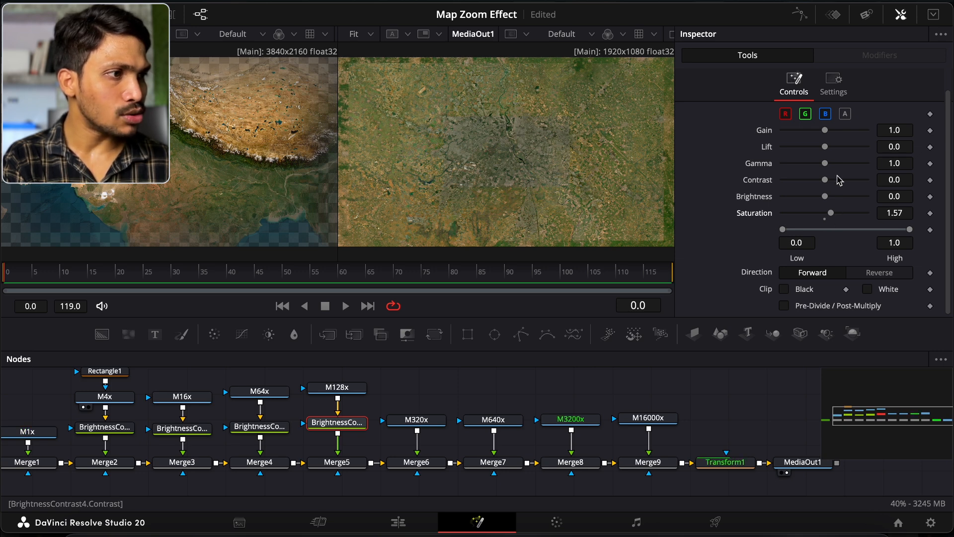
left_click_drag(827, 166, 824, 168)
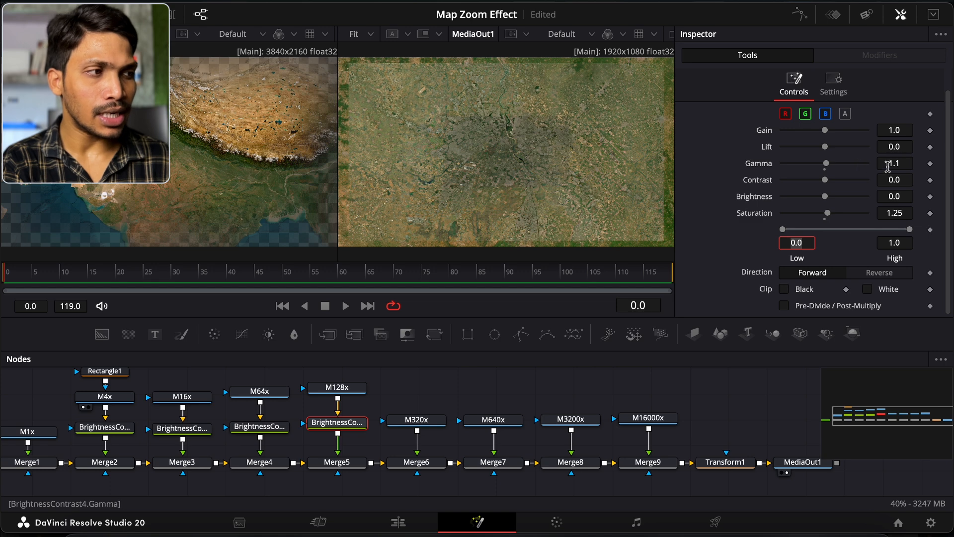
Step: Set Transform1's size to 110 and select the M128x node
left_click(725, 461)
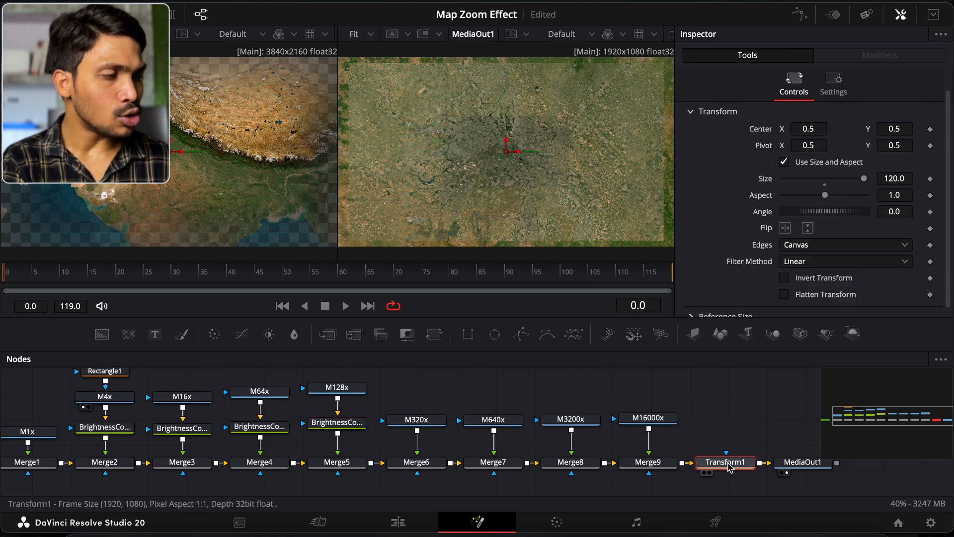
left_click(902, 178)
type("110")
key("Tab")
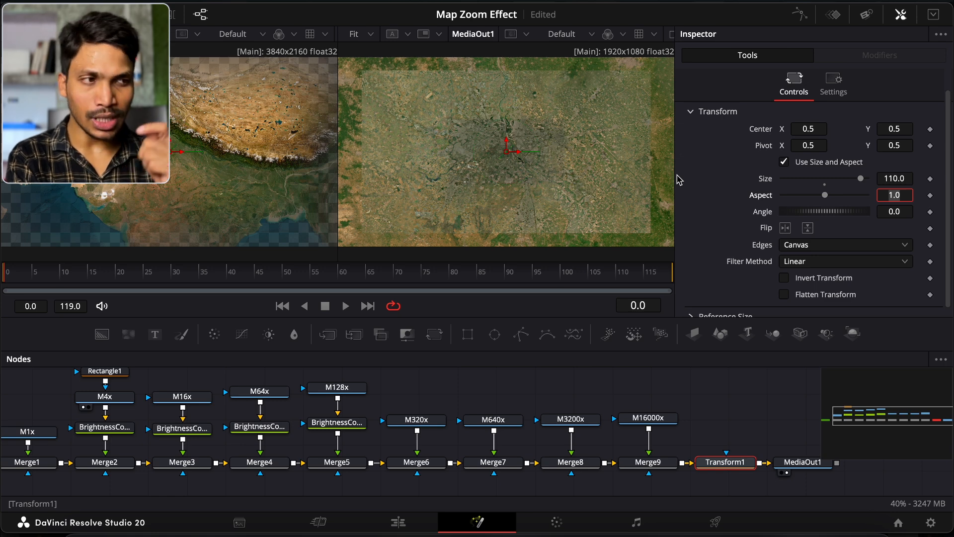
left_click(346, 389)
scroll(397, 375, "up", 2)
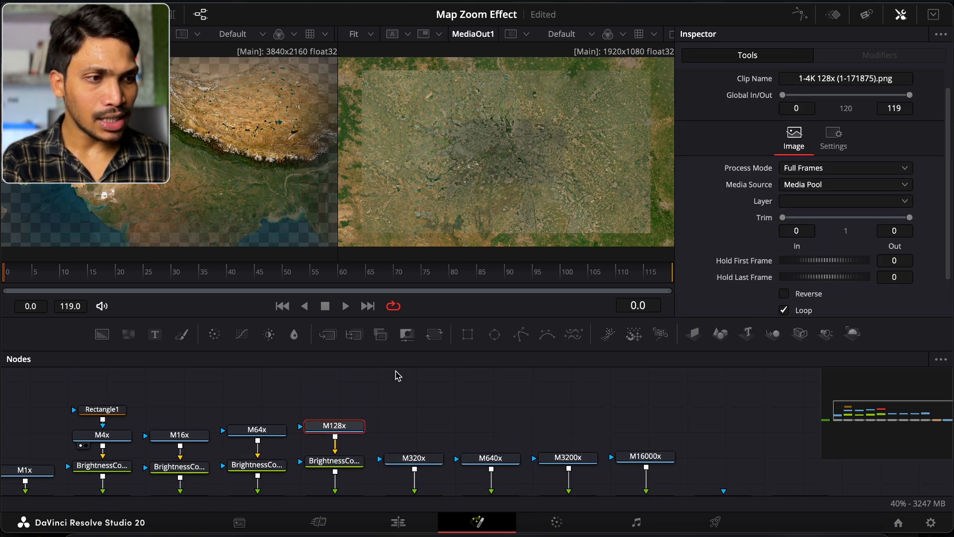
Step: Mask M128x with a rectangle of width 0.9 and height 0.9, and soften its edge to about 0.0787
left_click(467, 334)
scroll(366, 417, "down", 2)
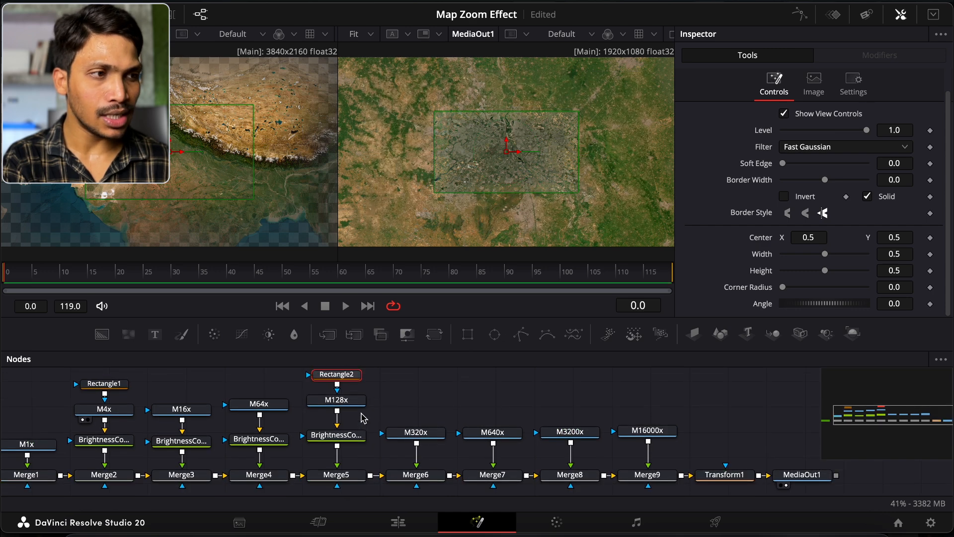
left_click(902, 254)
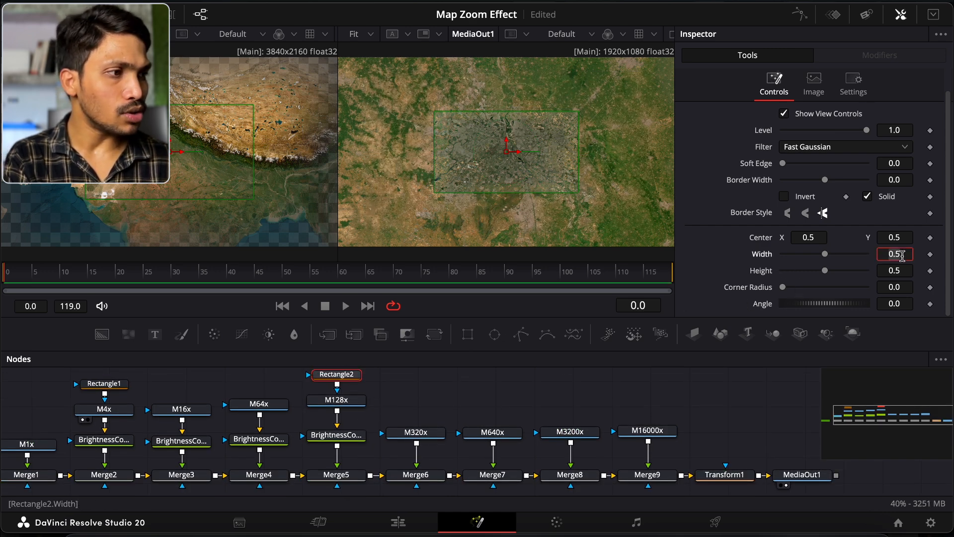
type("0.9")
key("Tab")
type("0.9")
key("Tab")
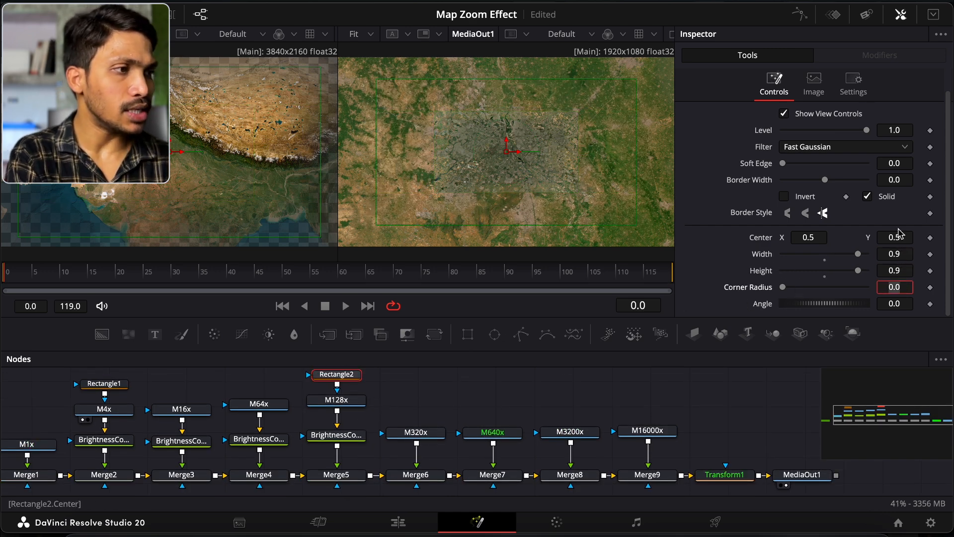
left_click_drag(783, 164, 816, 166)
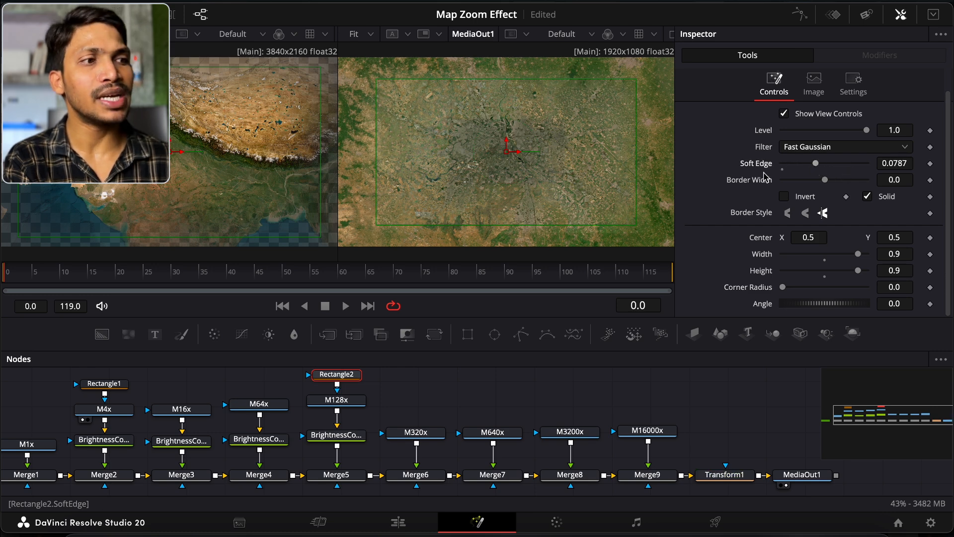
scroll(431, 395, "up", 1)
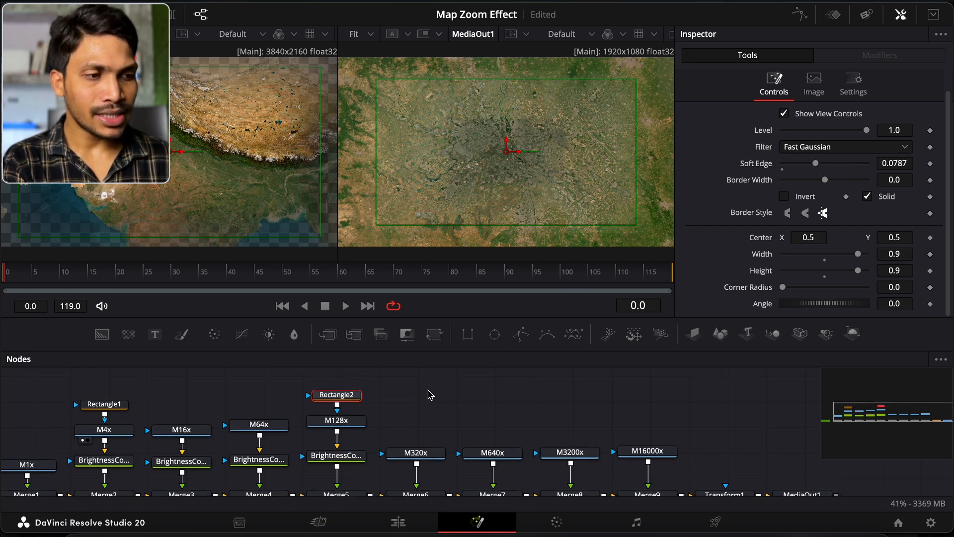
scroll(431, 395, "down", 1)
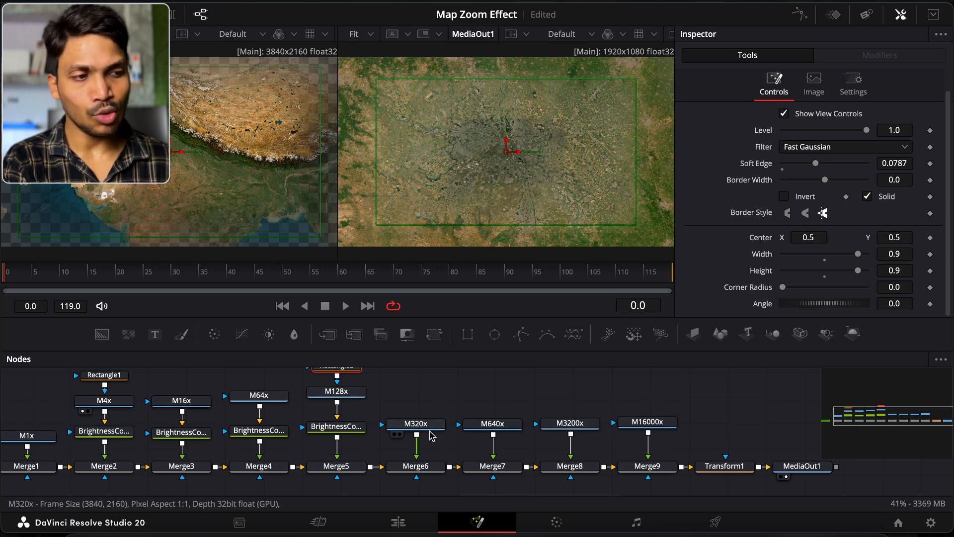
Step: Set Transform1's size to 300 and check the extent of Merge6's image
left_click(431, 428)
left_click(725, 465)
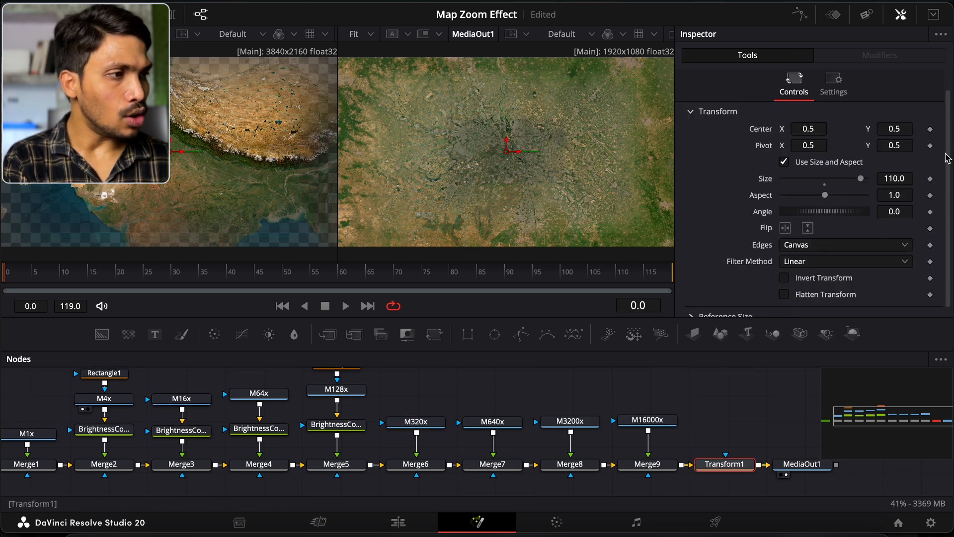
left_click(897, 179)
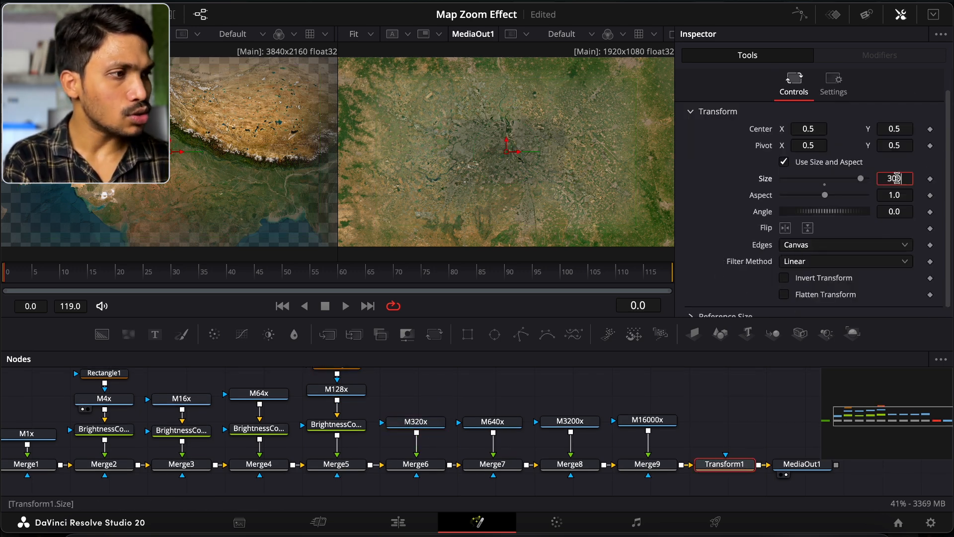
type("300")
key("Tab")
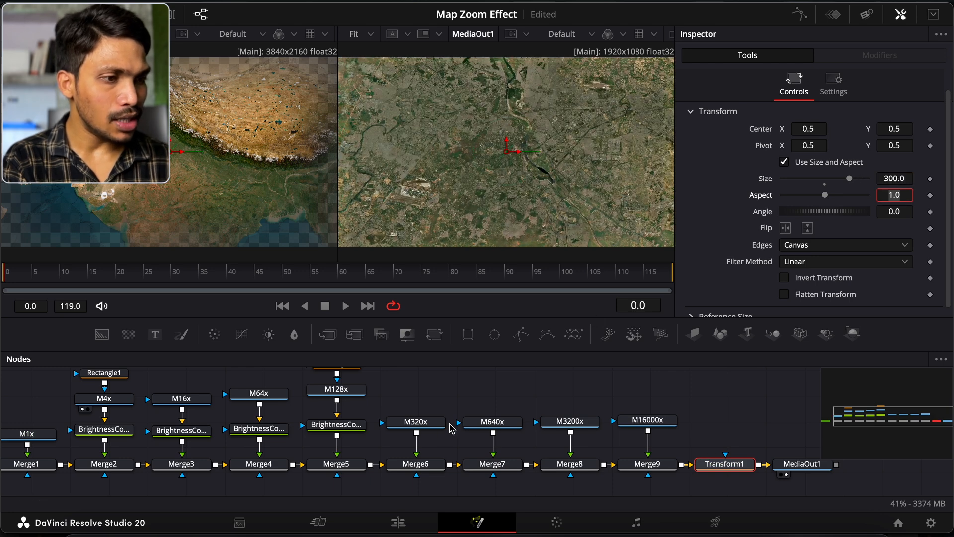
left_click(415, 464)
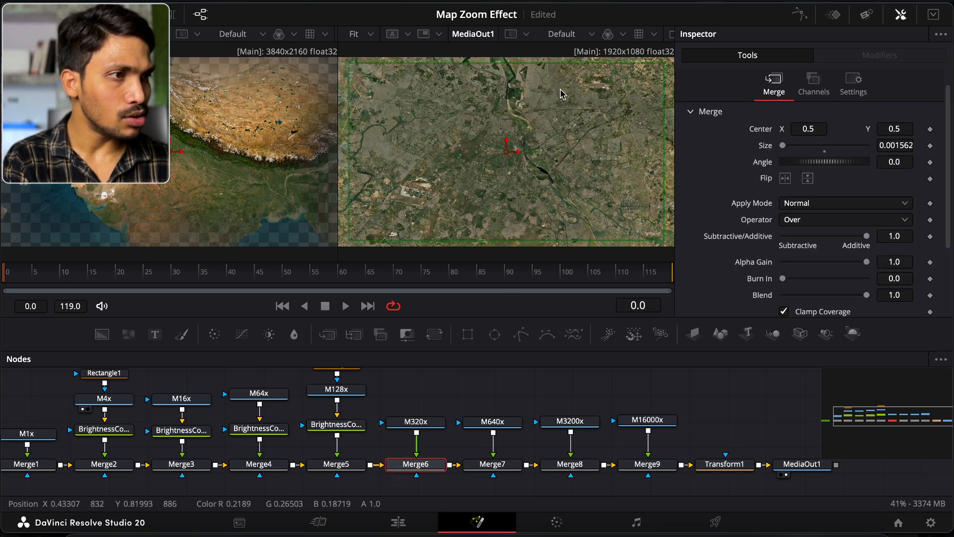
Step: Move M320x up, set Transform1's size to 600 and check the extent of Merge7's image
left_click_drag(415, 420, 415, 392)
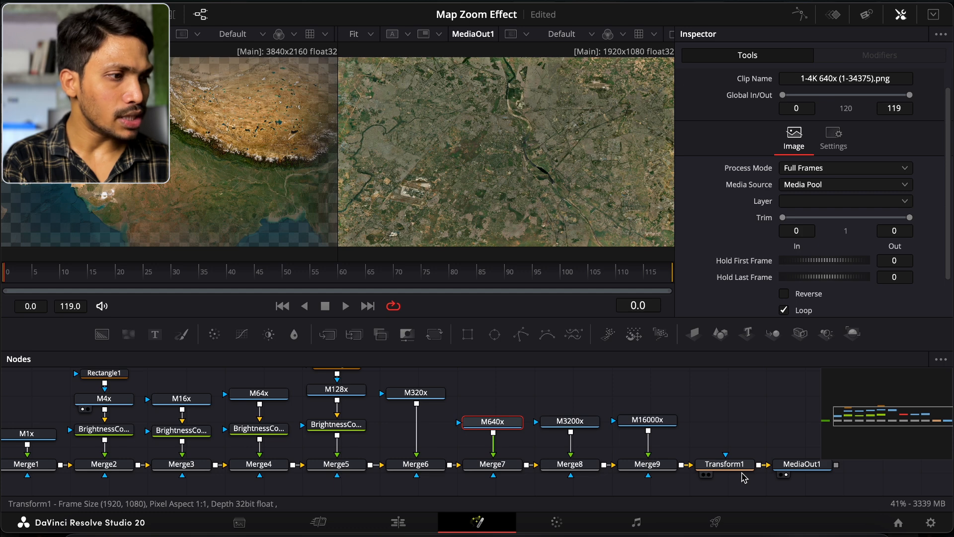
left_click(725, 464)
left_click(904, 178)
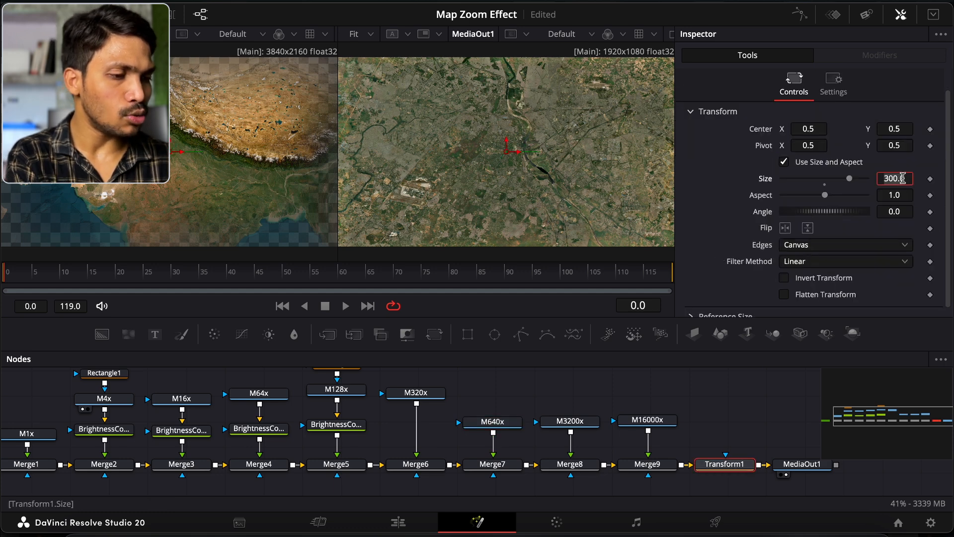
type("600")
key("Tab")
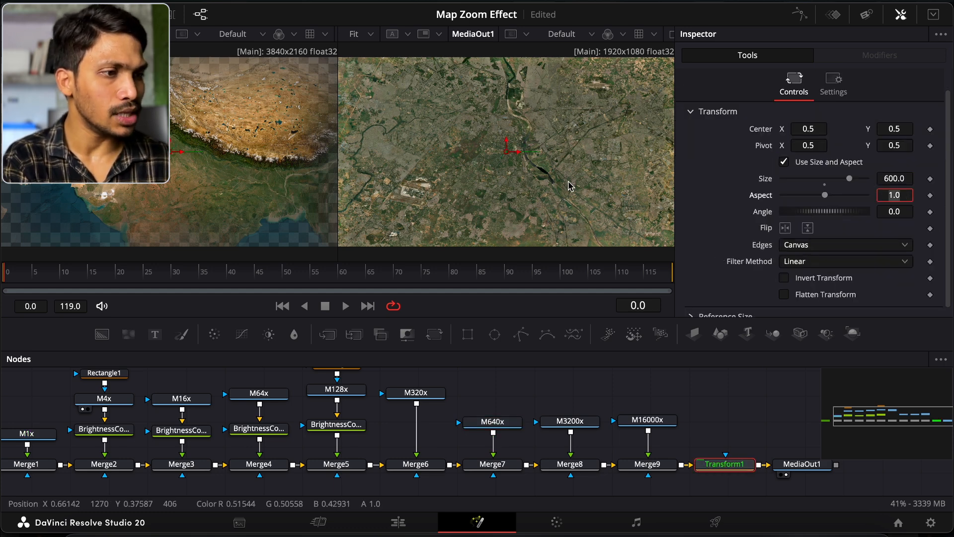
left_click(505, 465)
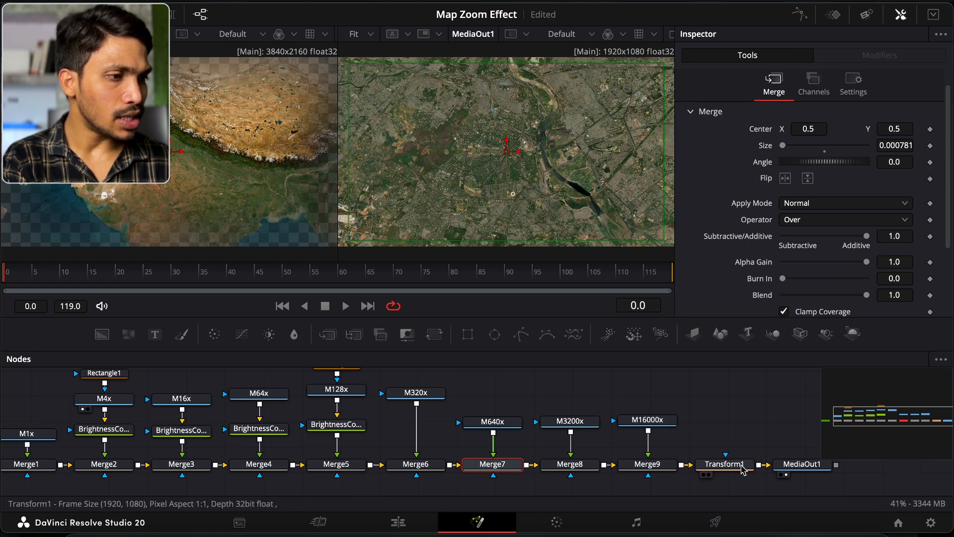
Step: Set Transform1's size to 2000 and check the extents of Merge8's and Merge9's images
left_click(725, 463)
left_click(897, 180)
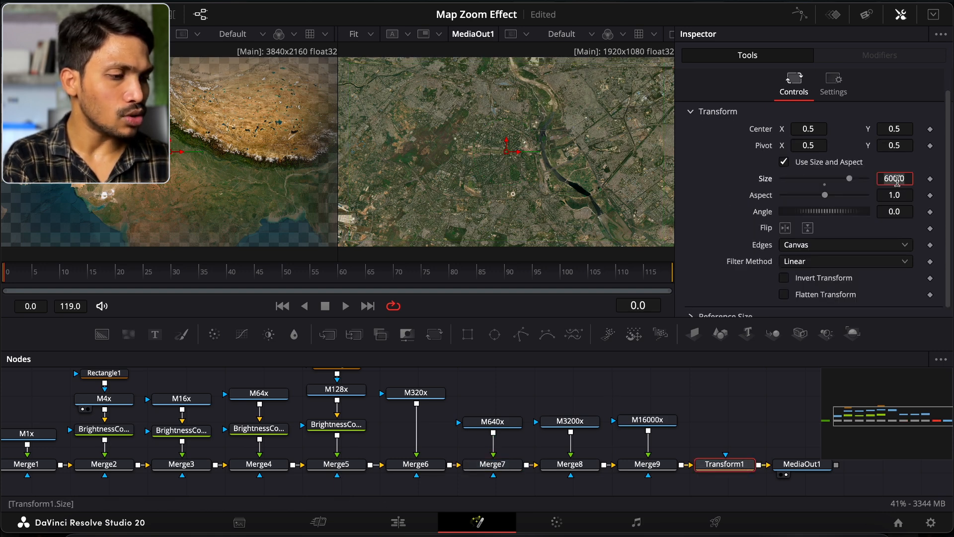
key("Tab")
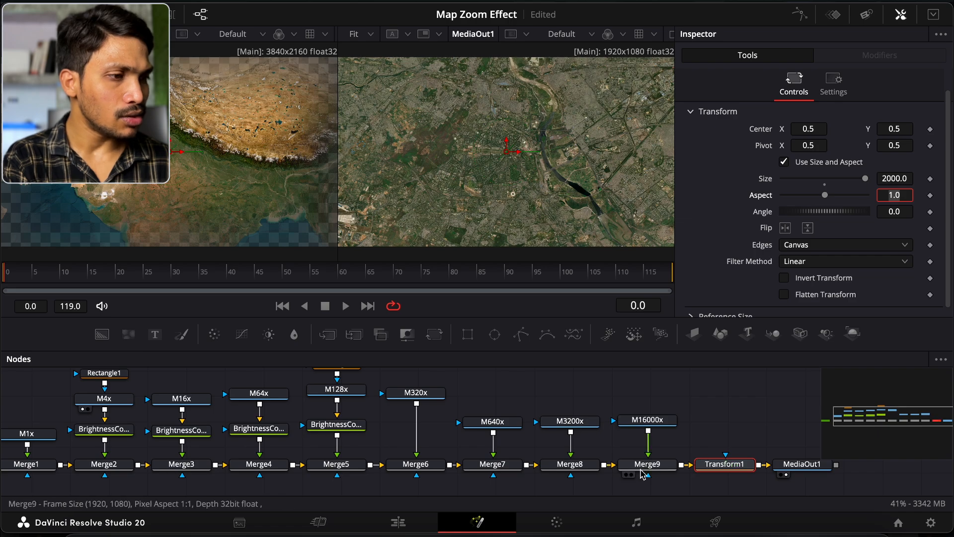
left_click(579, 467)
left_click(648, 464)
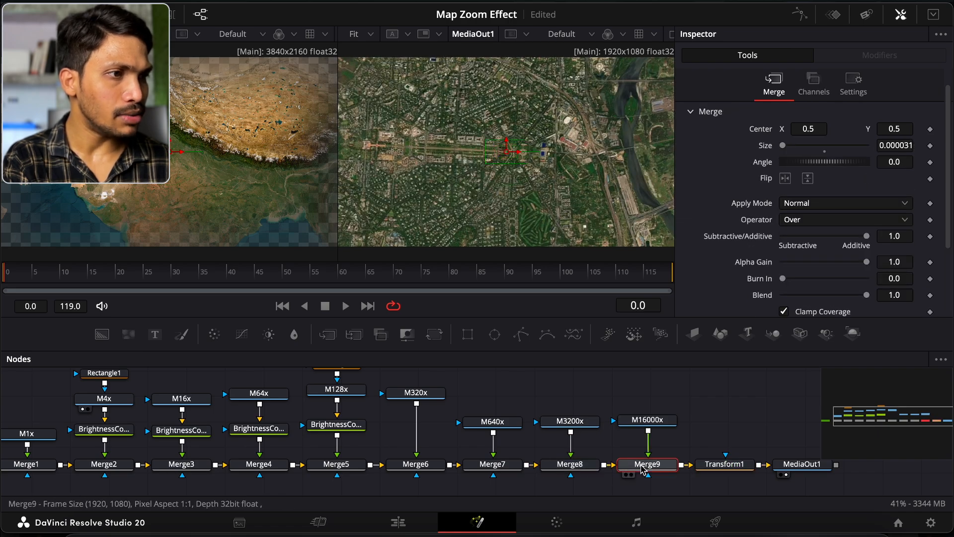
Step: Set Transform1's size to 32000 and reduce it to 26500
left_click(725, 465)
left_click(895, 199)
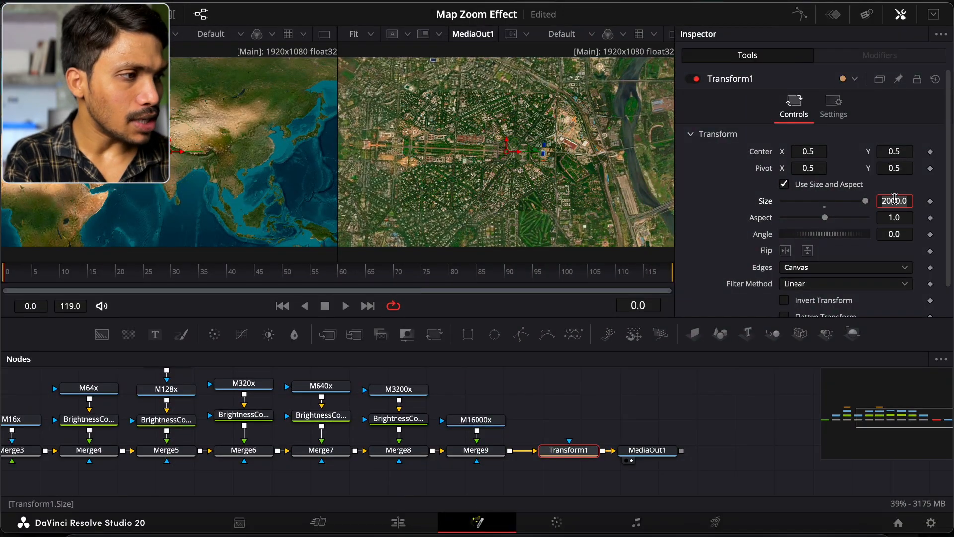
key("BackSpace")
type("32000")
key("Tab")
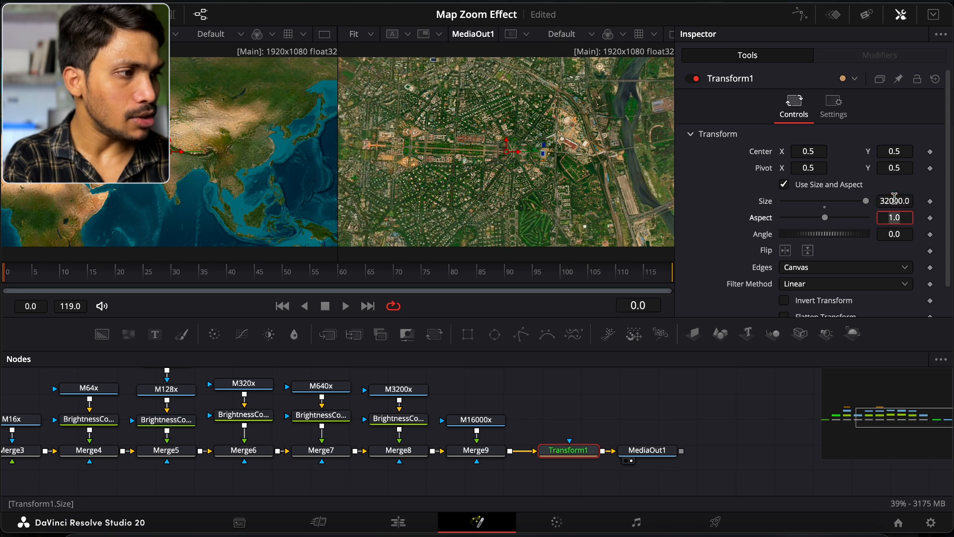
left_click_drag(867, 204, 862, 204)
Step: Keyframe Transform1's angle at 45 on frame 0 and set its size to 500
left_click(929, 234)
mouse_move(830, 236)
left_mouse_down()
mouse_move(849, 236)
mouse_move(831, 238)
left_mouse_up()
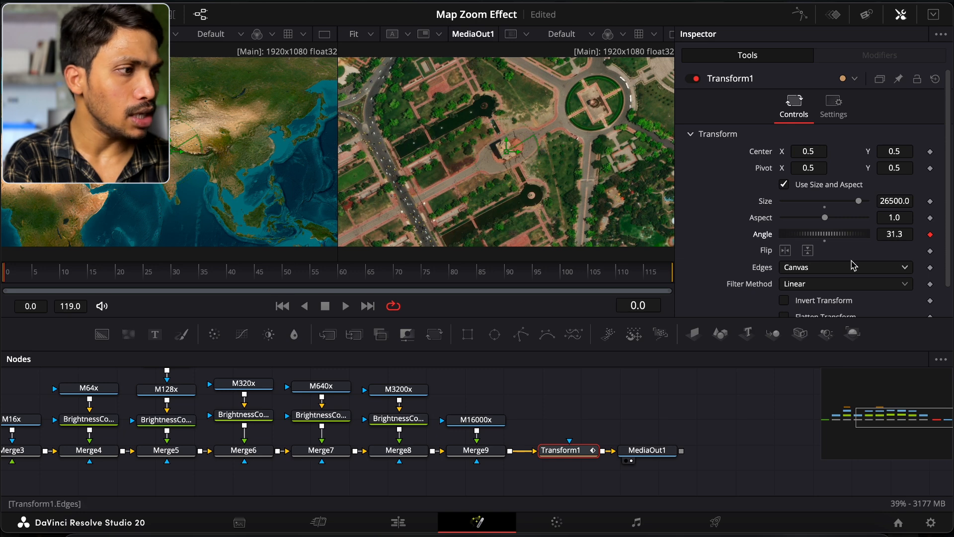
left_click(906, 234)
type("45")
key("Return")
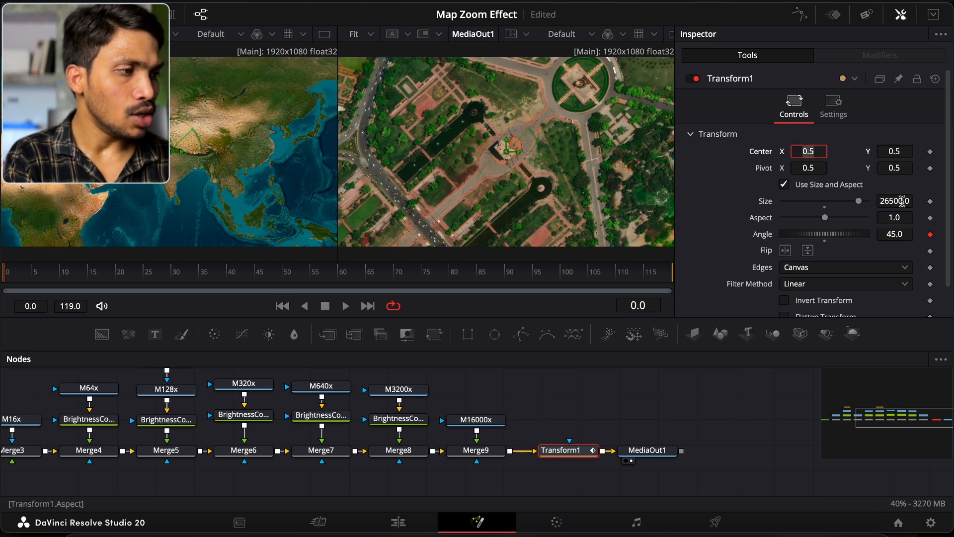
left_click(903, 200)
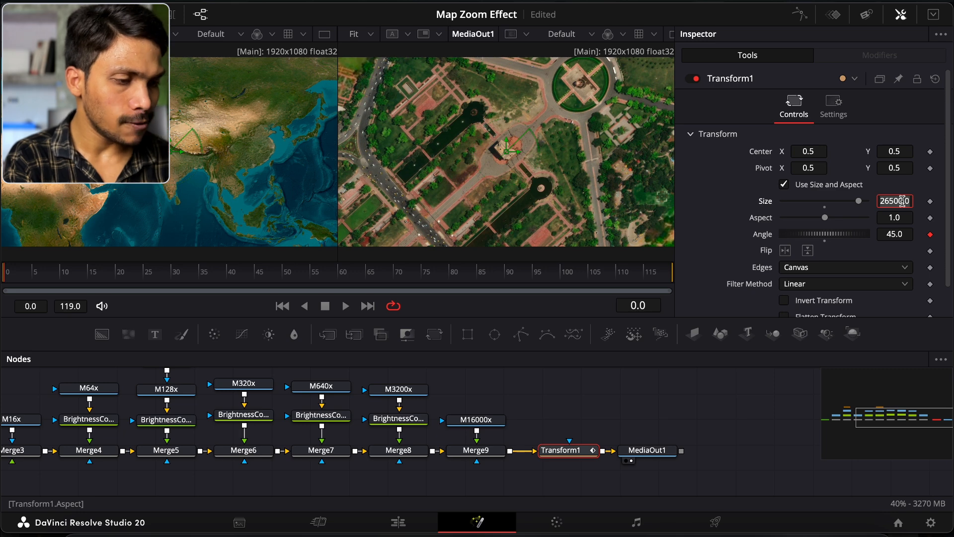
type("200")
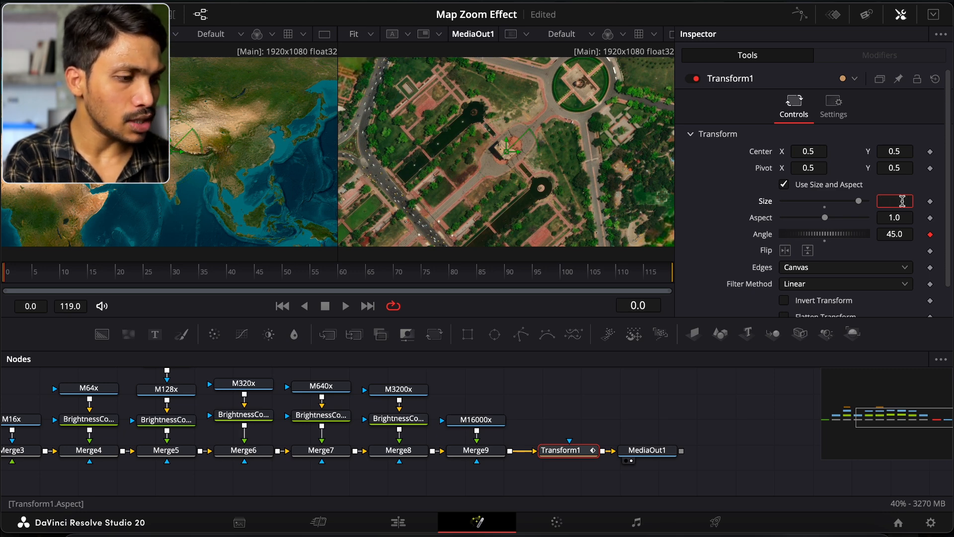
key("Tab")
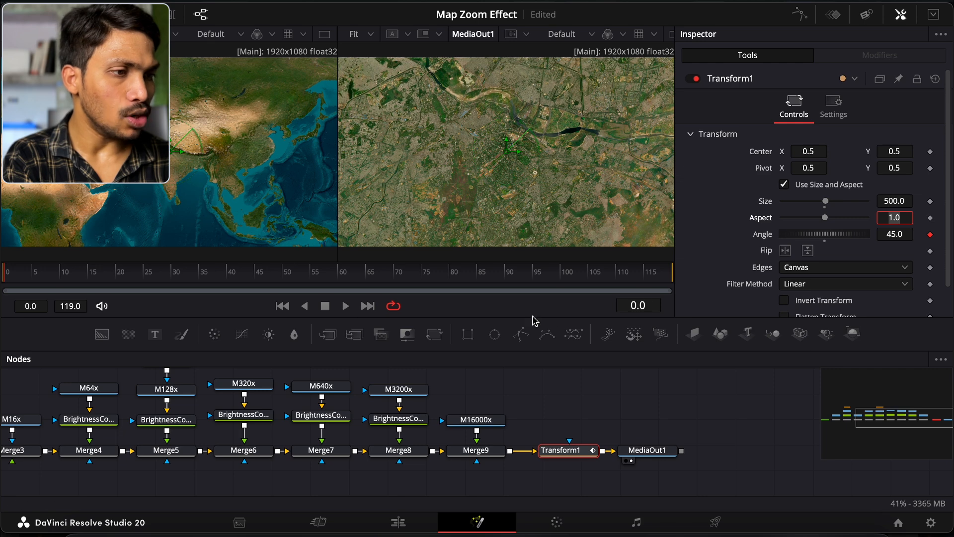
Step: At frame 60, set Transform1's size to 32000 and its angle to 0
left_click(651, 307)
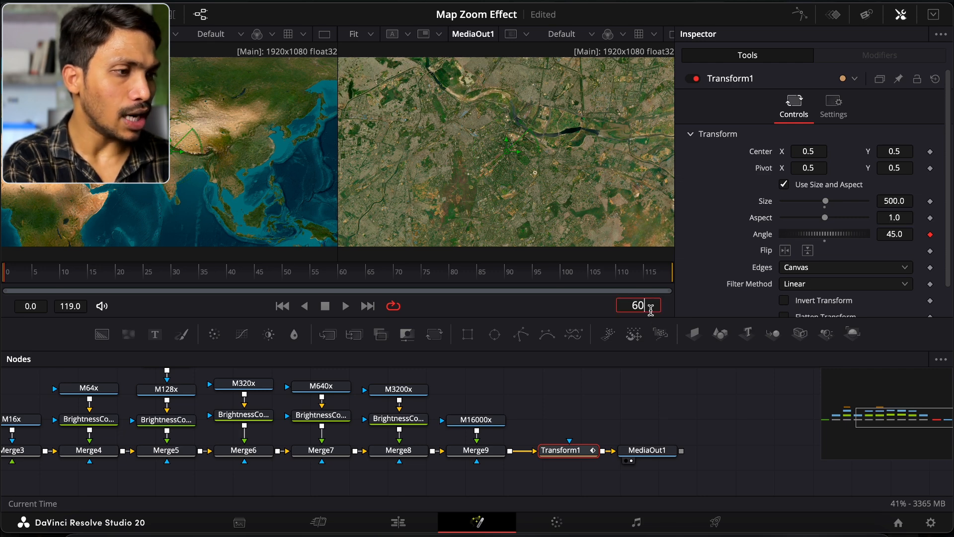
key("Return")
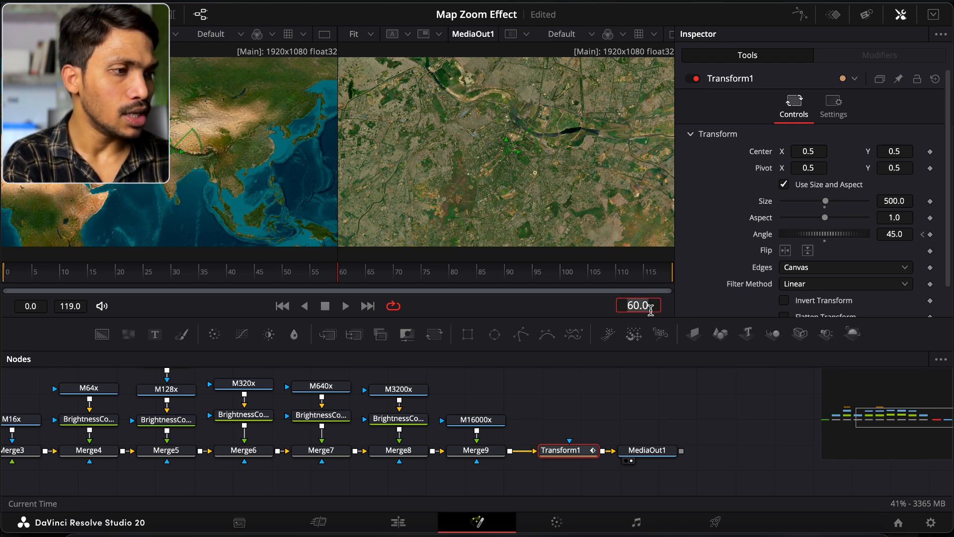
left_click(905, 198)
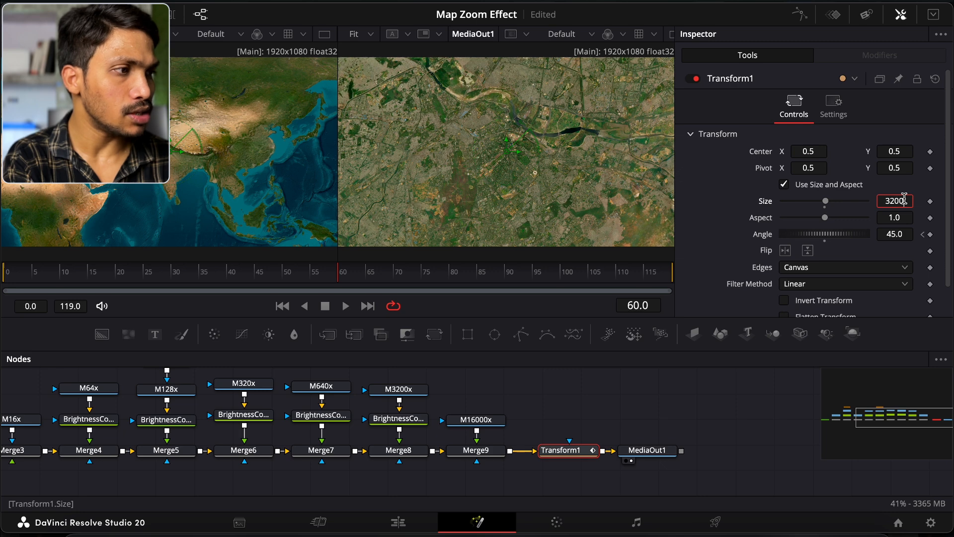
key("Tab")
left_click(904, 235)
type("0")
key("Return")
left_click(834, 106)
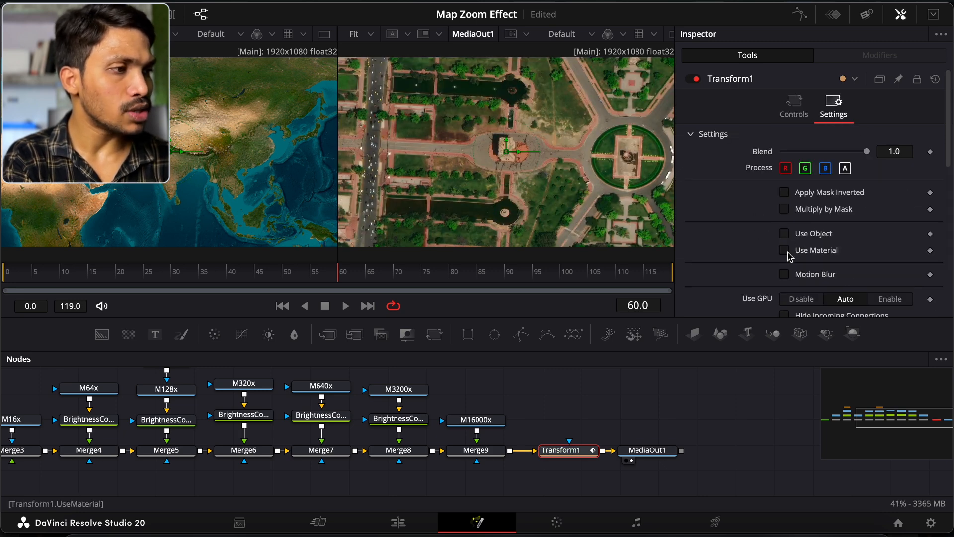
left_click(784, 274)
left_click(784, 274)
left_click(794, 107)
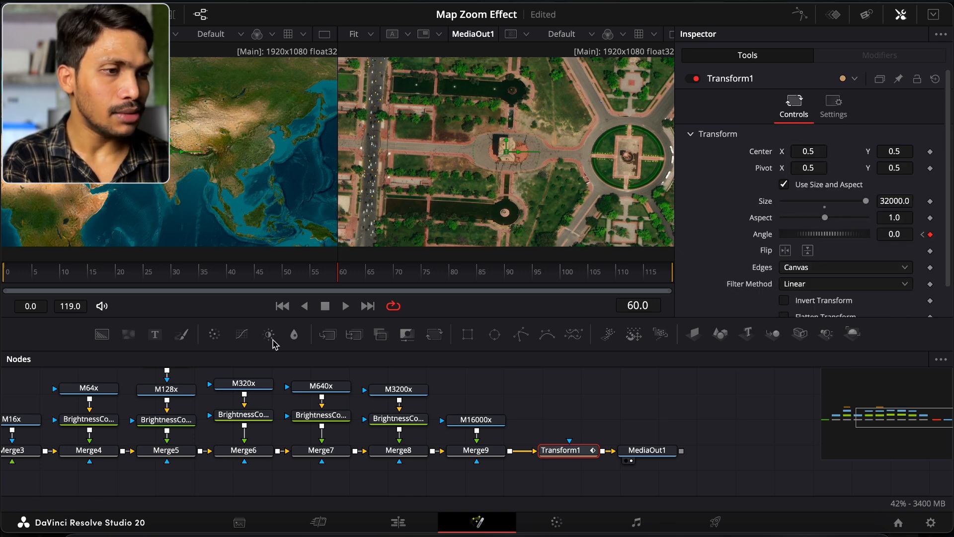
Step: Preview the rotation animation from the first frame and return to frame 0
left_click(283, 306)
key("space")
key("space")
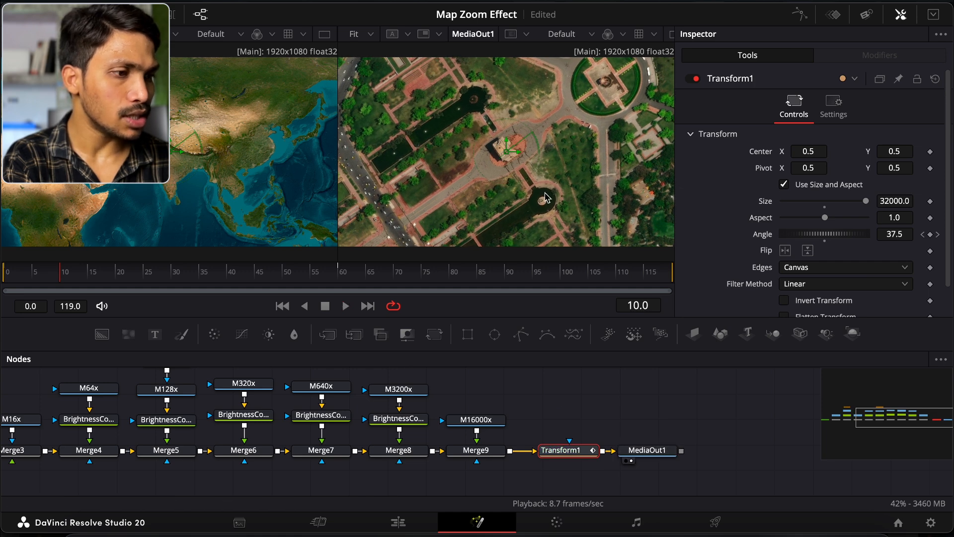
left_click(282, 306)
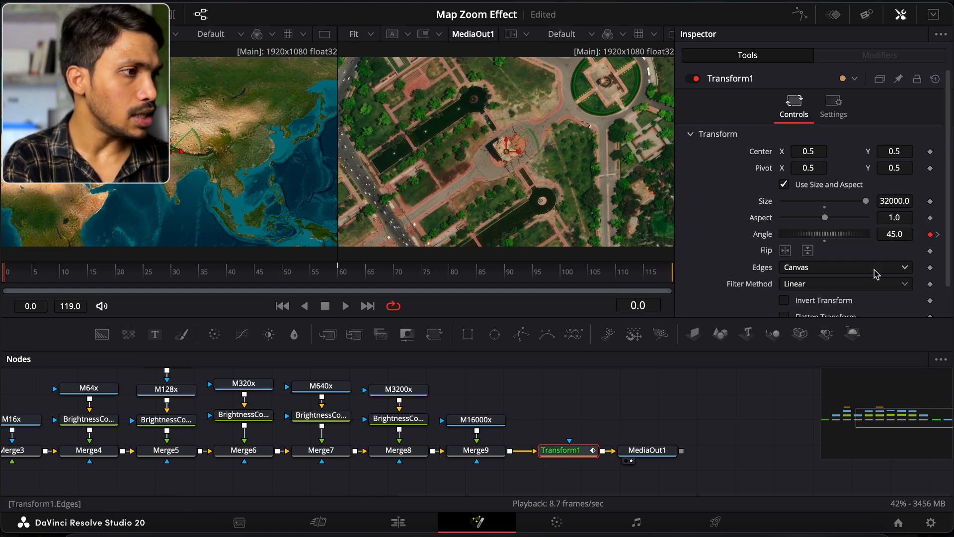
Step: Keyframe Transform1's size at 500 on frame 0
left_click(930, 201)
double_click(907, 202)
type("5")
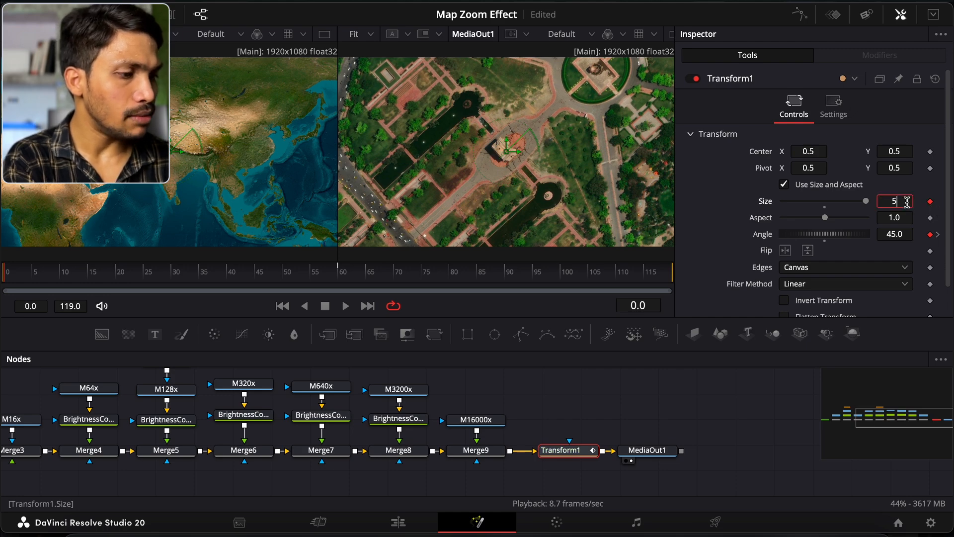
type("00")
key("Tab")
Step: Set Transform1's size to 32000 at frame 60 and return to the first frame
left_click(638, 305)
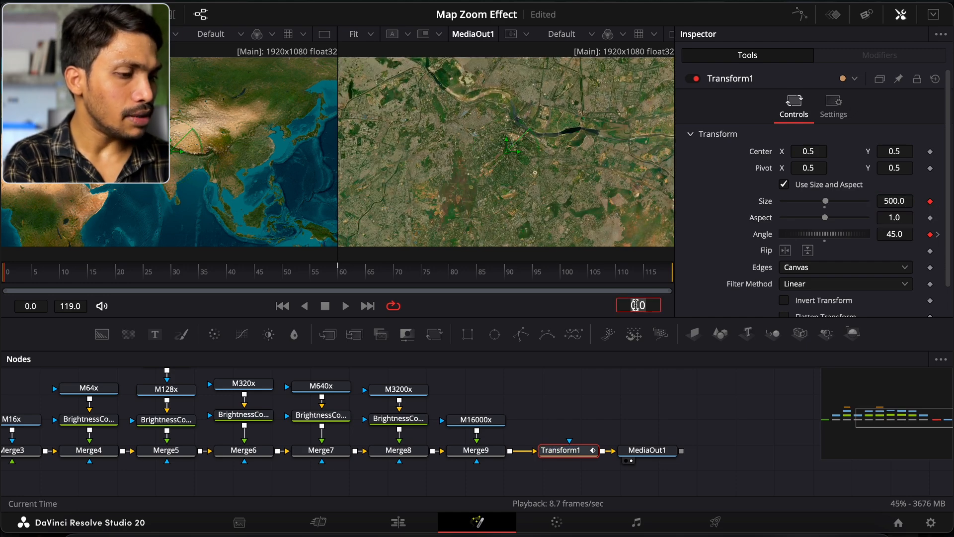
type("60")
key("Return")
left_click(902, 198)
type("32000")
key("Tab")
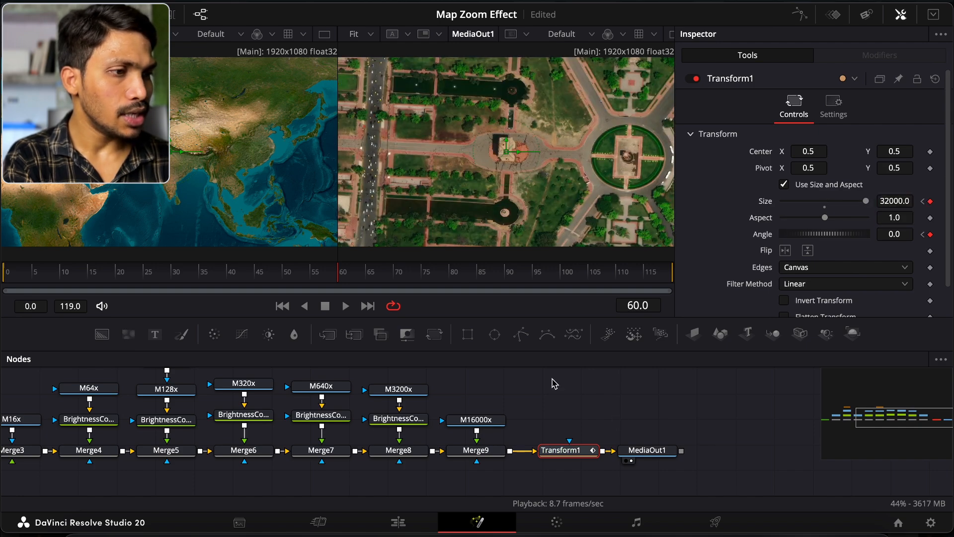
left_click(281, 306)
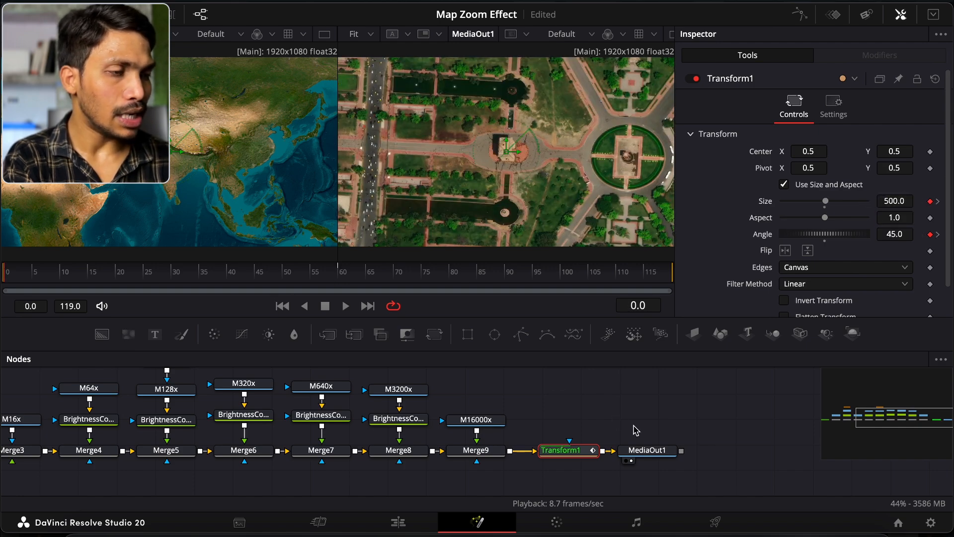
Step: Preview the combined zoom and rotation animation in the Fusion viewer from the first frame
key("space")
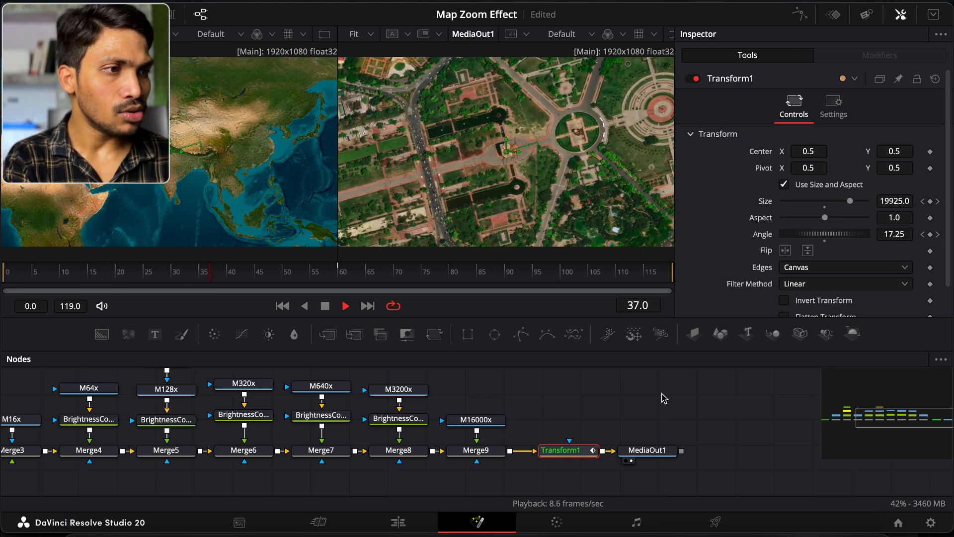
key("space")
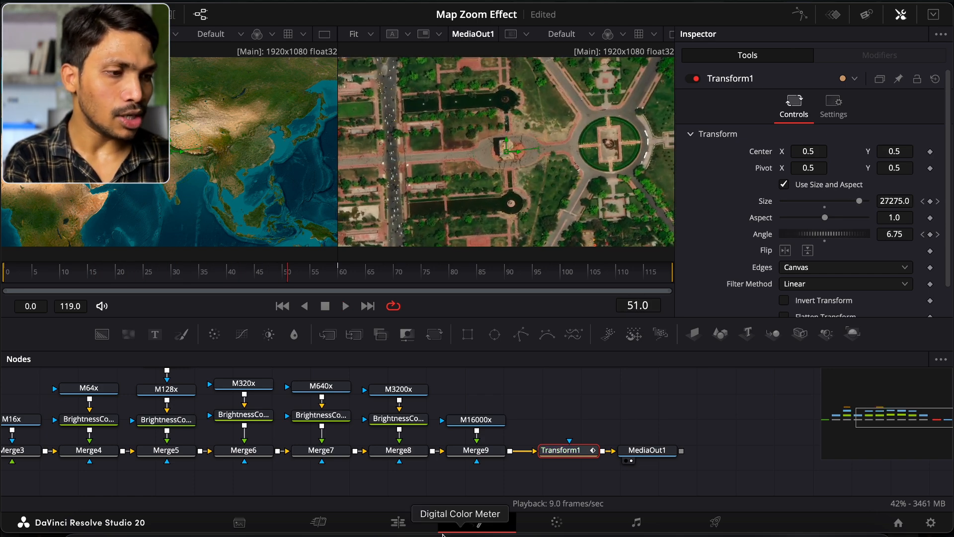
Step: Switch to the Edit page, turn on render caching for the timeline and return to its first frame
left_click(398, 522)
left_click(390, 7)
mouse_move(393, 87)
left_click(552, 104)
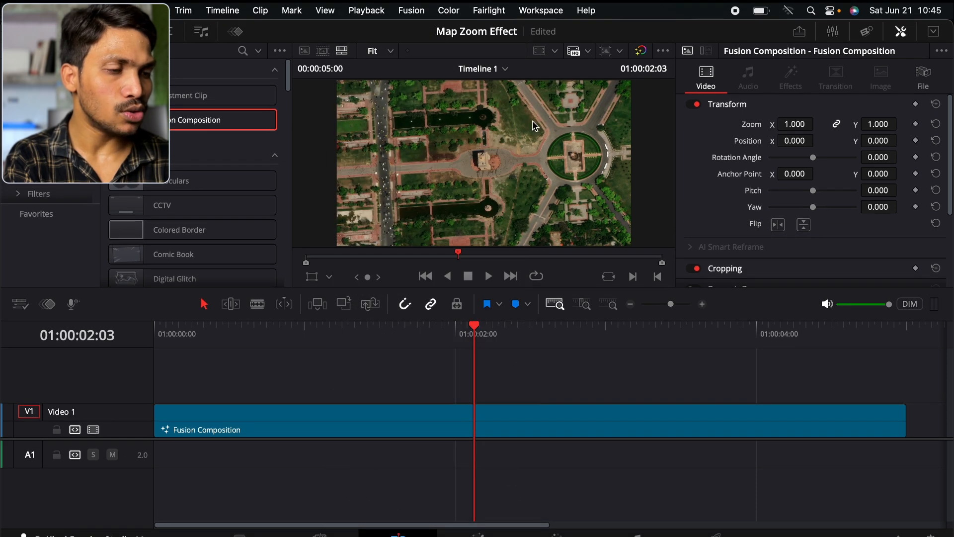
left_click(420, 259)
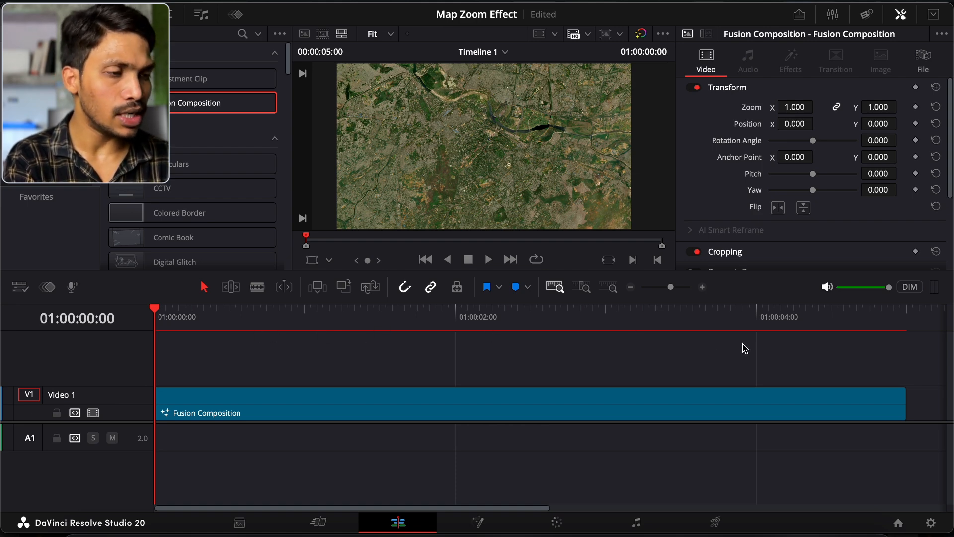
Step: Play the cached map zoom on the timeline several times from the start to check its smoothness
key("space")
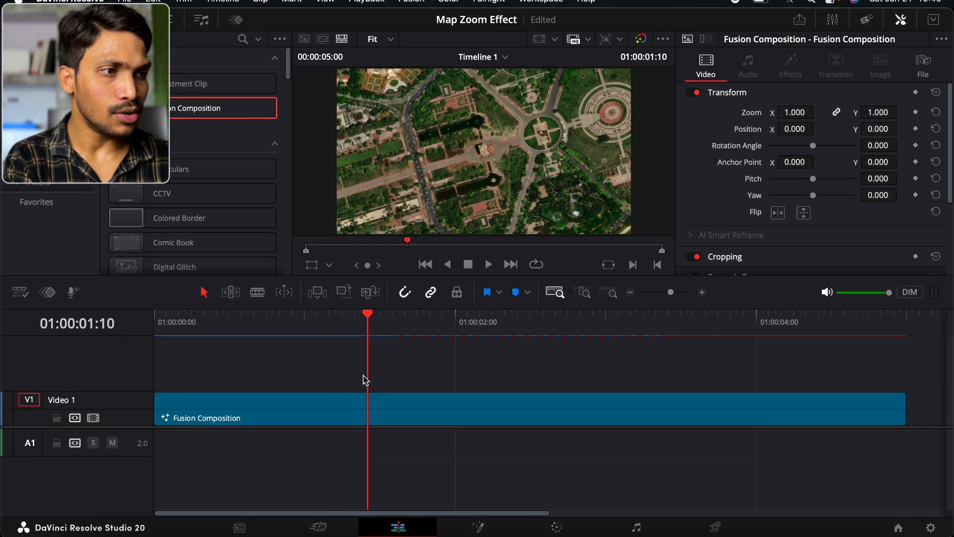
key("Home")
key("space")
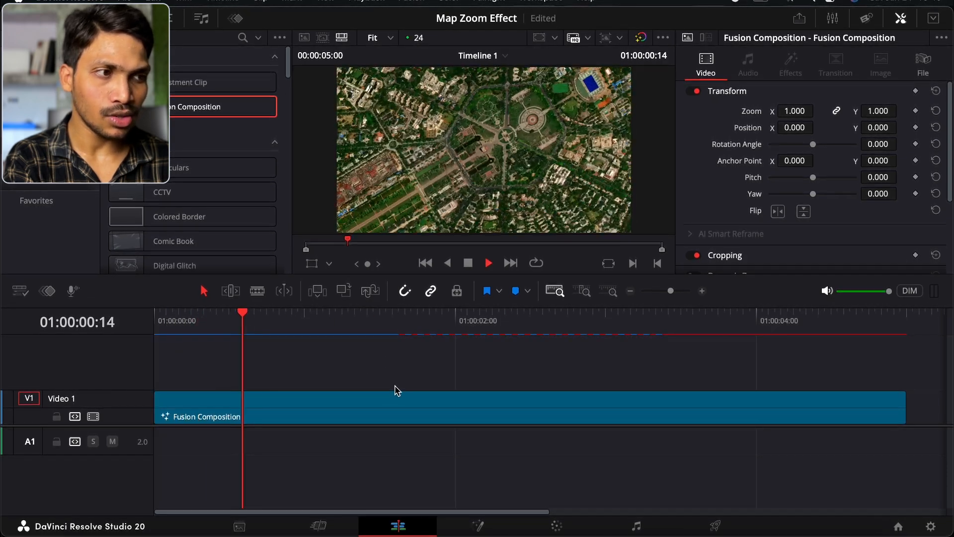
key("space")
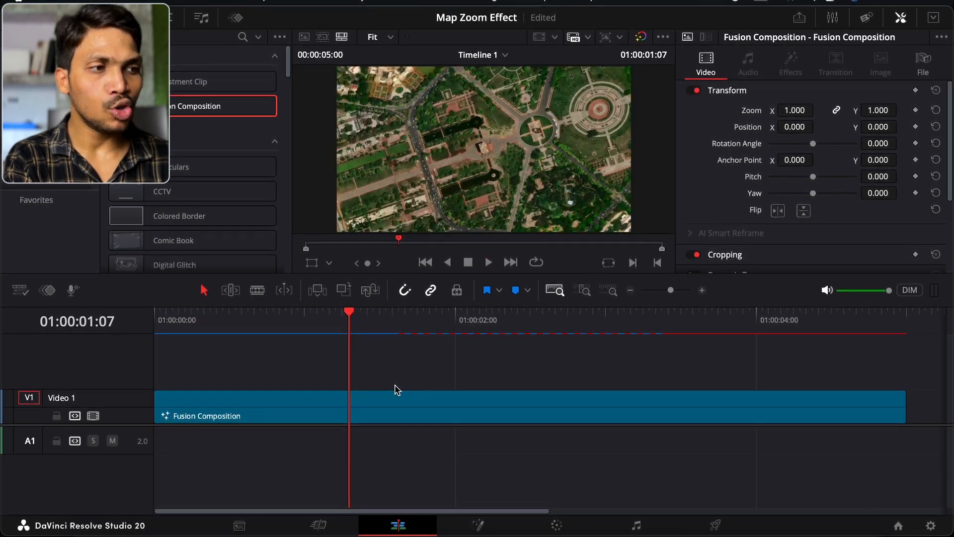
left_click(425, 261)
key("space")
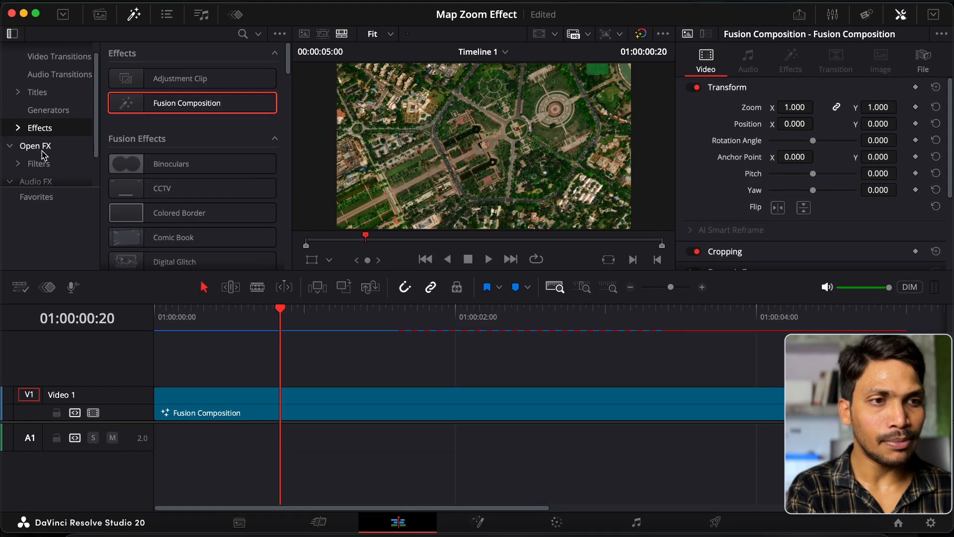
left_click(46, 150)
left_click(243, 35)
type("fas")
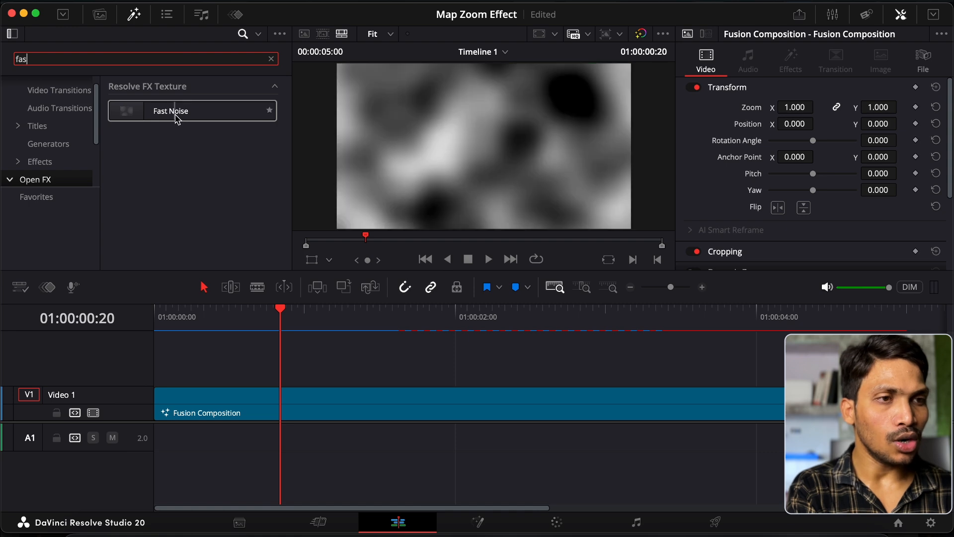
left_click(272, 59)
left_click(243, 34)
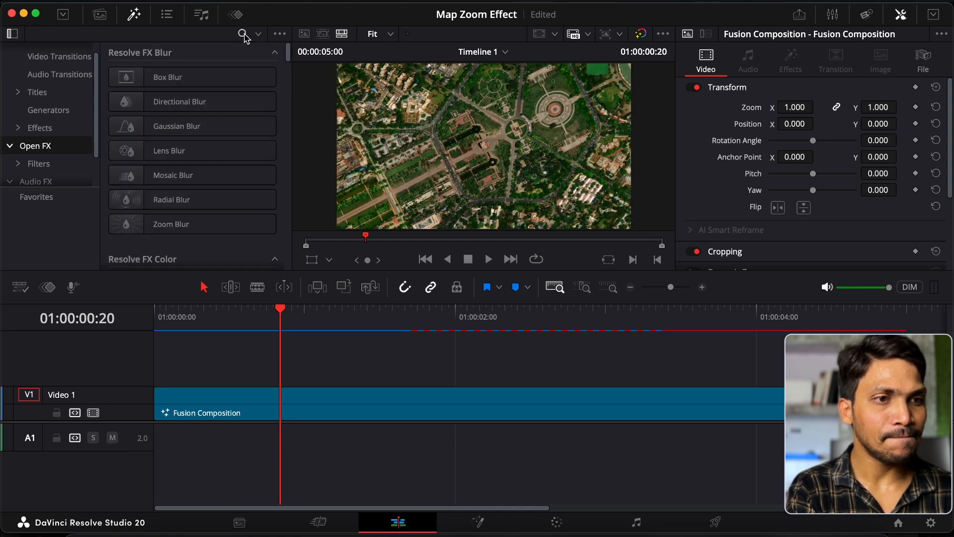
Step: Place an adjustment clip on a new video track above the Fusion Composition and apply the Fast Noise effect to it
left_click(52, 128)
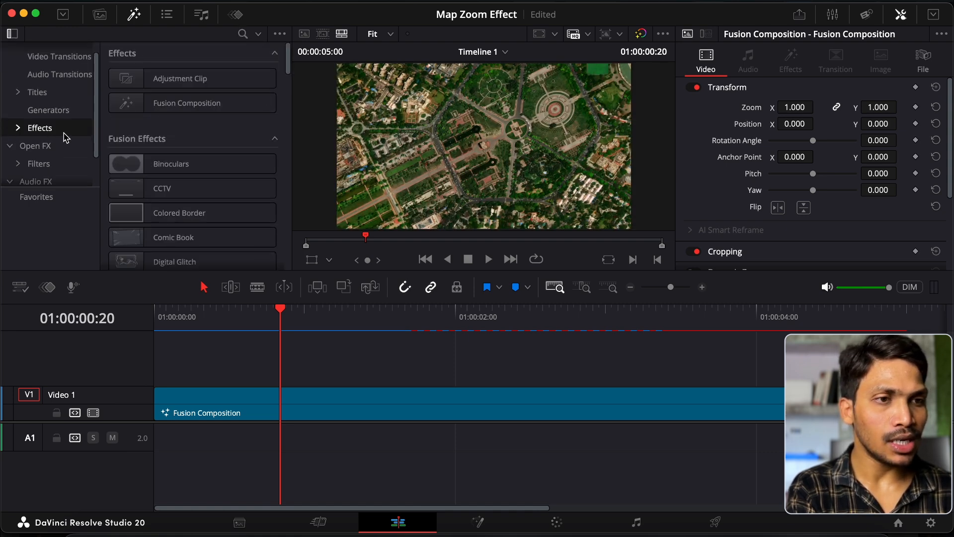
left_click_drag(181, 79, 152, 366)
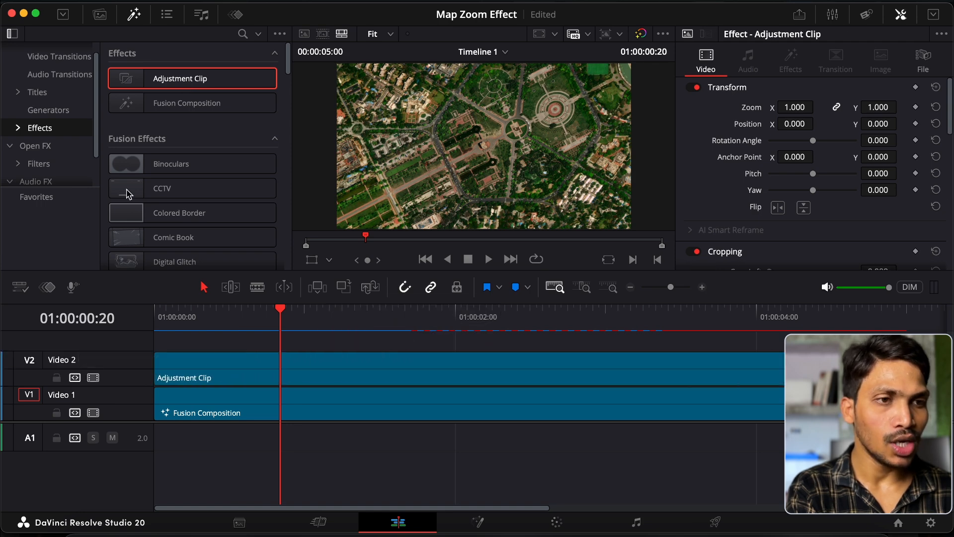
left_click(33, 149)
left_click(243, 33)
type("fa")
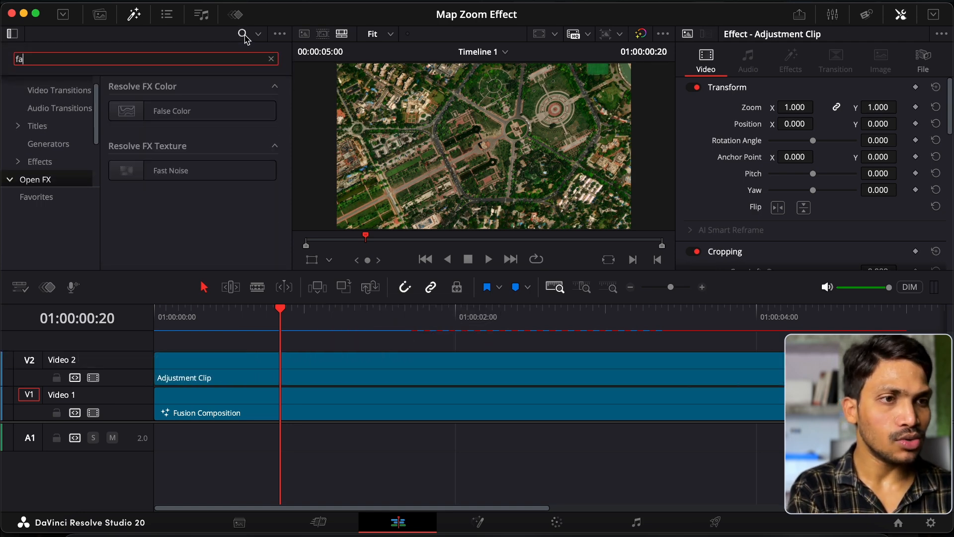
left_click_drag(183, 172, 320, 374)
left_click(243, 35)
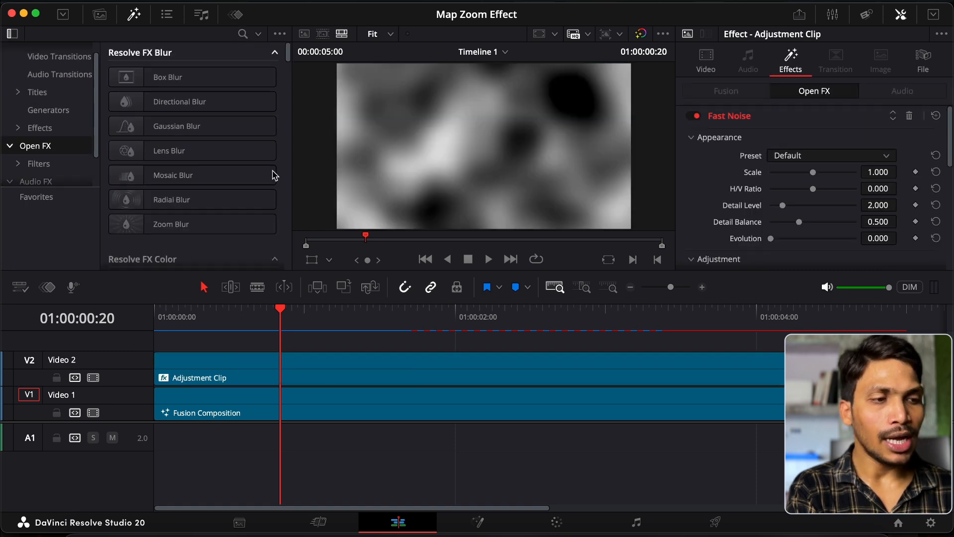
Step: Set the adjustment clip's Fast Noise preset to Smoke
left_click(350, 376)
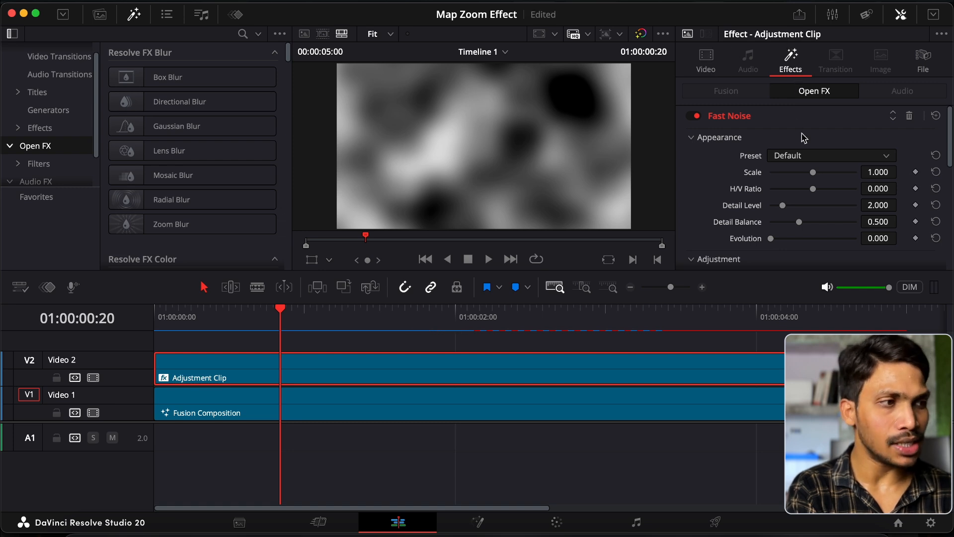
left_click(803, 161)
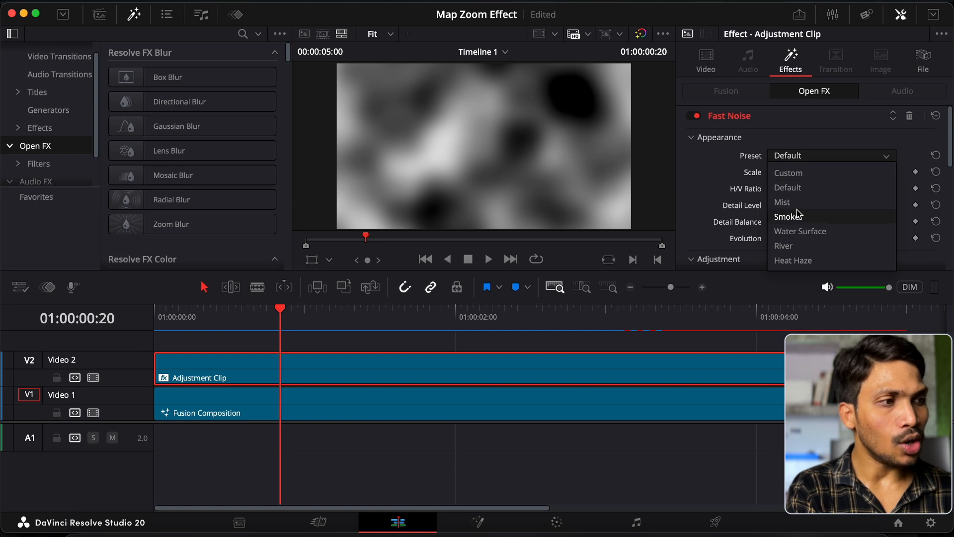
left_click(811, 220)
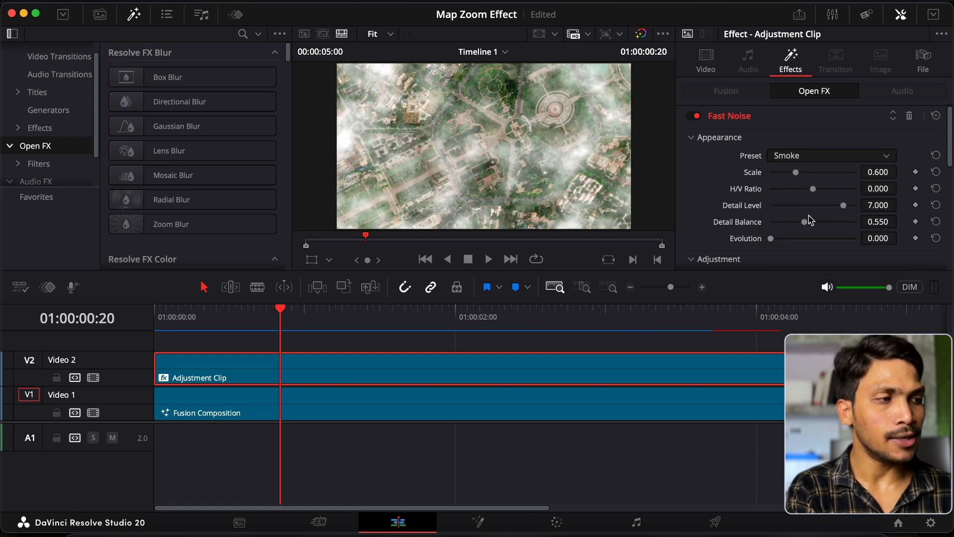
Step: Try a much larger smoke pattern by setting the Fast Noise Scale to 5
left_click_drag(797, 174, 853, 176)
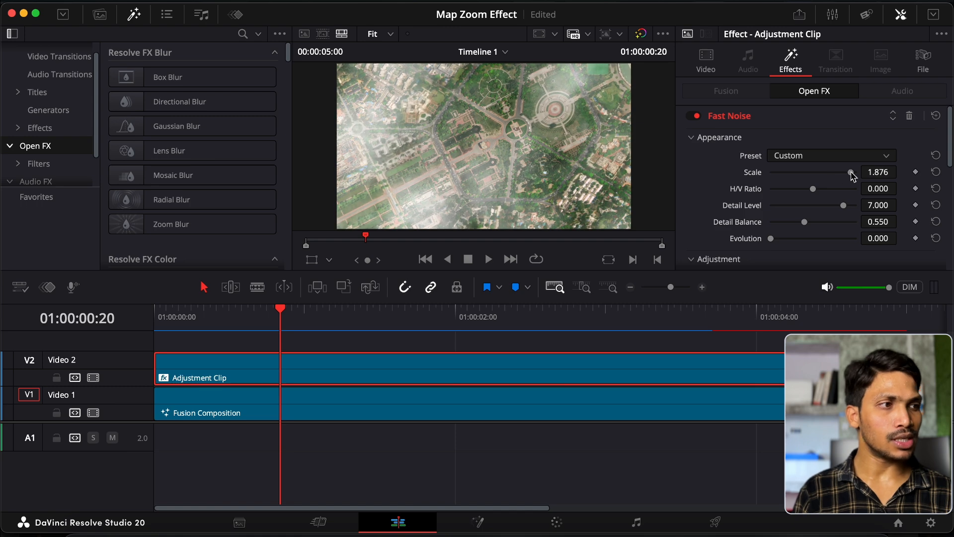
left_click(887, 172)
type("5")
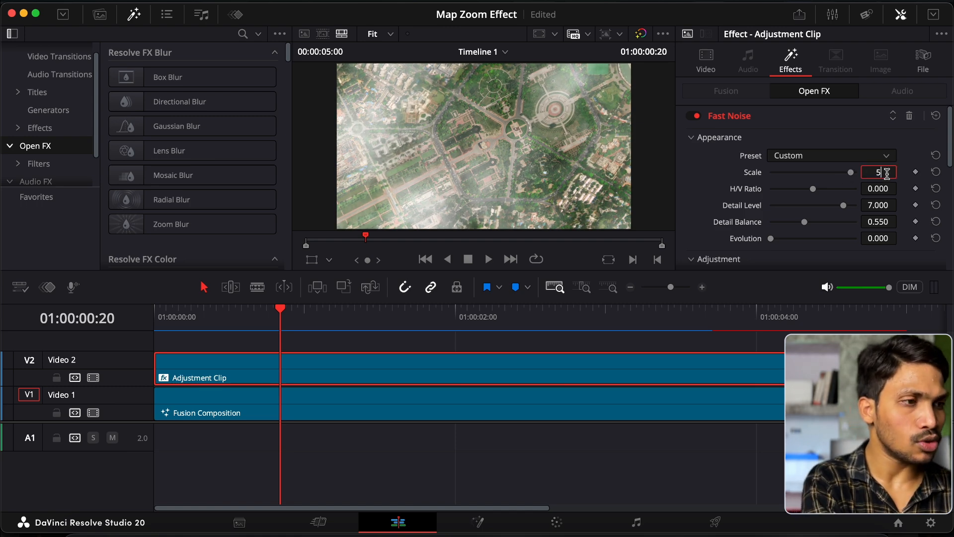
key("Return")
Step: Trim the adjustment clip's end to about 01:00:00:22 and return to the start of the timeline with the clip selected
left_click_drag(907, 367, 288, 361)
left_click_drag(280, 318, 157, 321)
left_click(204, 370)
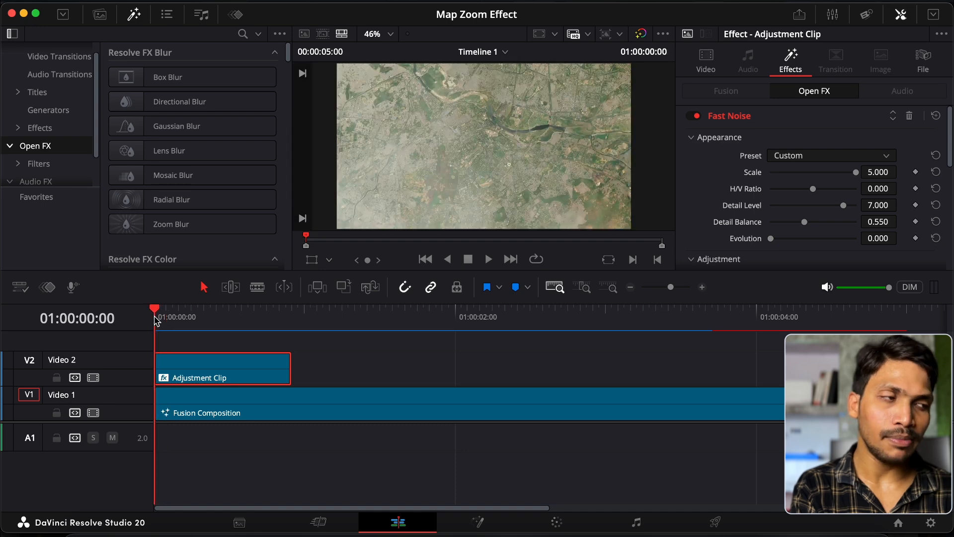
Step: Keyframe the Fast Noise Scale at 0.4 on the adjustment clip's first frame
left_click(894, 173)
type("0.4")
key("Return")
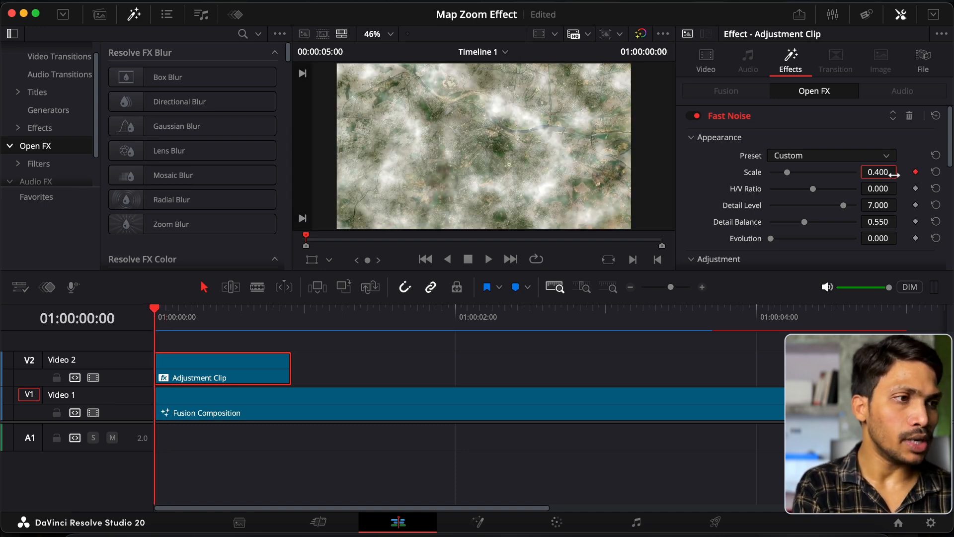
Step: Keyframe the Fast Noise Scale at 5 at the end of the adjustment clip, at 01:00:00:22
left_click(289, 318)
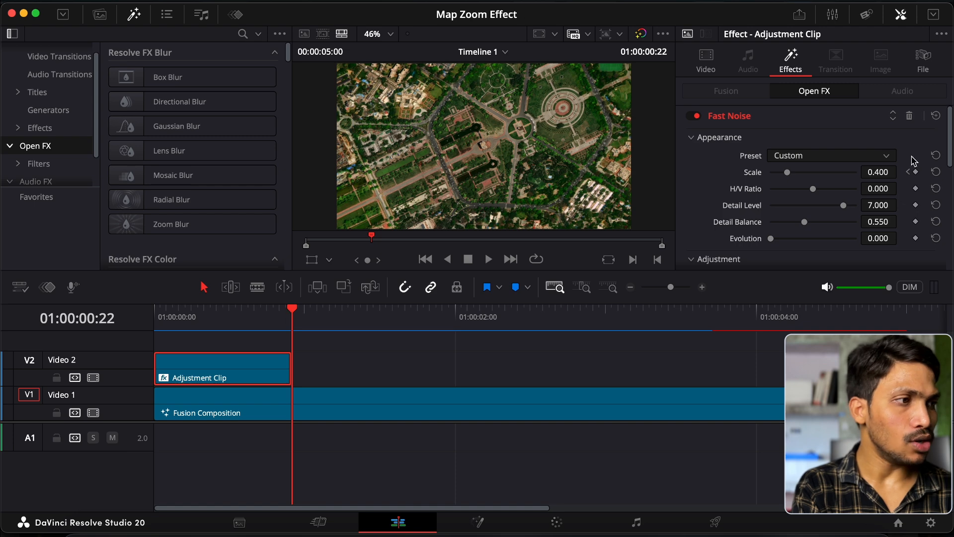
left_click(882, 172)
type("5")
key("Return")
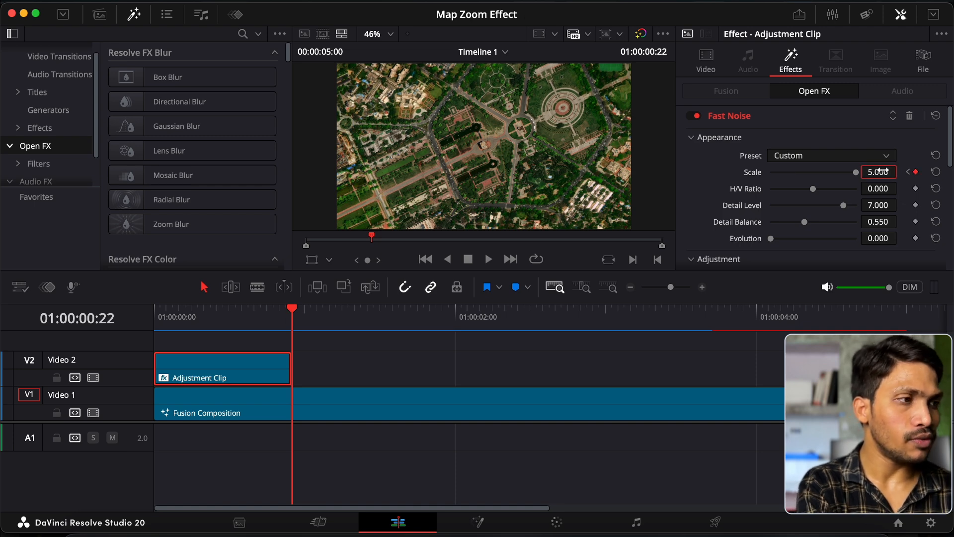
Step: Play the cloud-covered zoom from the start, then scrub through the adjustment clip to inspect the smoke scaling
left_click(155, 317)
key("space")
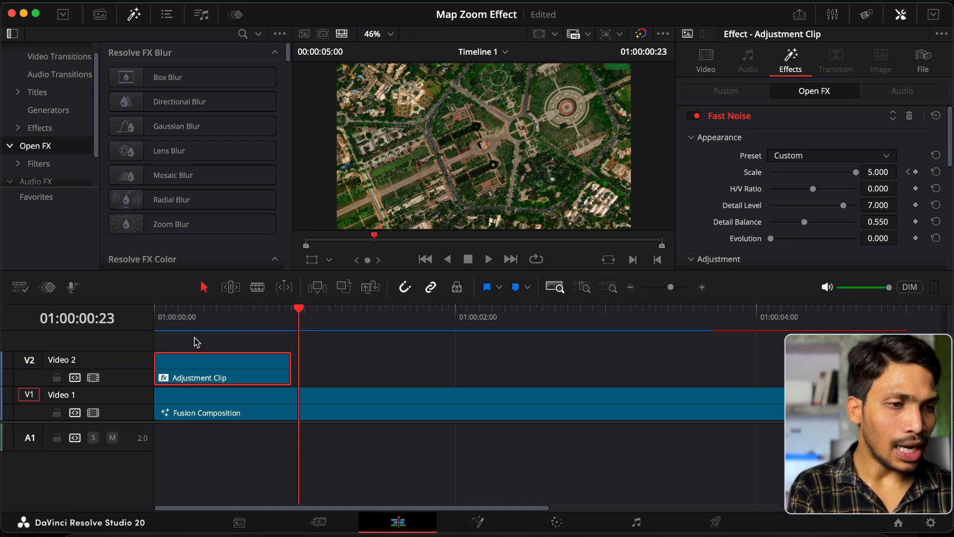
left_click(204, 318)
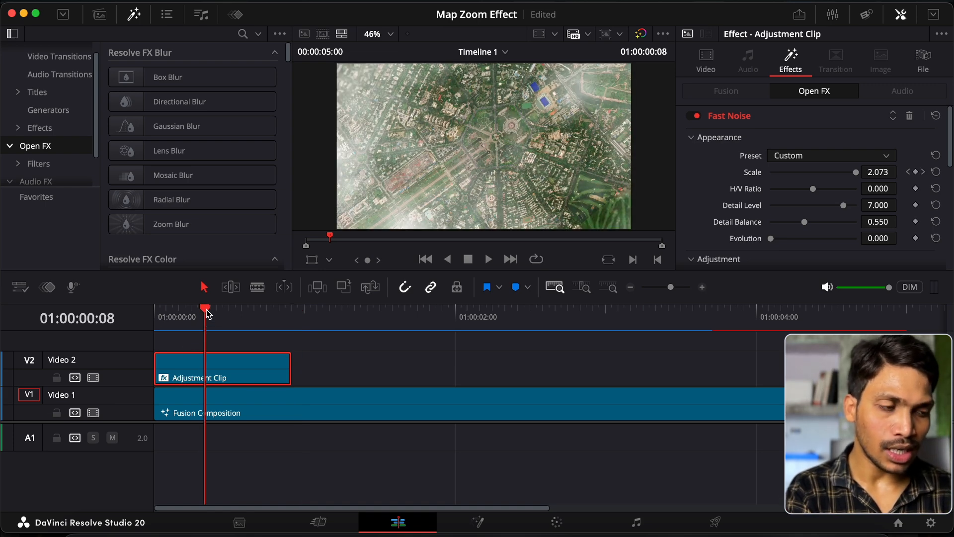
left_click_drag(206, 312, 243, 316)
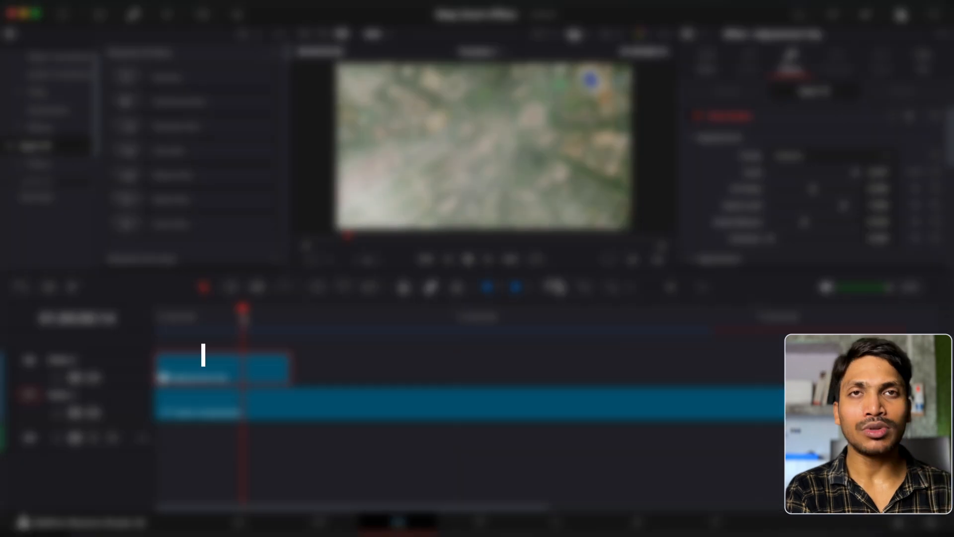